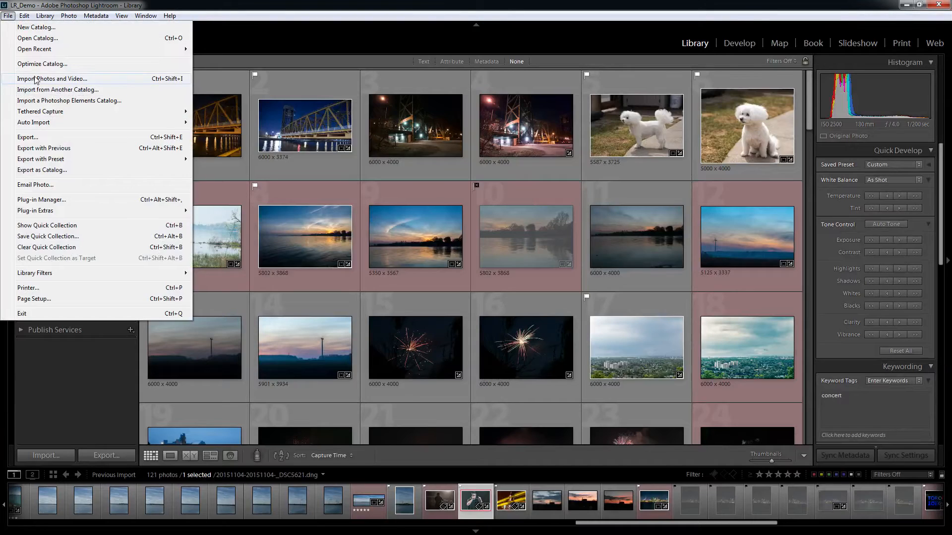
Start a photo import with the Milky folder on My Passport (F:) as the source.
click(225, 154)
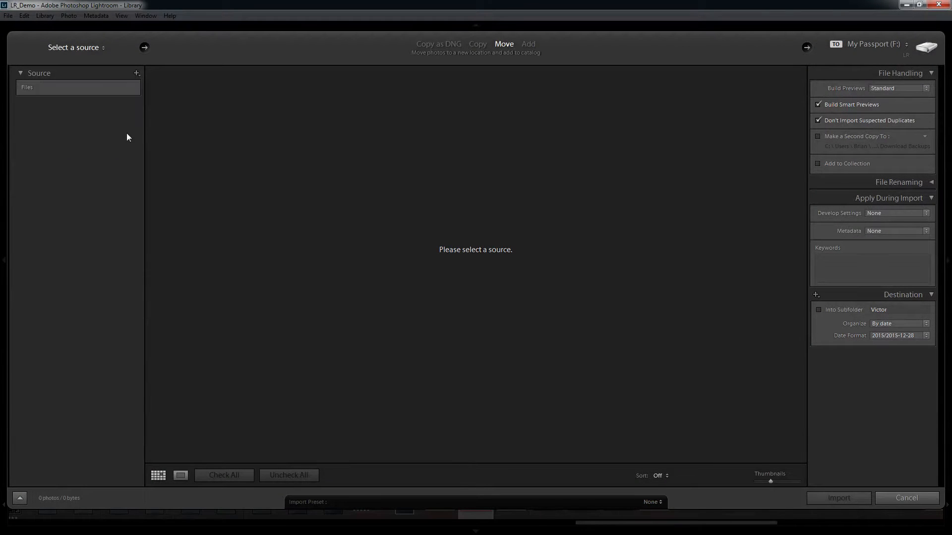
click(50, 145)
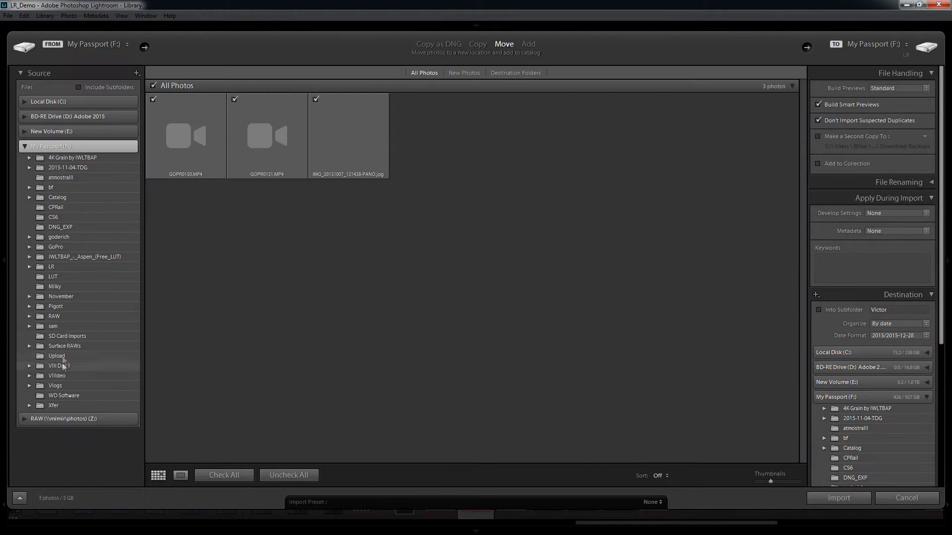
click(59, 287)
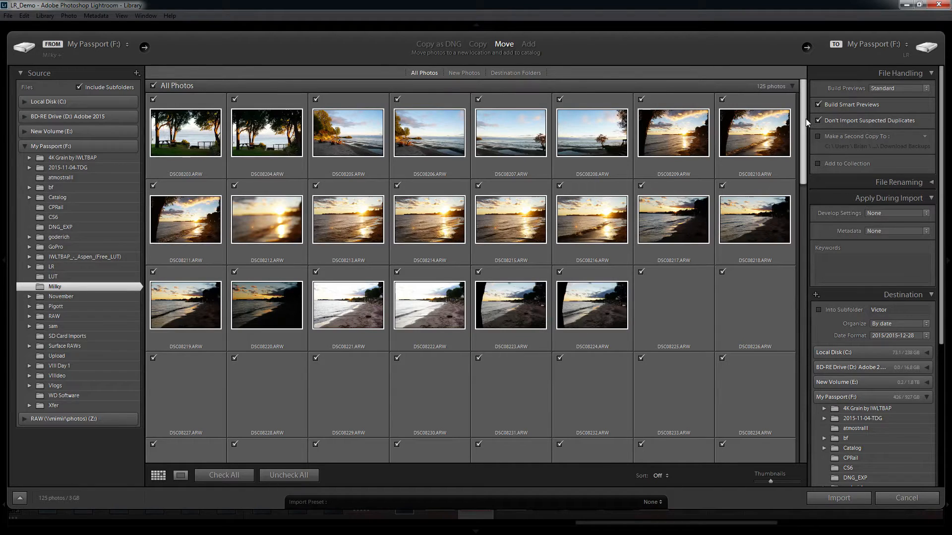
Enlarge the thumbnails of the photos offered for import.
drag(805, 118, 822, 106)
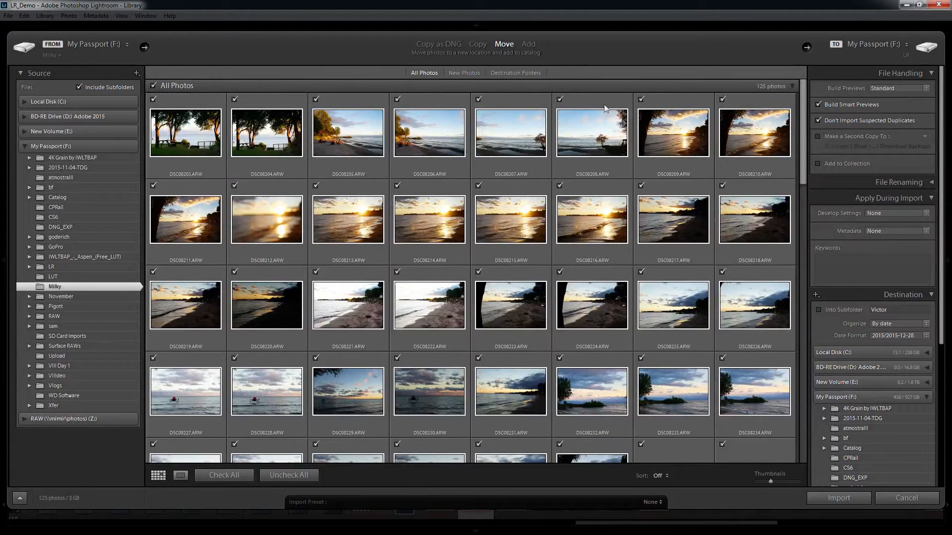
mouse_move(771, 483)
mouse_down()
mouse_move(792, 485)
mouse_move(781, 481)
mouse_up()
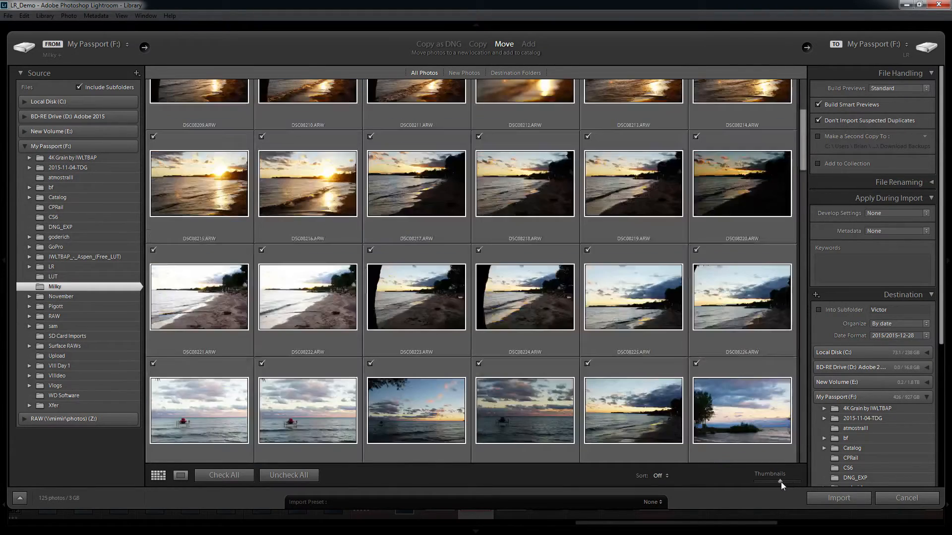
drag(807, 145, 811, 103)
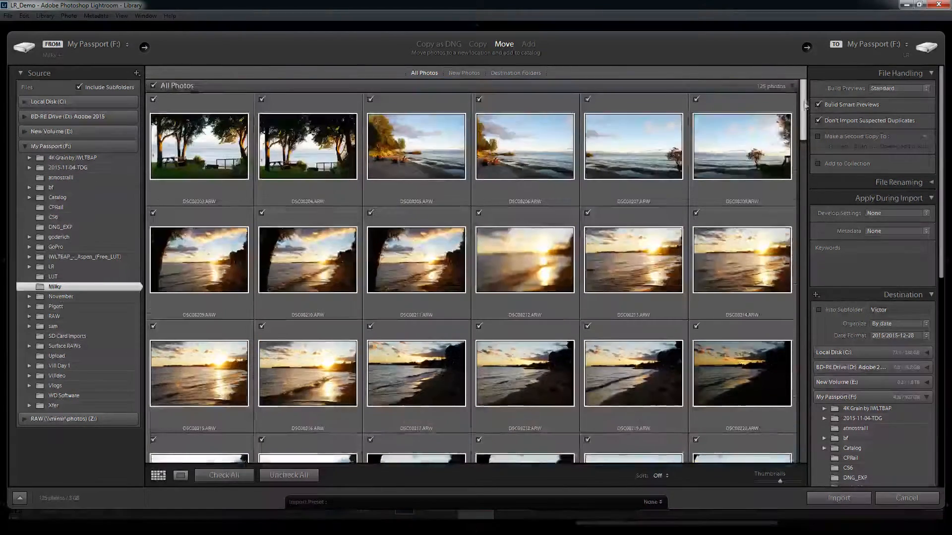
Exclude photo DSC08205.ARW from the import and include it again.
click(371, 100)
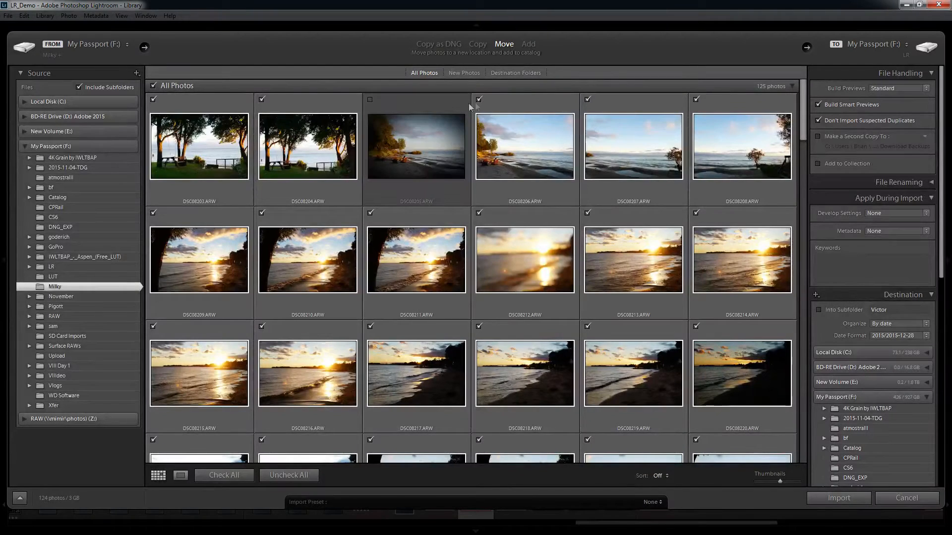
click(372, 100)
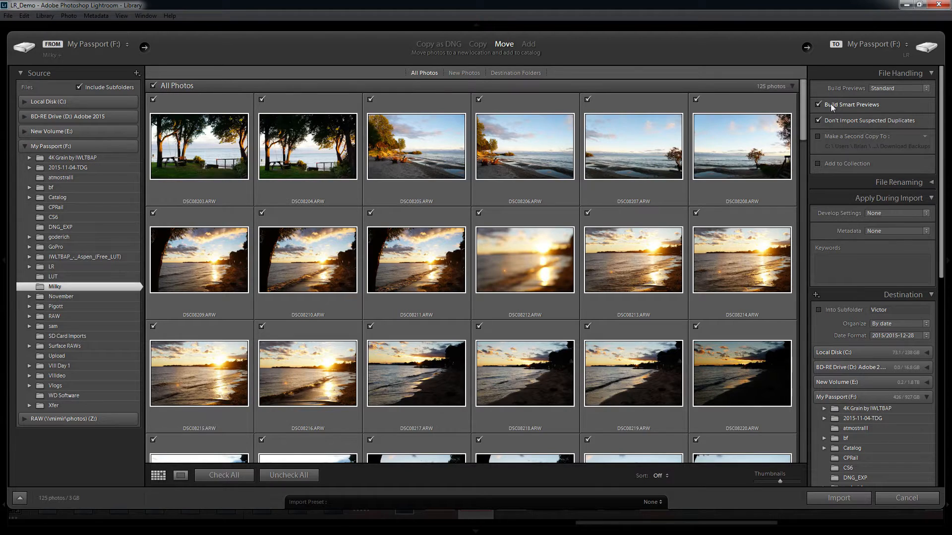
mouse_move(801, 114)
mouse_down()
mouse_move(801, 125)
mouse_move(804, 105)
mouse_up()
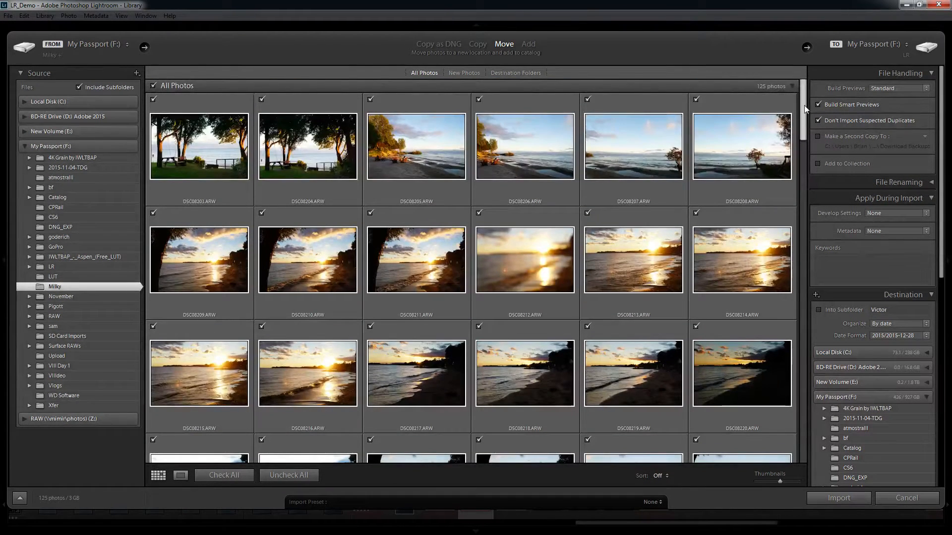
drag(802, 105, 805, 94)
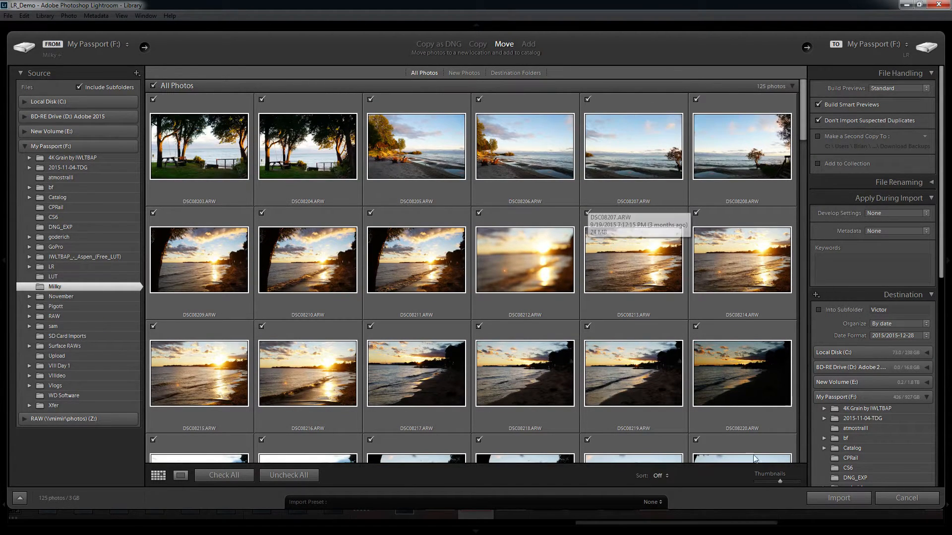
Examine the develop presets, metadata presets and destination settings available for the import.
click(925, 214)
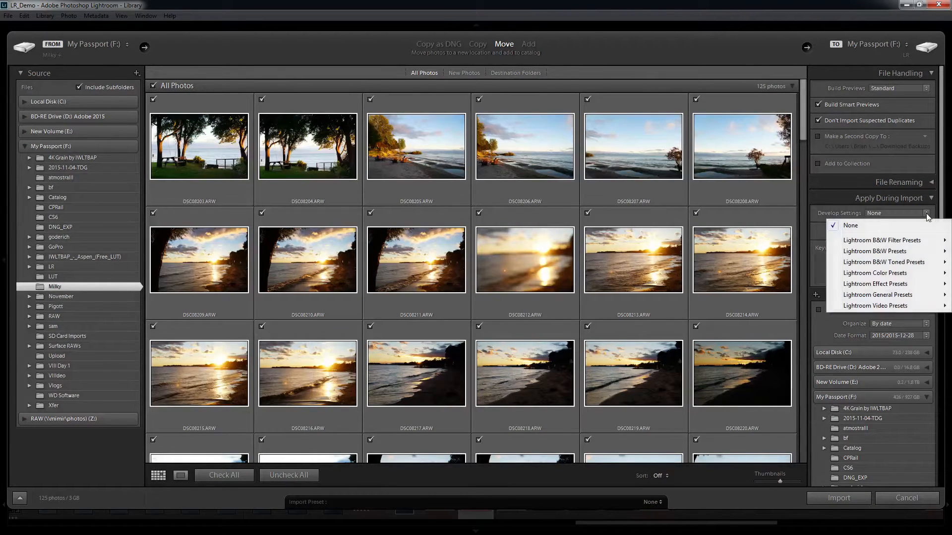
click(821, 247)
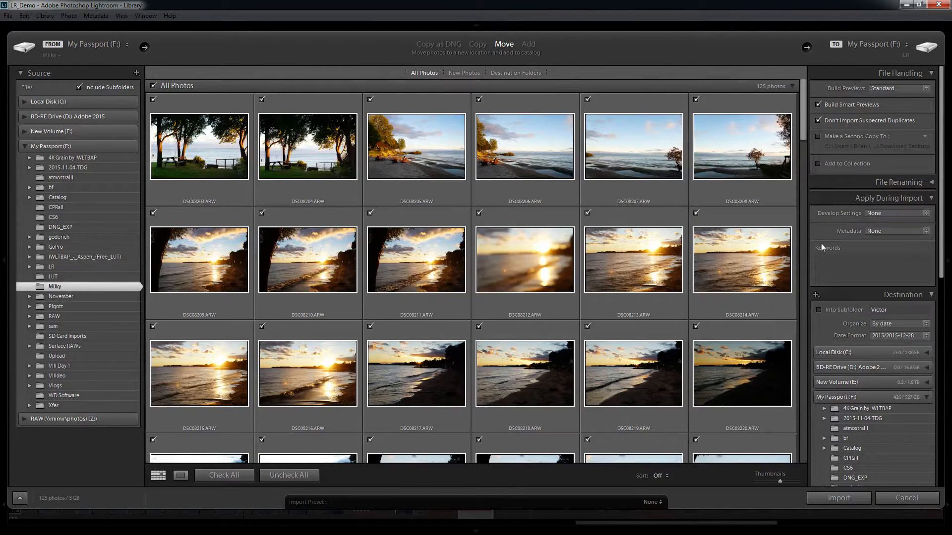
click(926, 231)
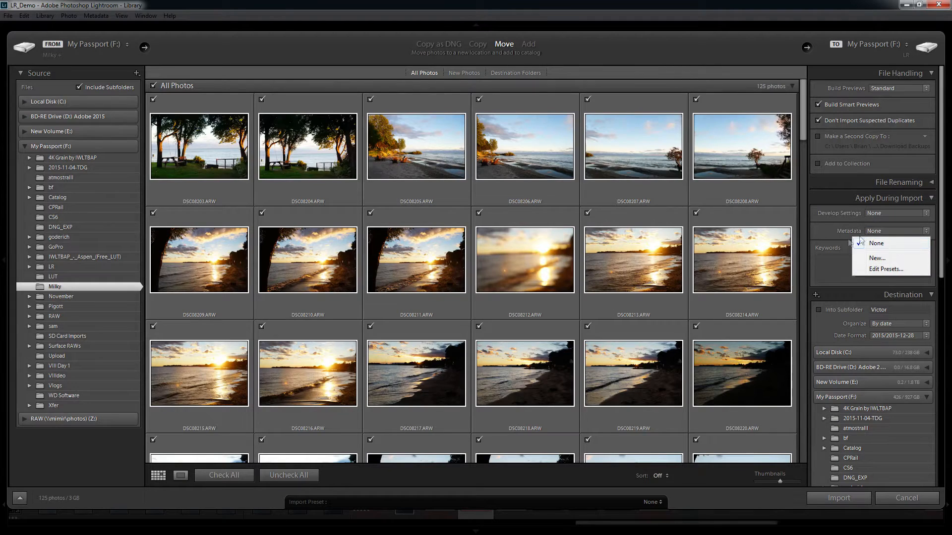
click(836, 229)
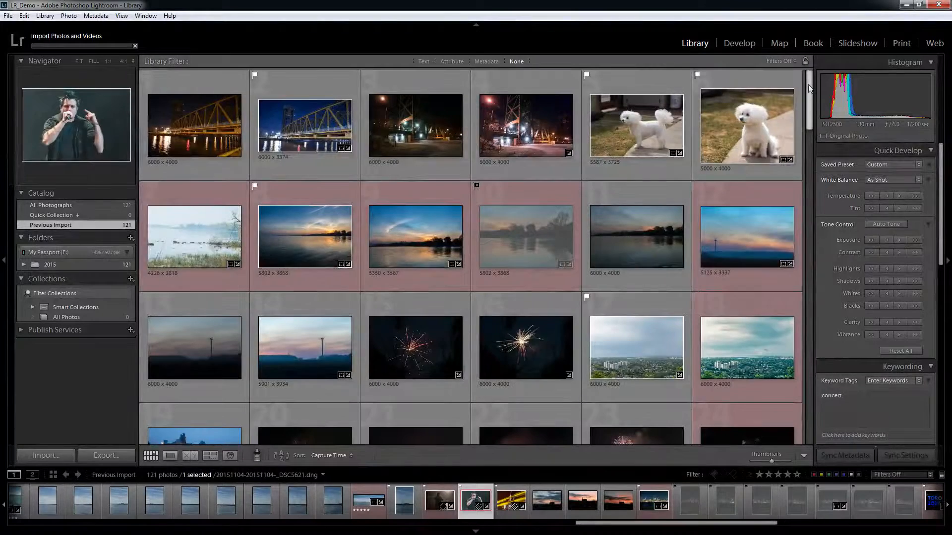
scroll(807, 84, down, 3)
scroll(808, 84, up, 3)
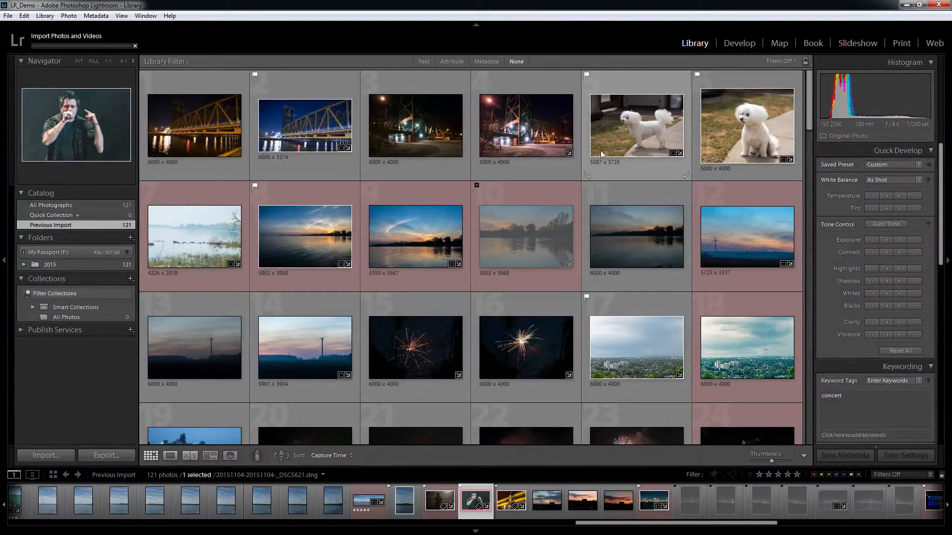
Expand the 2015 folder into its dated subfolders and browse all of its photos in the grid.
click(23, 264)
scroll(73, 349, down, 2)
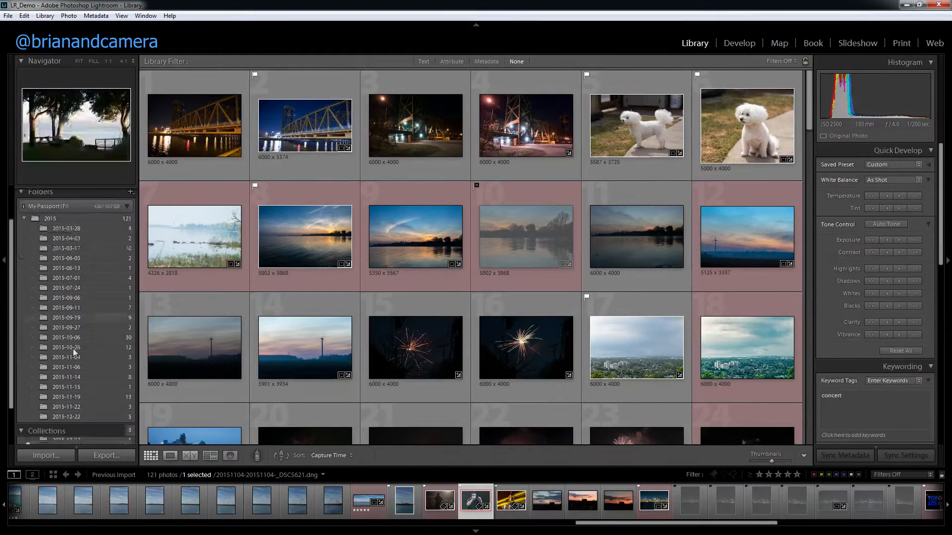
scroll(73, 349, down, 2)
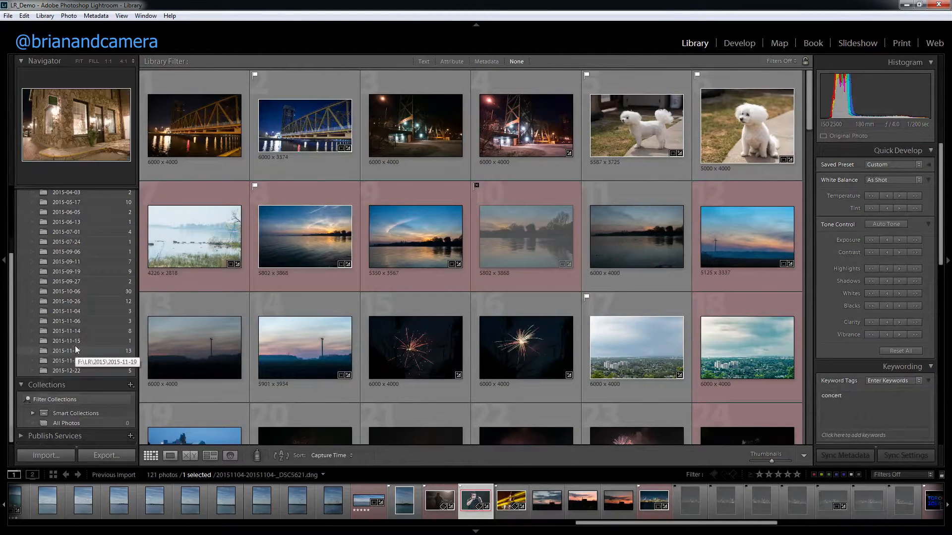
scroll(76, 346, up, 2)
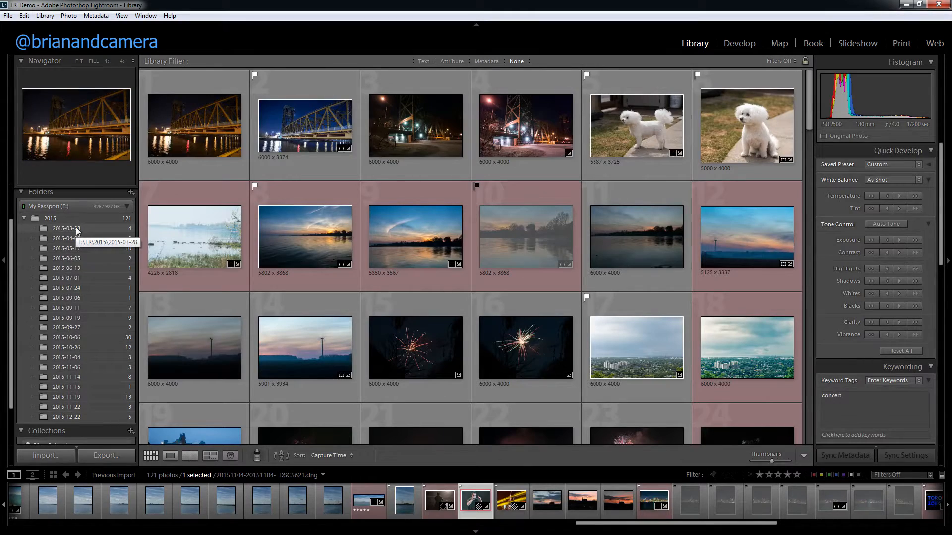
click(55, 219)
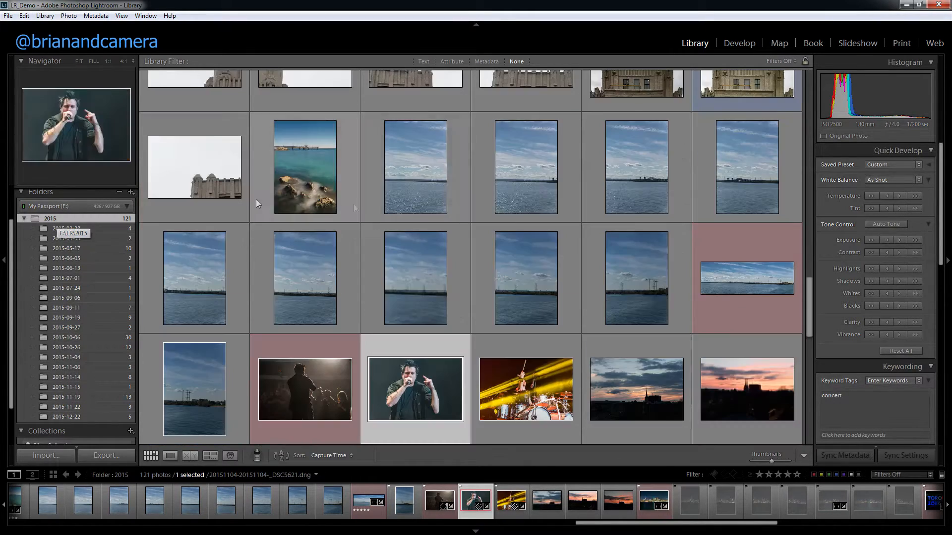
scroll(363, 276, up, 10)
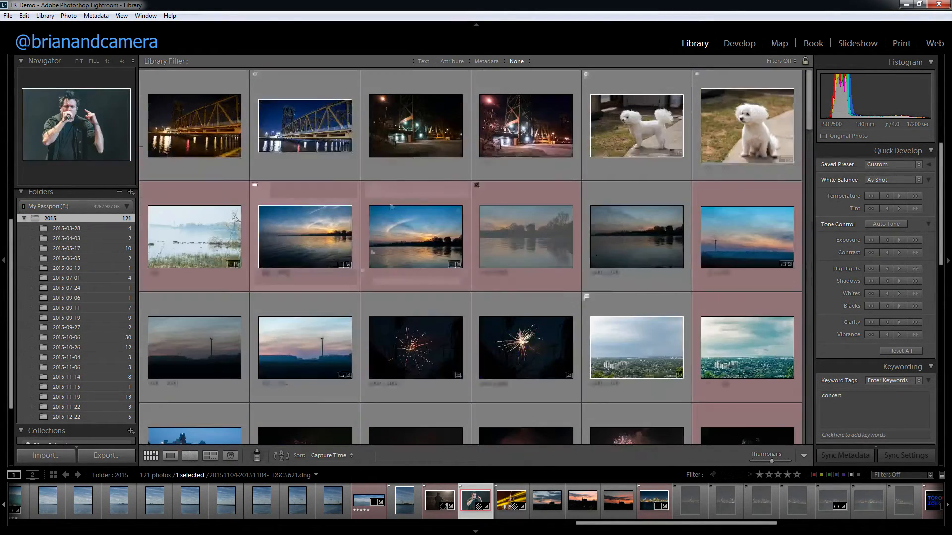
scroll(620, 277, down, 8)
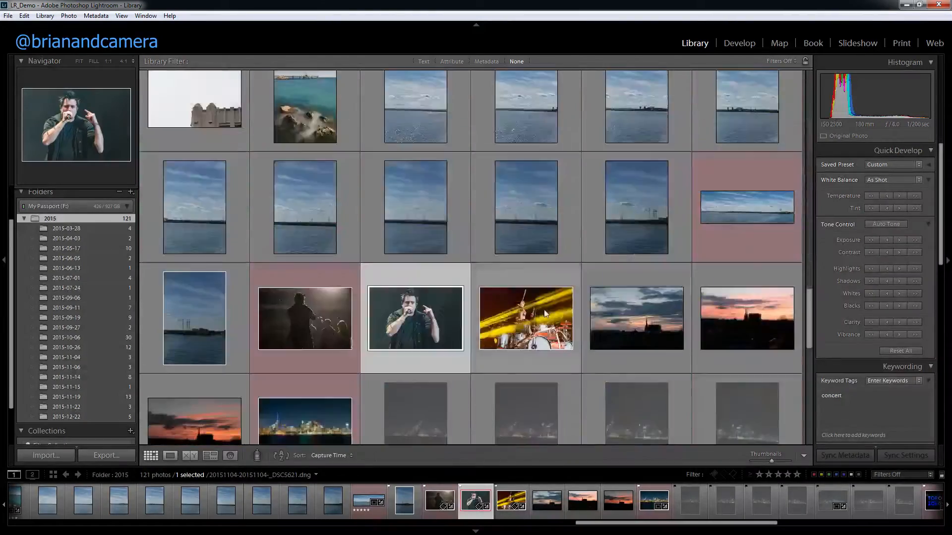
scroll(535, 320, down, 10)
scroll(531, 306, up, 8)
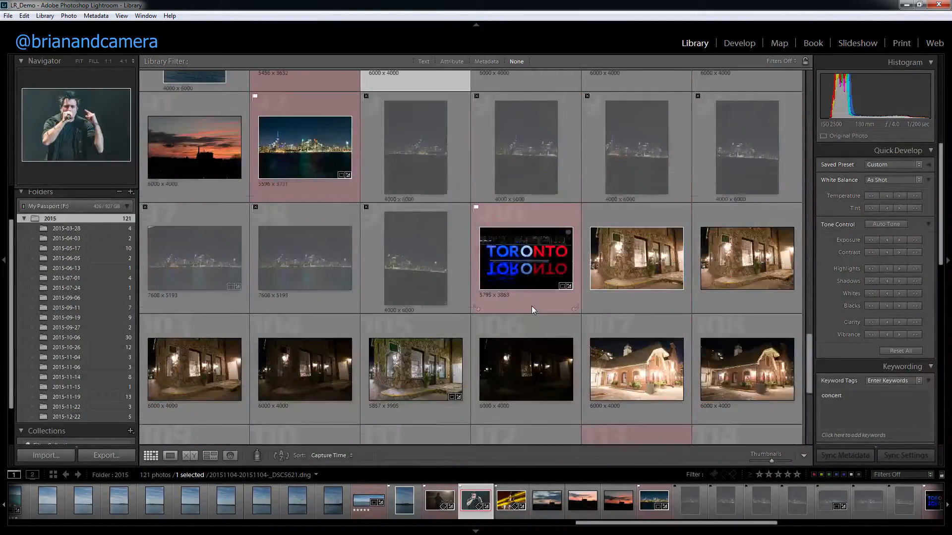
scroll(522, 308, up, 15)
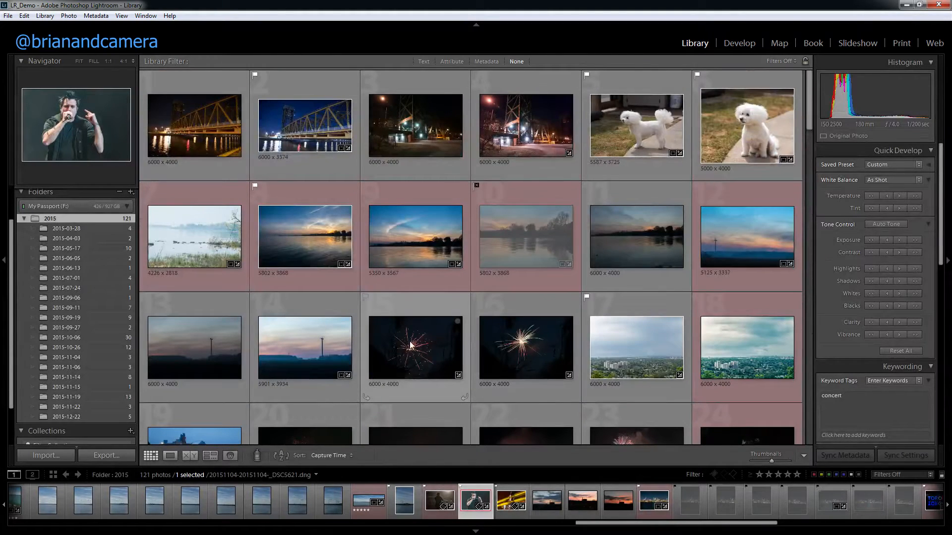
Select the six fireworks photos in the 2015 folder together, leaving all other photos unselected.
shift+click(411, 345)
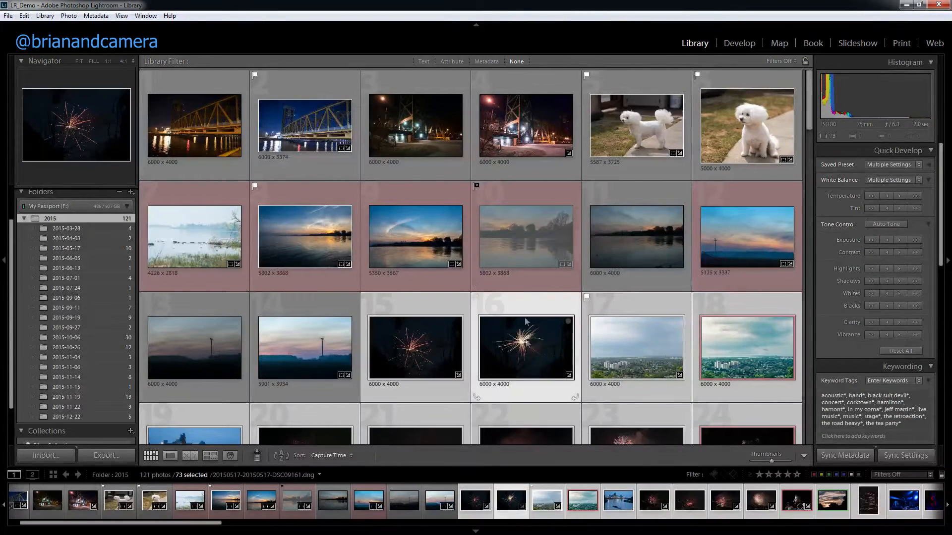
click(519, 255)
click(428, 341)
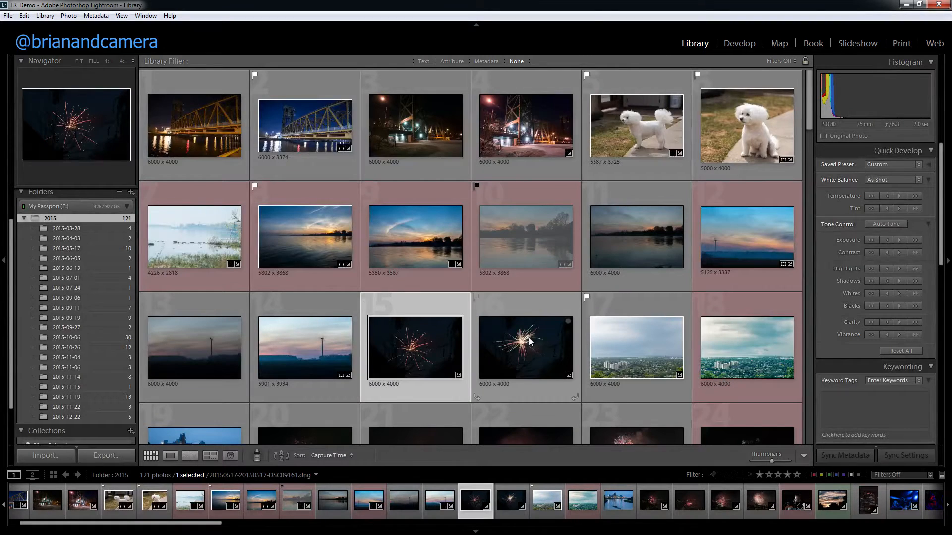
ctrl+click(529, 341)
scroll(495, 333, down, 3)
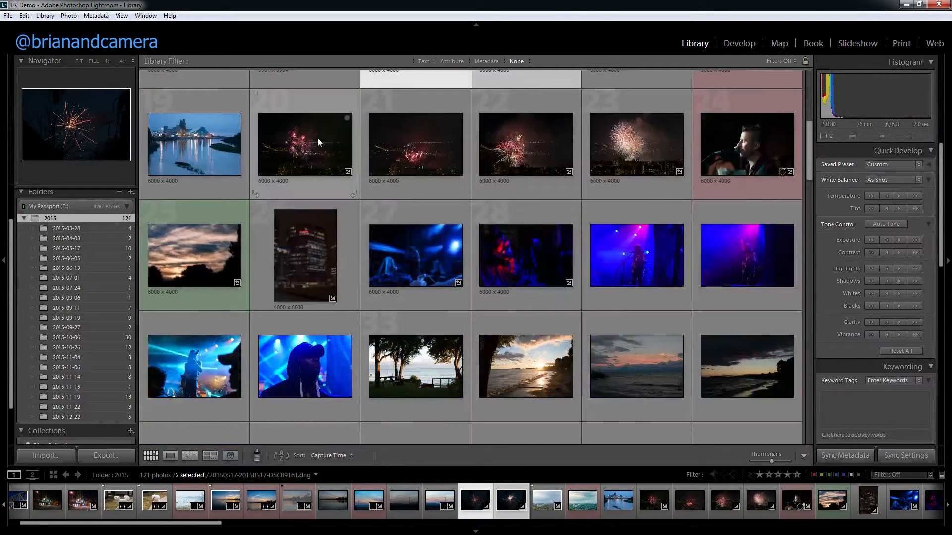
ctrl+click(334, 143)
ctrl+click(404, 150)
ctrl+click(520, 151)
ctrl+click(617, 151)
scroll(361, 317, up, 3)
scroll(387, 315, down, 1)
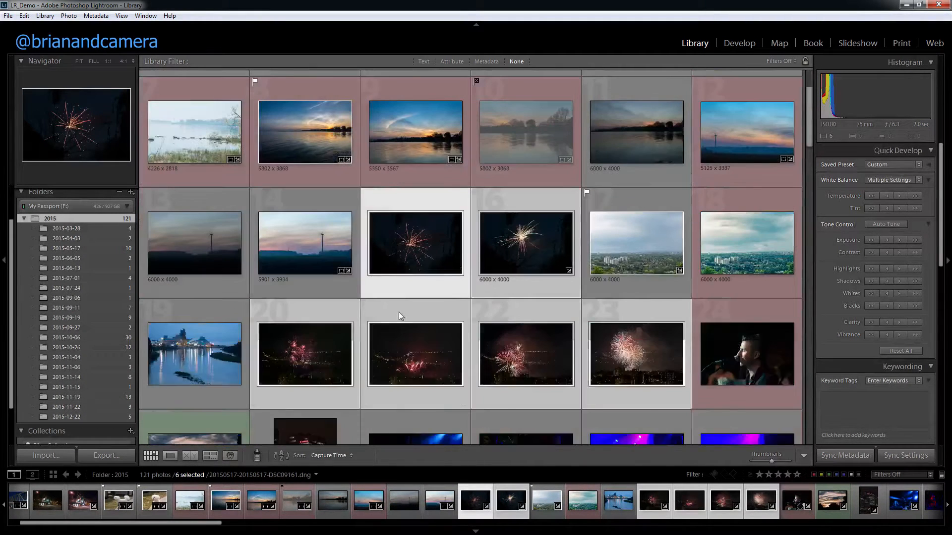
Create a collection named Fireworks that includes the selected photos.
scroll(95, 334, up, 2)
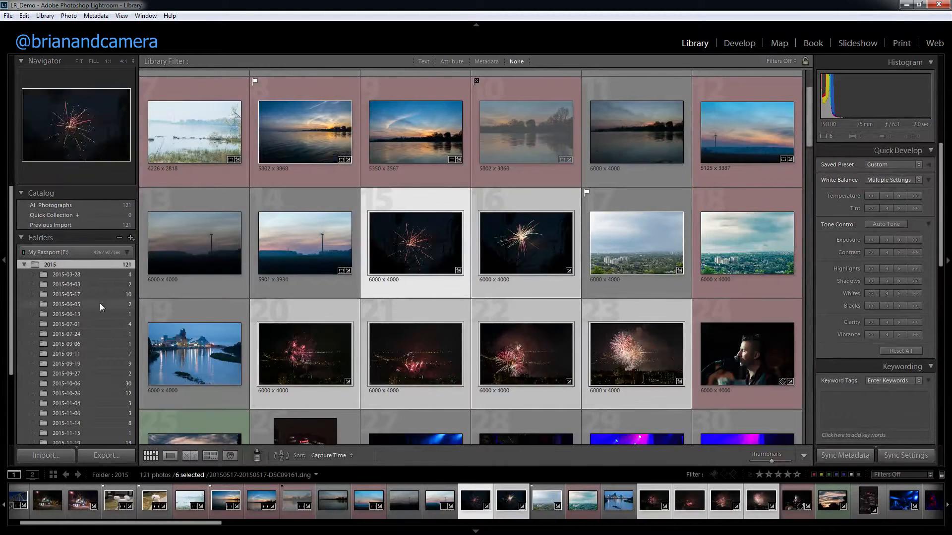
scroll(91, 306, down, 3)
click(130, 383)
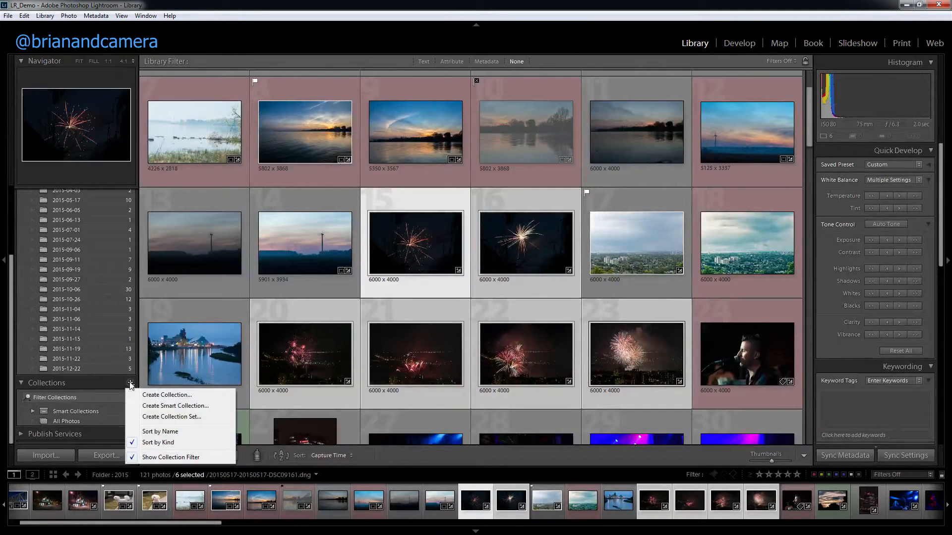
click(158, 395)
text(Fireworks)
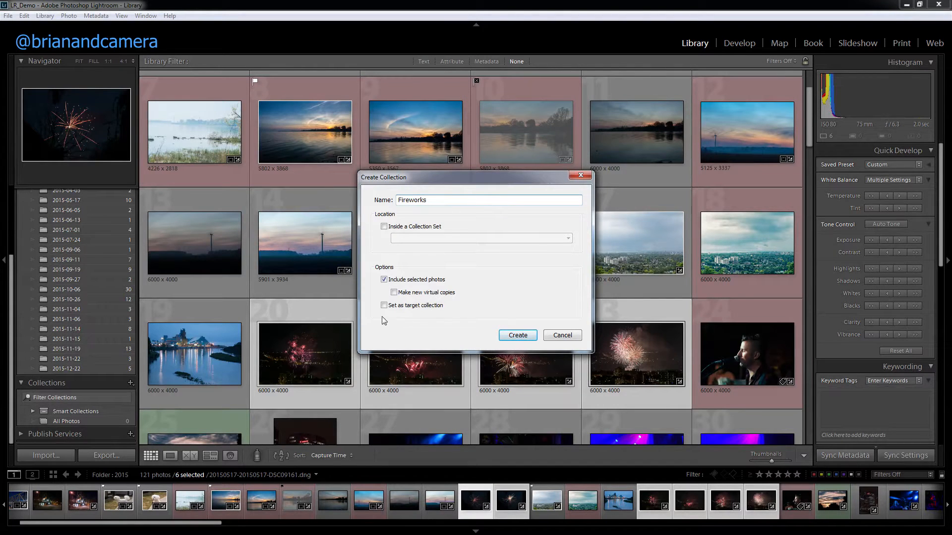
click(516, 336)
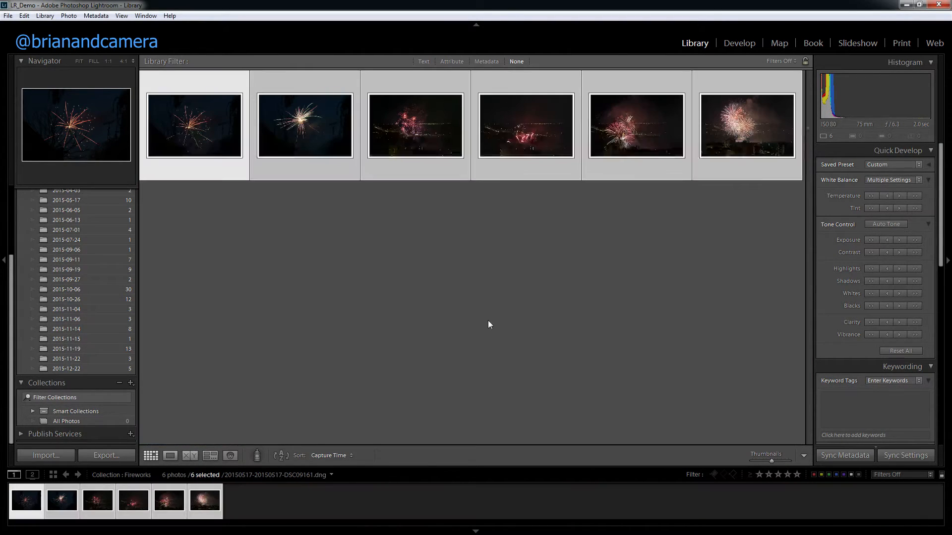
Try selecting the photos in the Fireworks collection, and clear the selection.
click(199, 138)
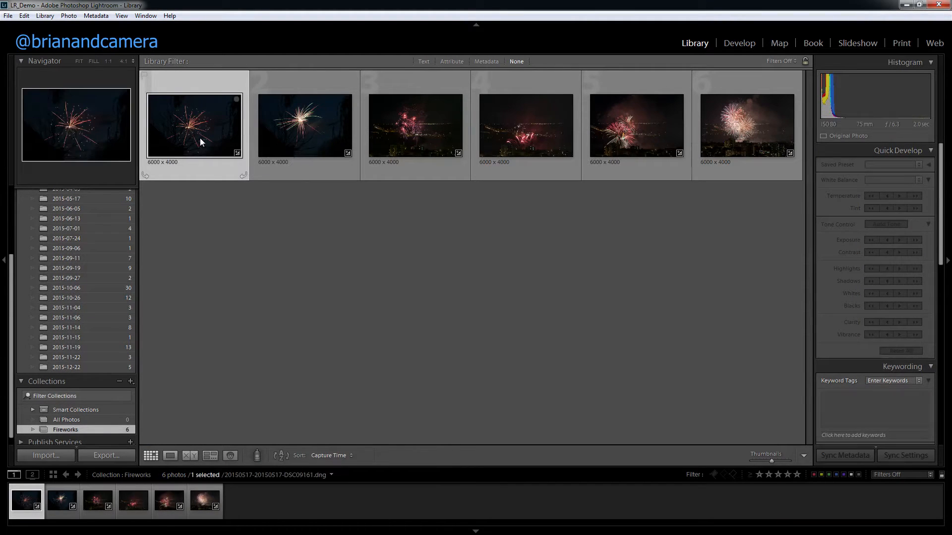
click(694, 137)
click(505, 296)
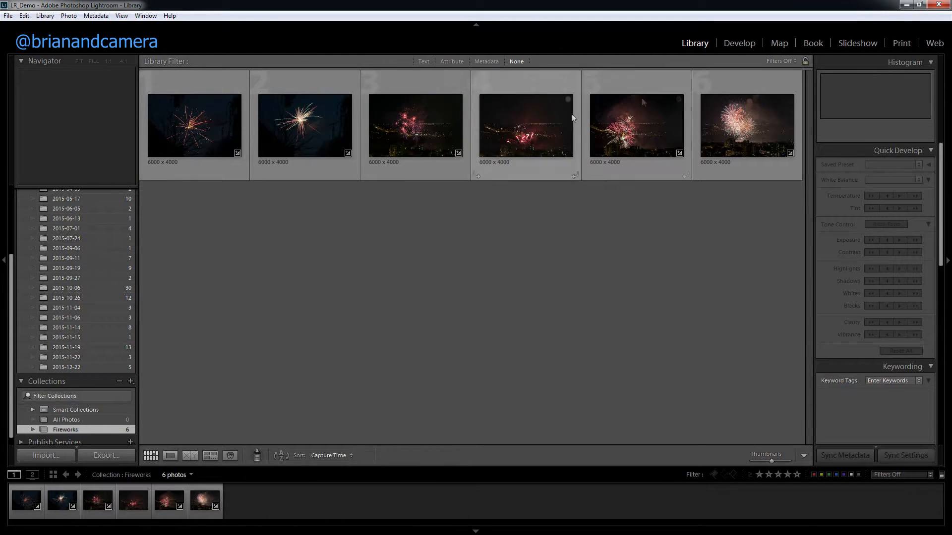
key(ctrl+a)
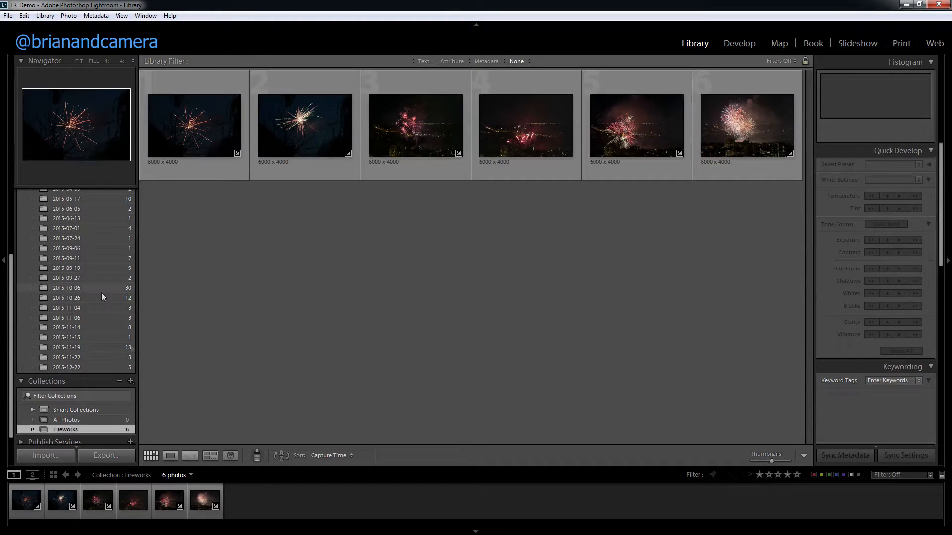
Expand the Smart Collections set and view the photos in Colored Red, Five Stars and Past Month.
click(76, 411)
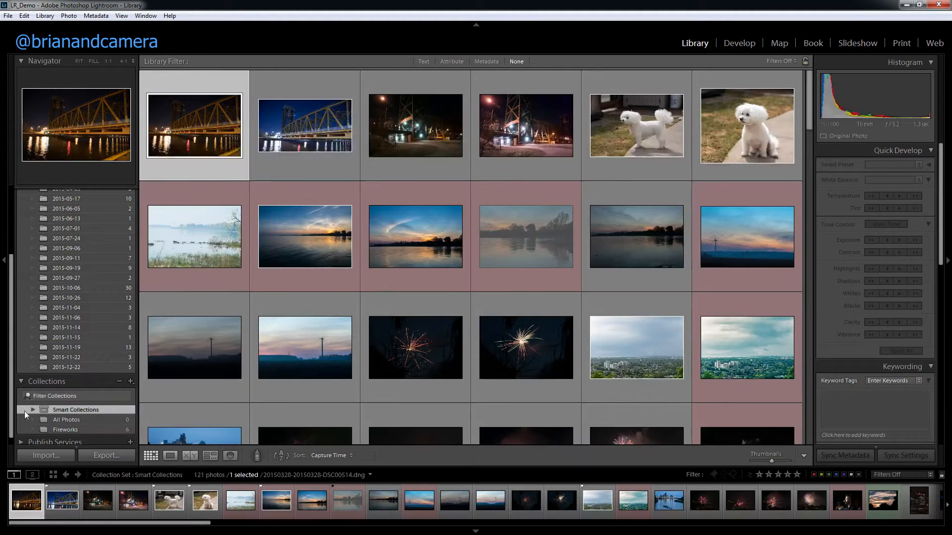
click(33, 410)
click(91, 352)
click(108, 361)
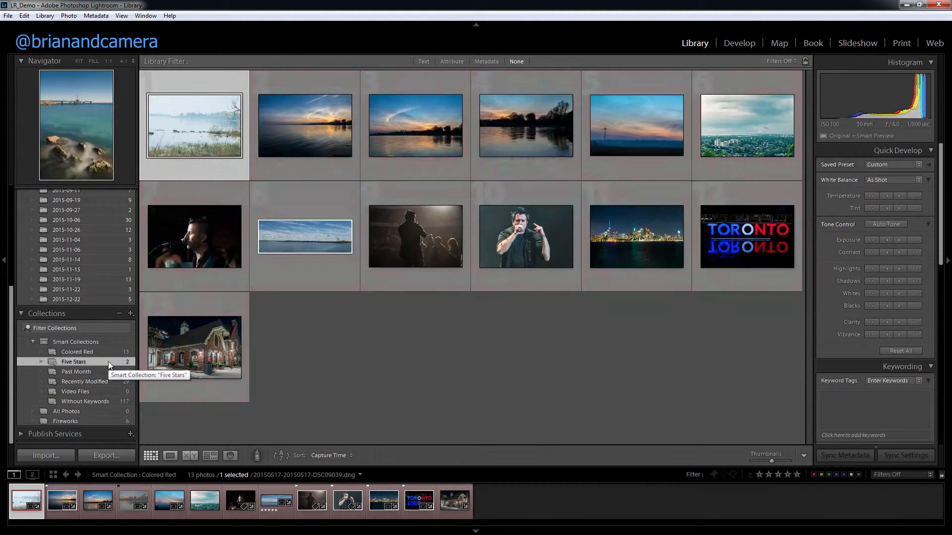
click(105, 371)
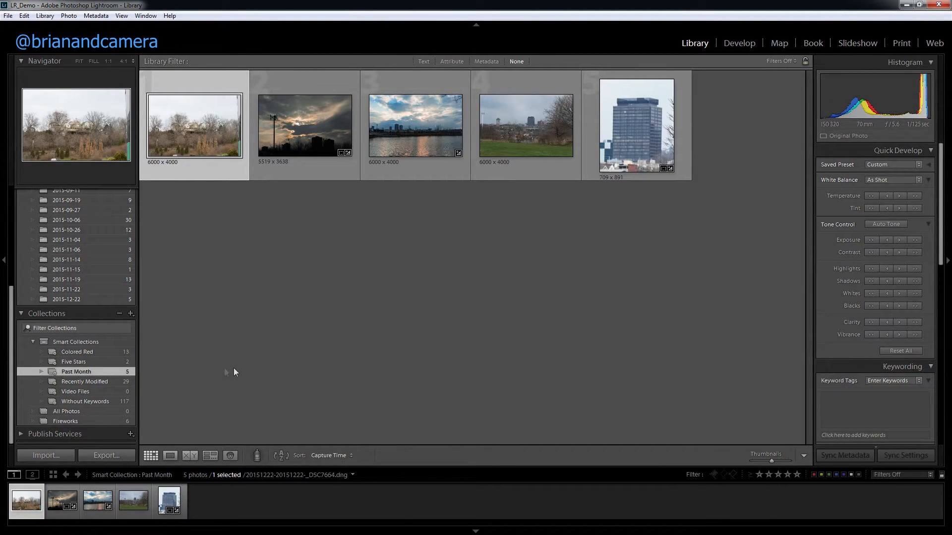
Browse the photos in the Recently Modified and Without Keywords smart collections.
click(94, 382)
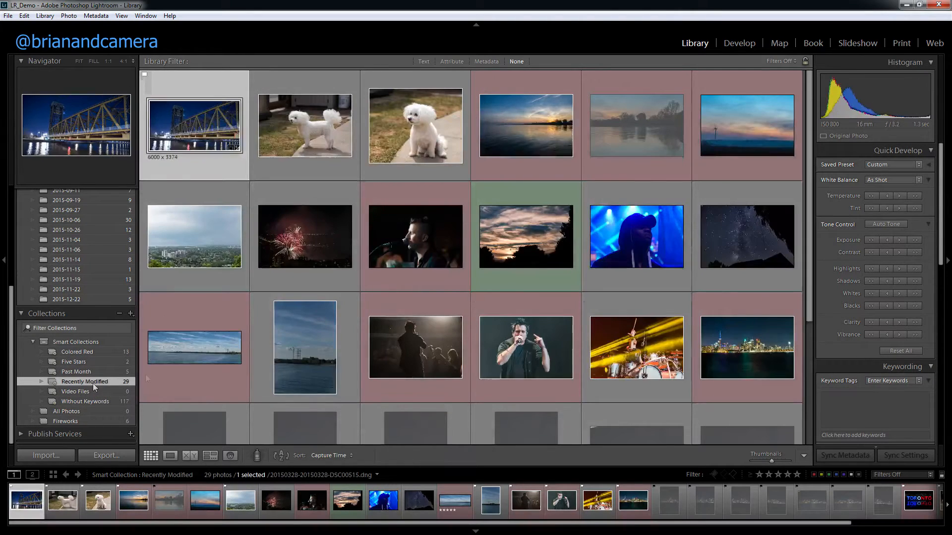
scroll(294, 349, down, 3)
scroll(294, 349, up, 5)
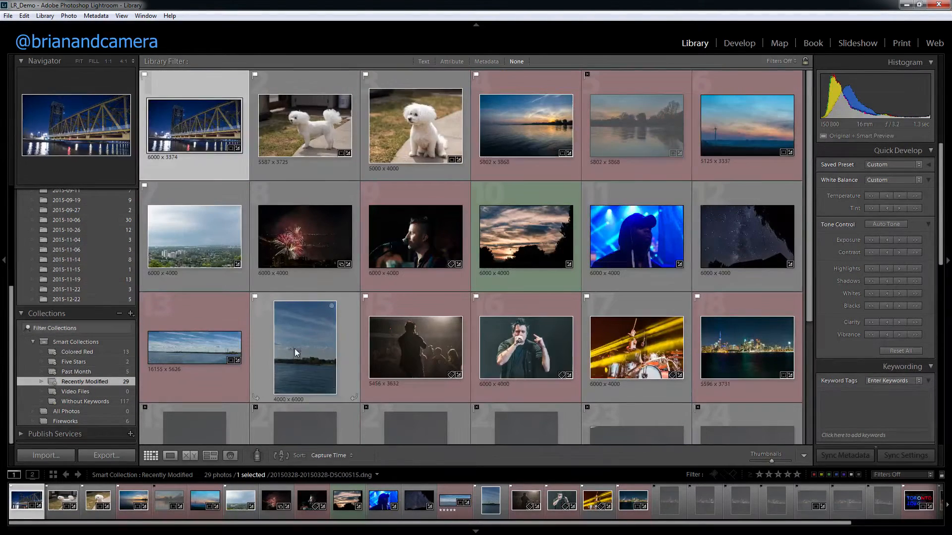
click(94, 402)
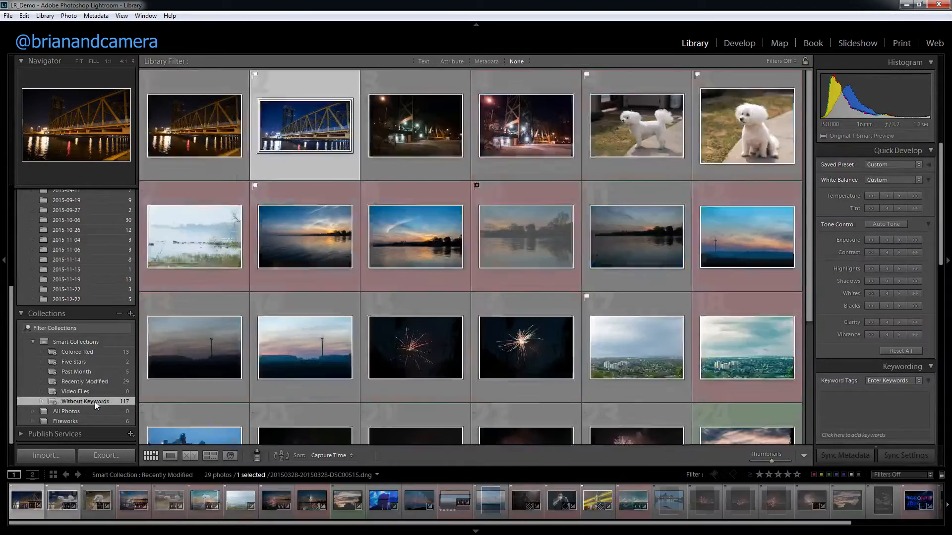
scroll(310, 346, down, 10)
scroll(305, 350, up, 10)
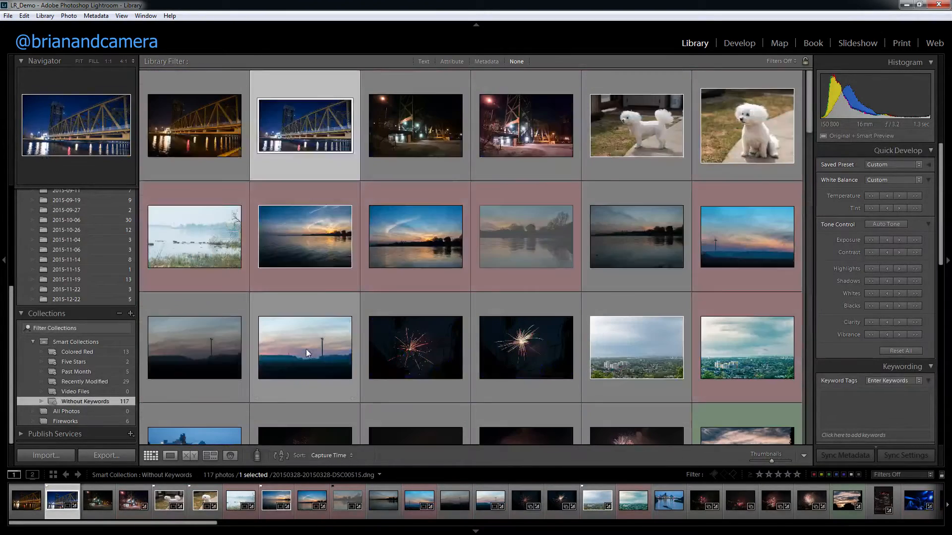
Set the Painter tool to apply keywords, with fireworks as the keyword.
click(257, 456)
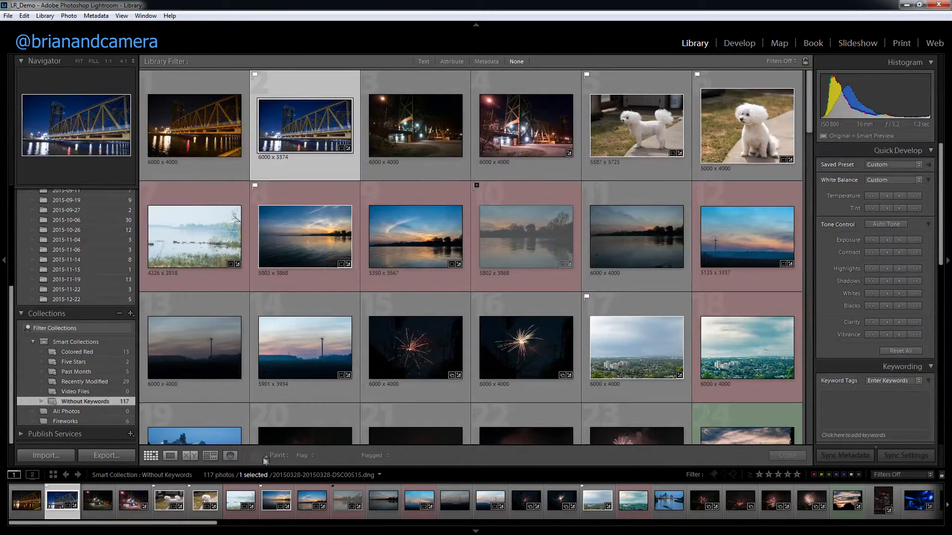
click(375, 455)
click(350, 465)
click(303, 456)
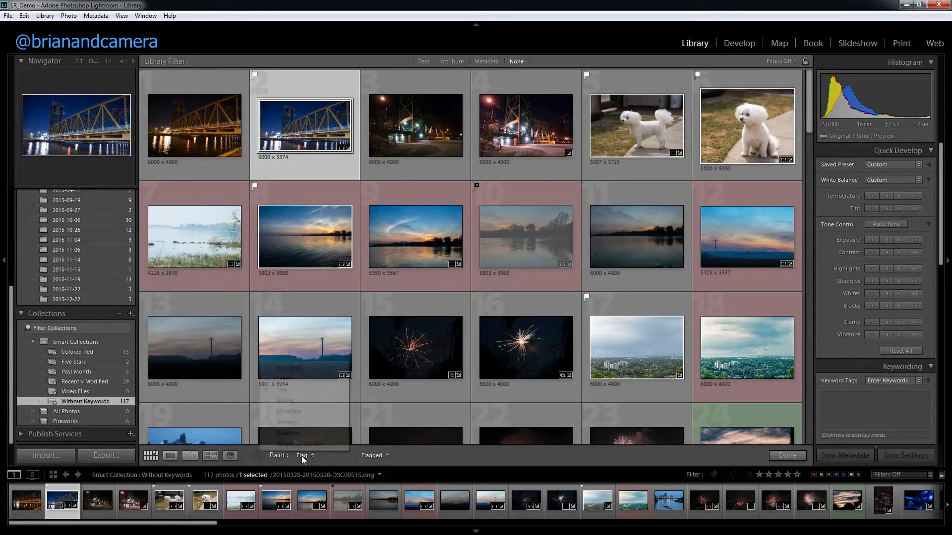
click(292, 368)
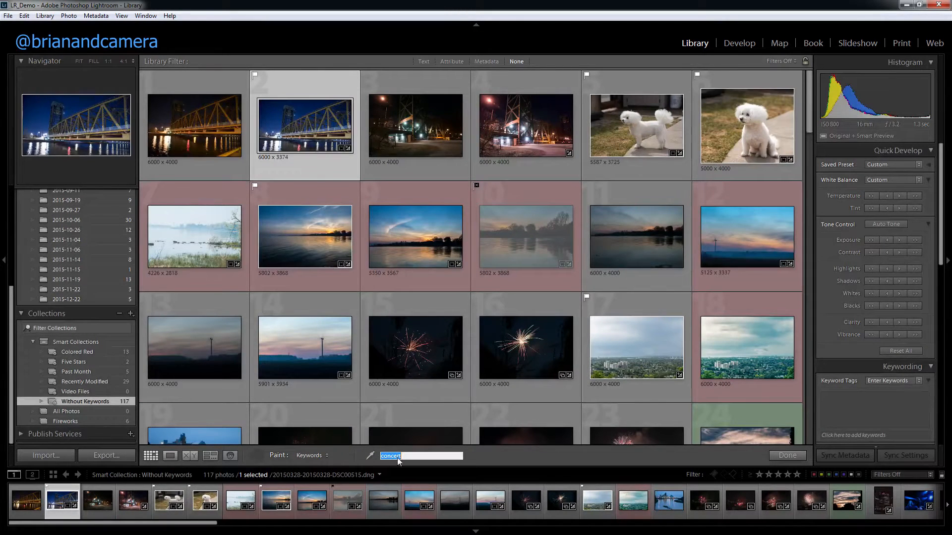
text(fireworks)
Paint the fireworks keyword onto the six fireworks photos and the two daytime city views, and finish painting.
click(412, 350)
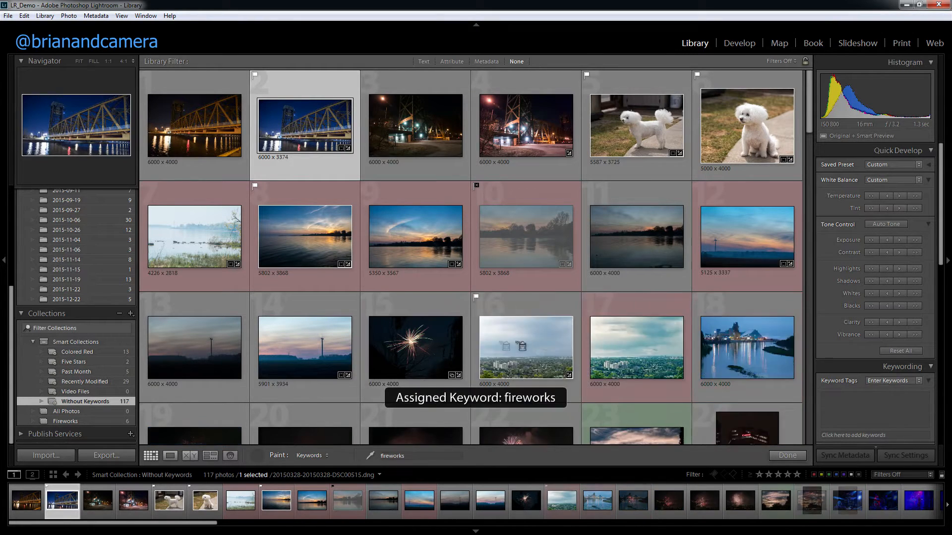
click(505, 346)
click(420, 341)
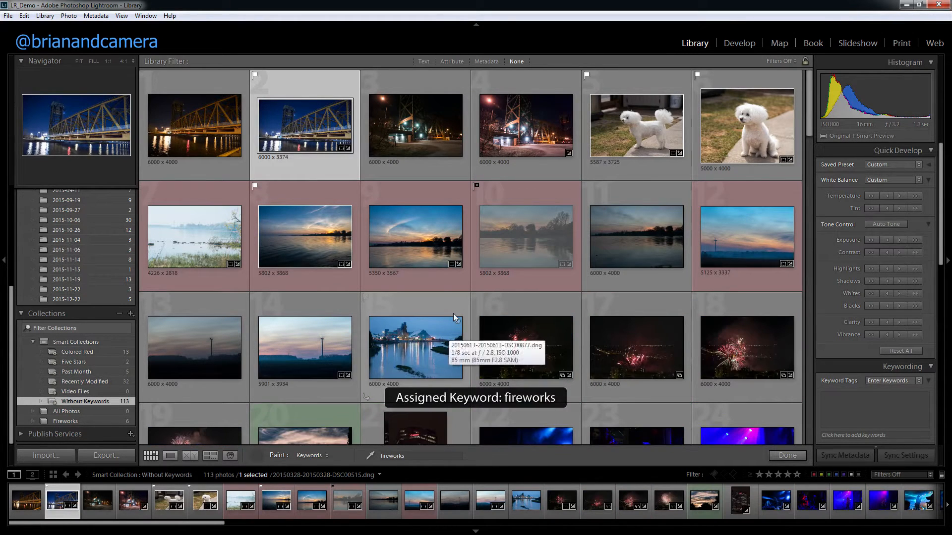
click(500, 335)
click(513, 337)
click(534, 340)
click(535, 341)
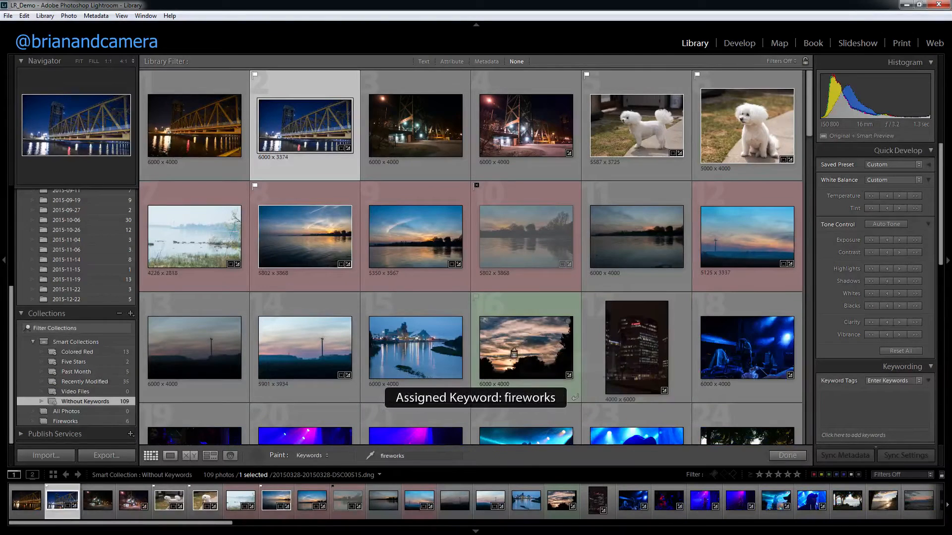
click(788, 457)
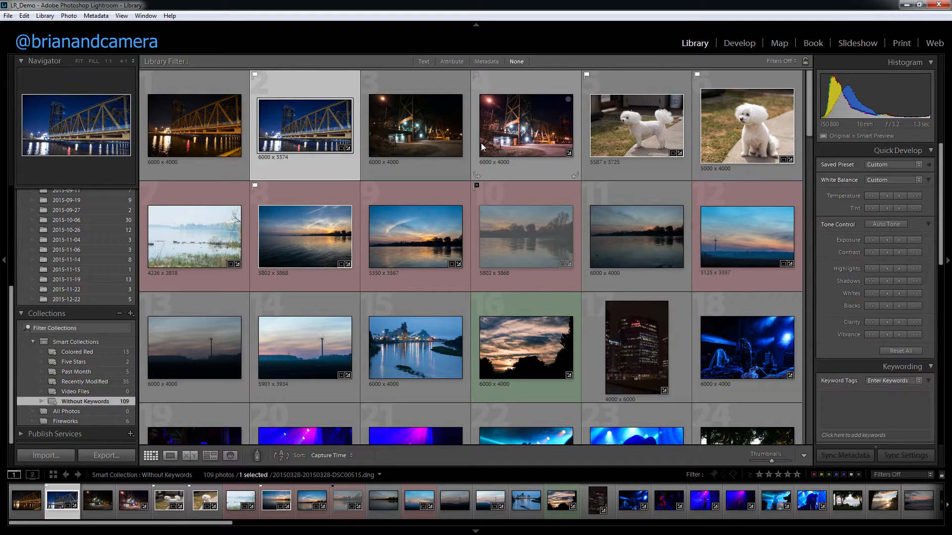
View the photos in the 2015 folder and its 2015-05-17 subfolder, ending on the whole 2015 folder.
scroll(69, 298, up, 6)
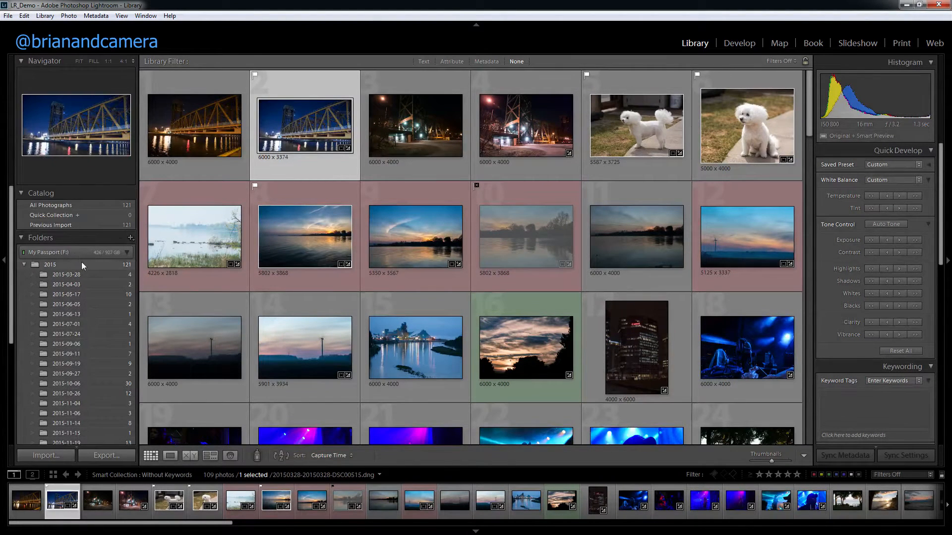
click(82, 264)
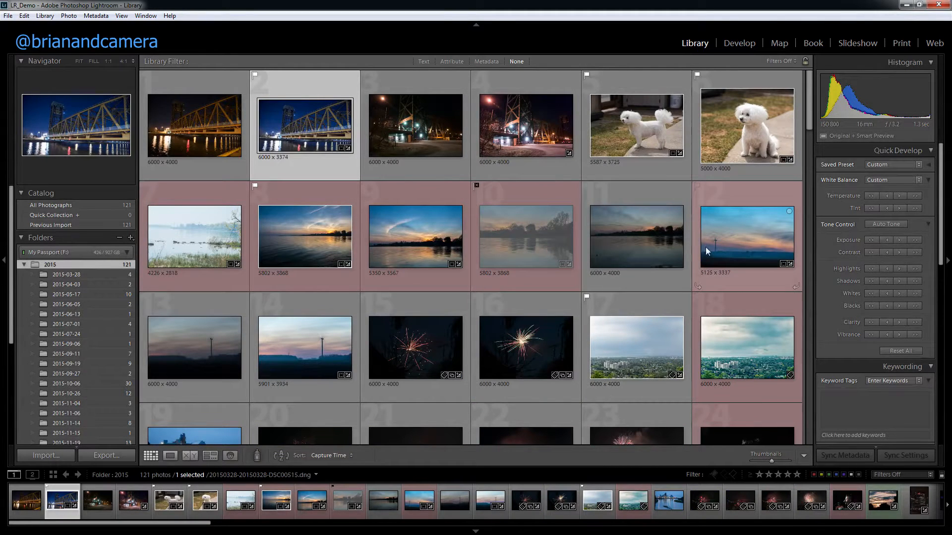
click(75, 293)
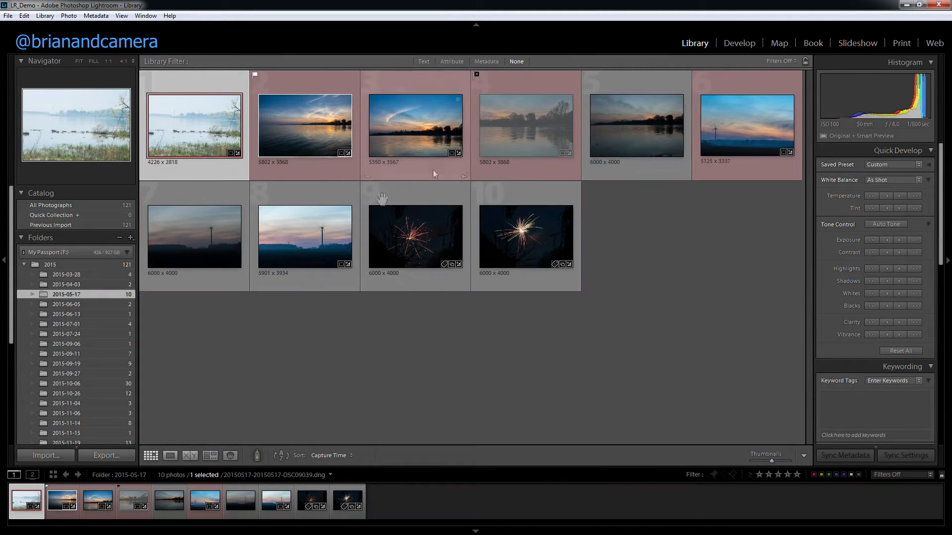
click(64, 274)
click(66, 265)
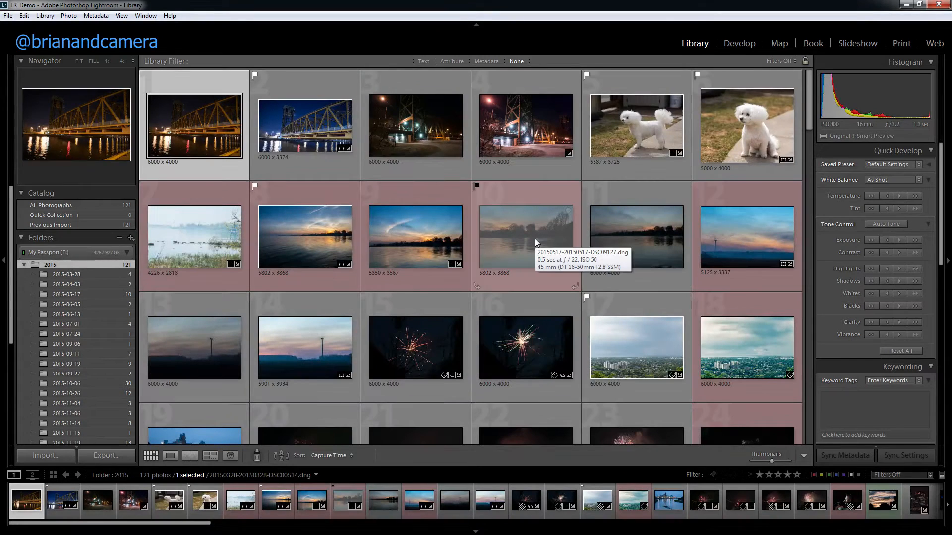
Search the 2015 folder for photos whose filename contains hdr, using the library's text filter.
click(424, 62)
click(569, 75)
click(541, 103)
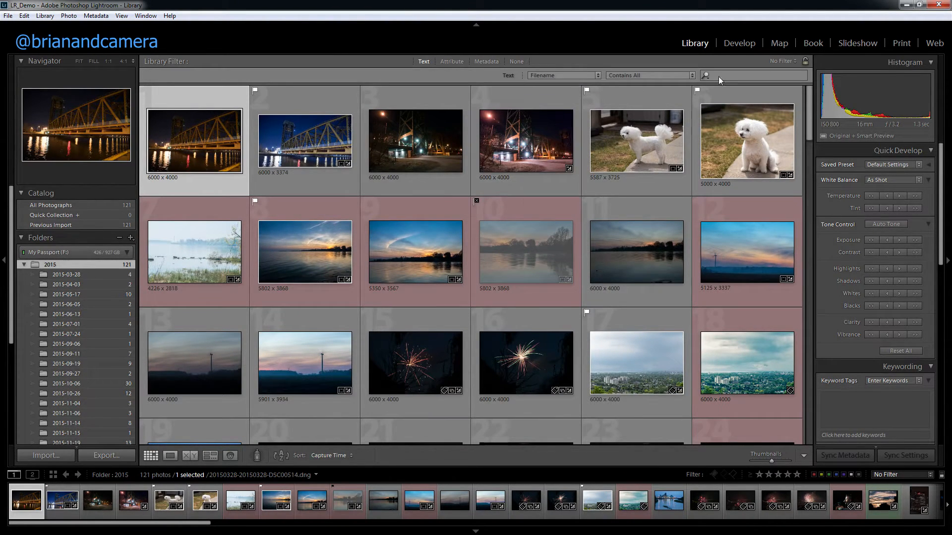
click(731, 76)
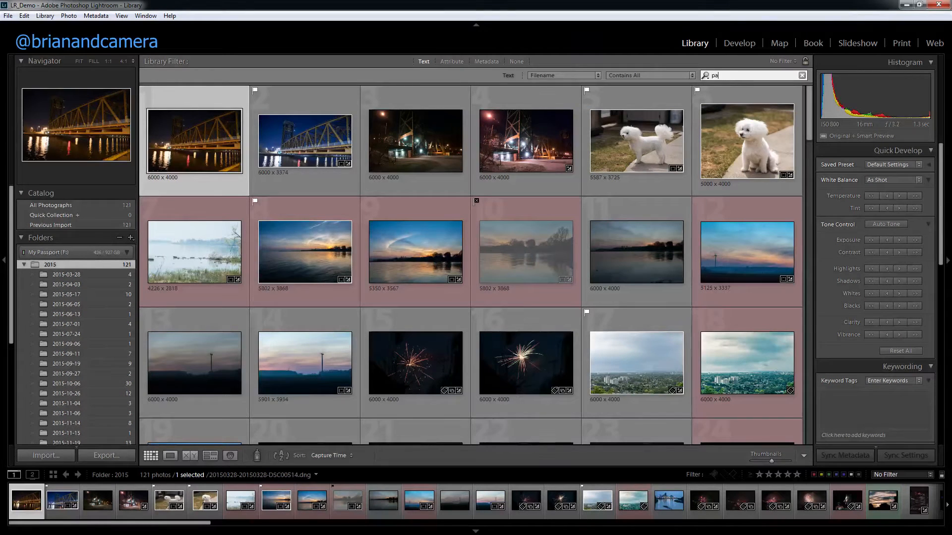
text(hdr)
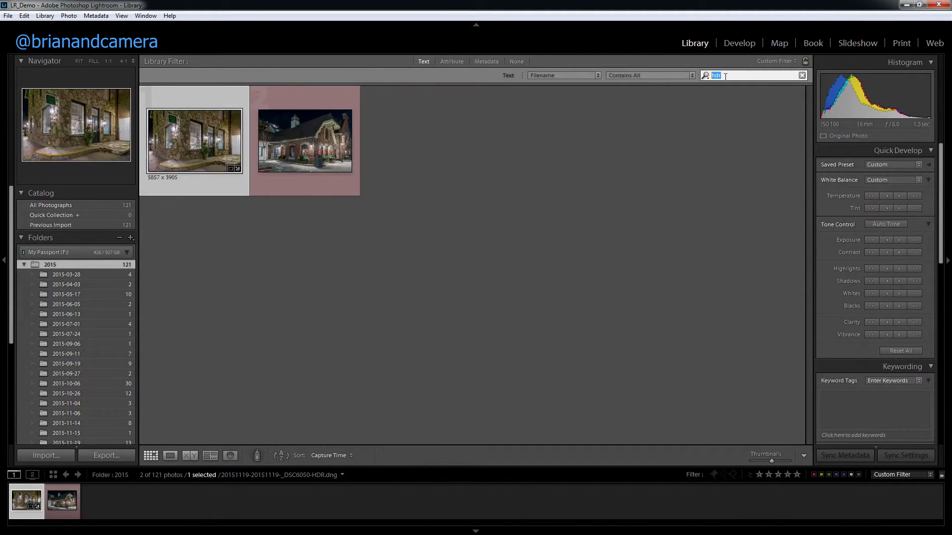
Switch to the attribute filter, show only photos with the red color label, and clear that label filter.
click(452, 62)
scroll(482, 199, up, 15)
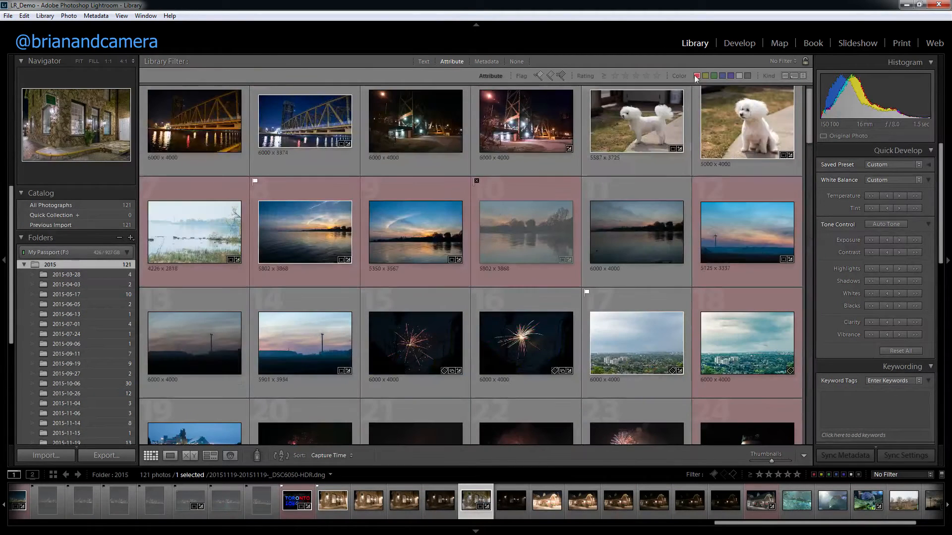
click(696, 76)
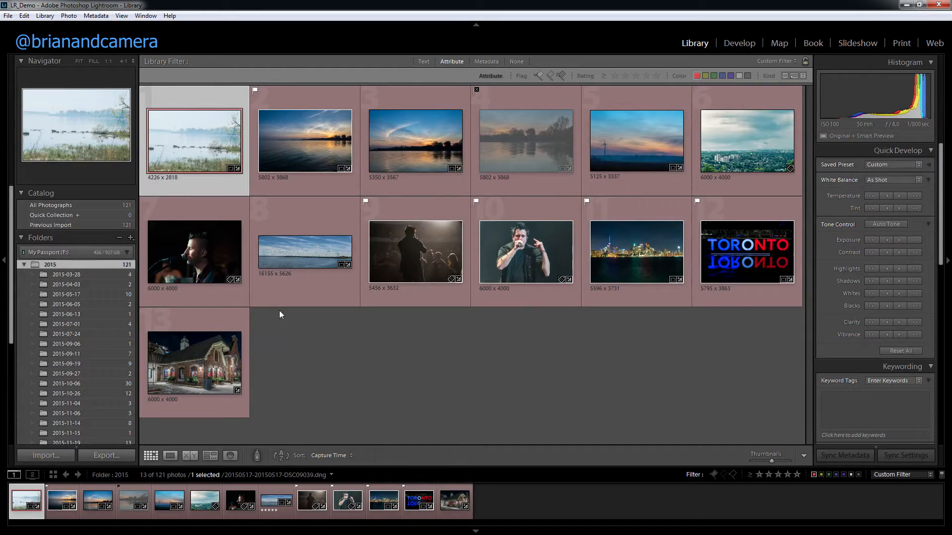
right_click(382, 278)
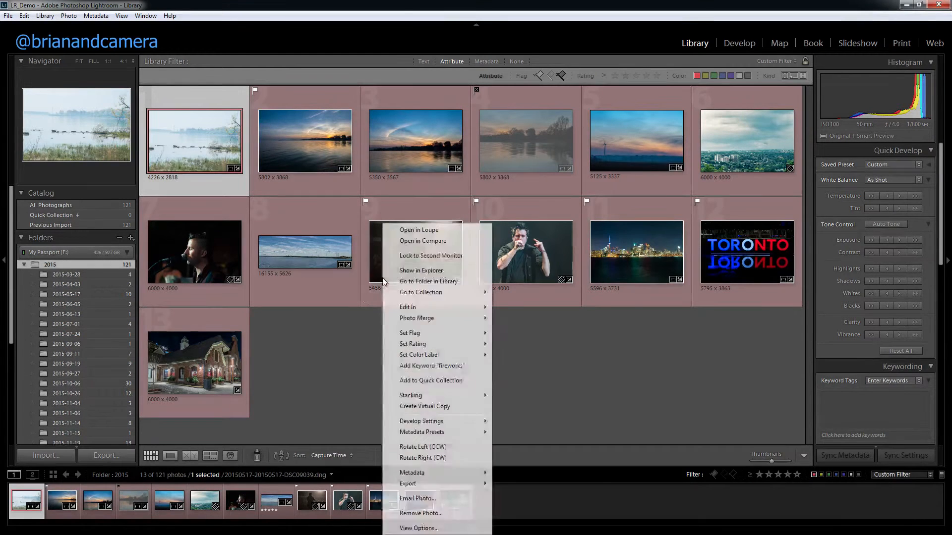
click(578, 412)
click(696, 75)
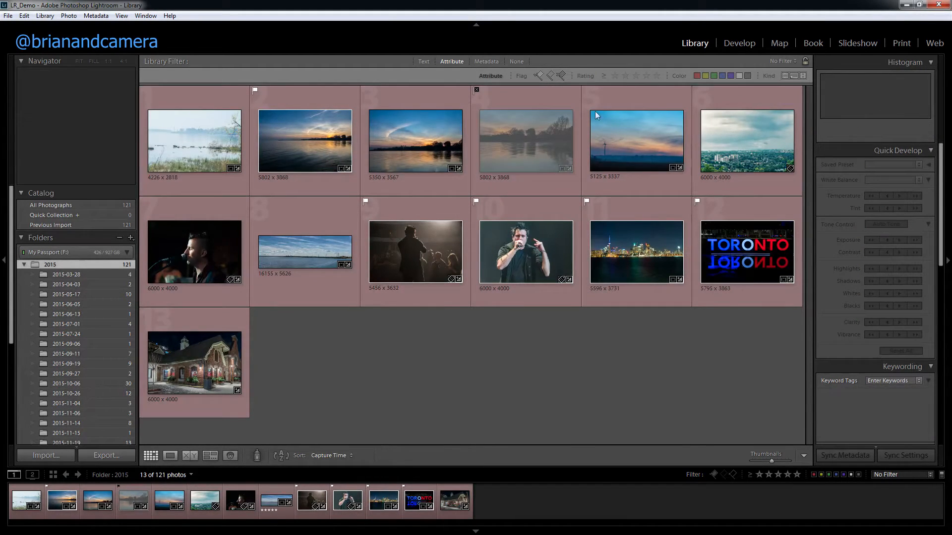
Show the metadata filter columns, look at the available filter presets, and turn the library filter off.
click(487, 61)
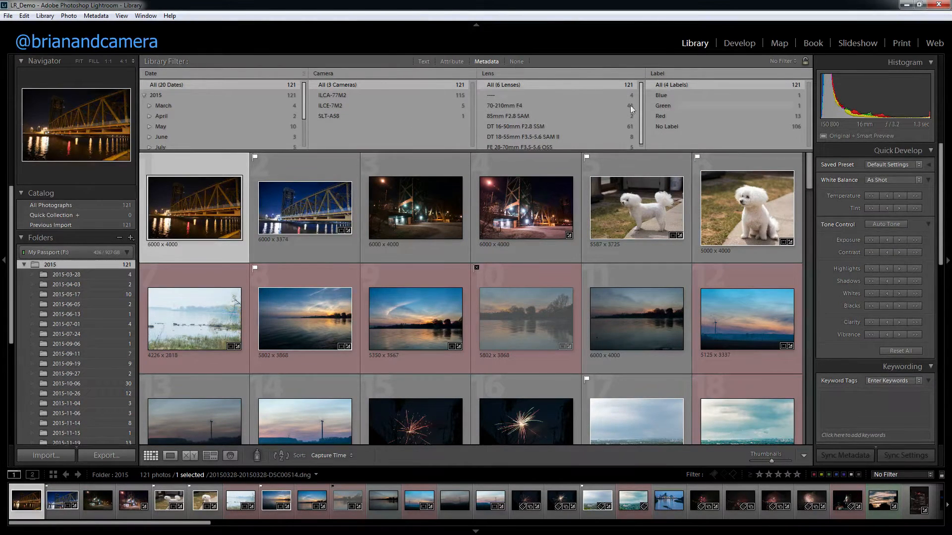
click(783, 62)
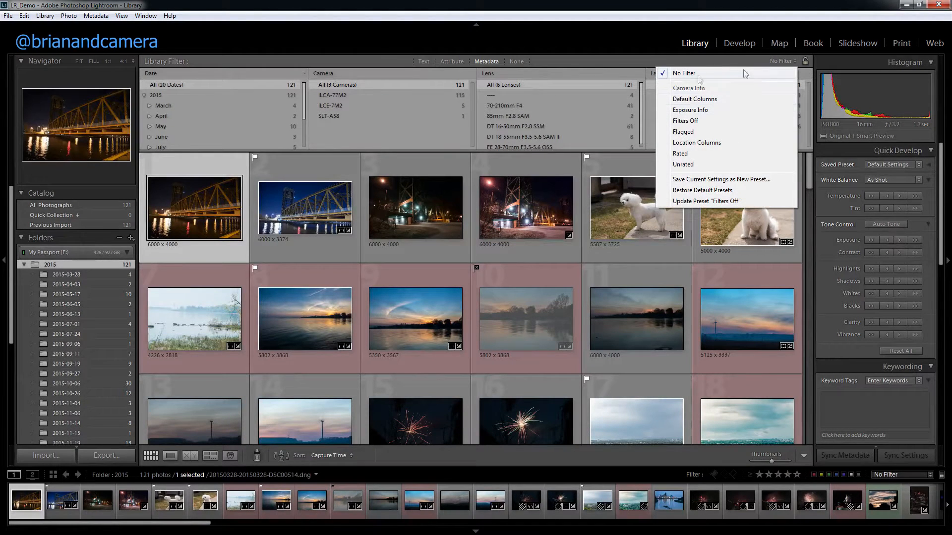
click(557, 62)
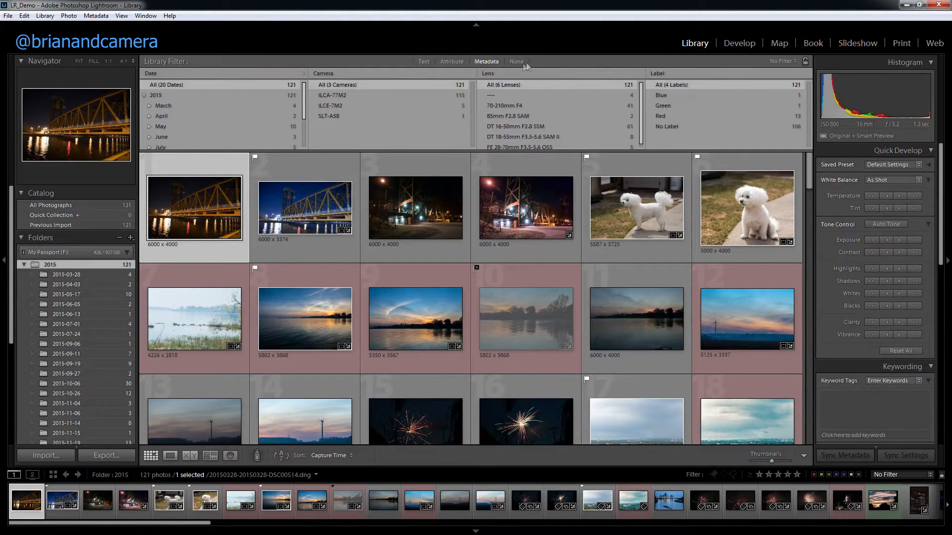
click(514, 62)
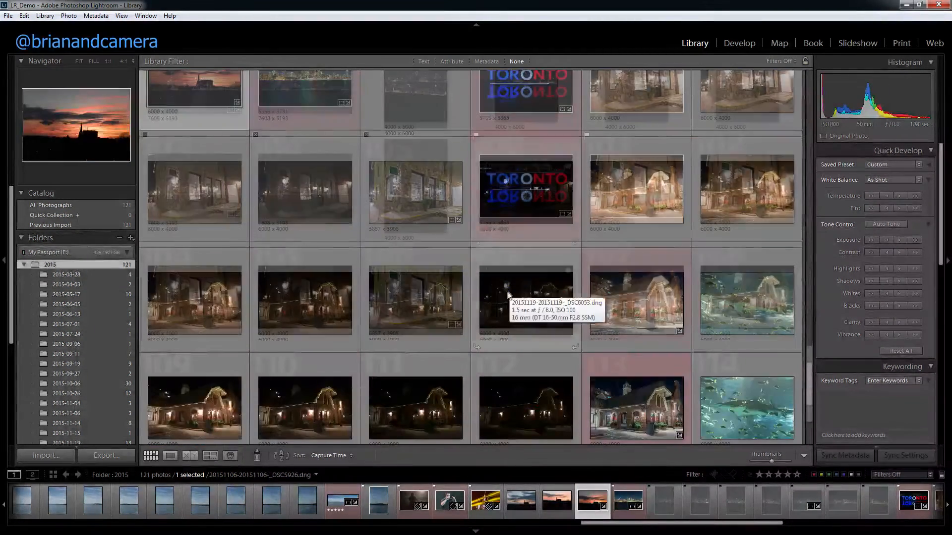
Set the Painter tool's keyword to aquarium, with the last photos of the 2015 folder in view.
scroll(525, 293, down, 2)
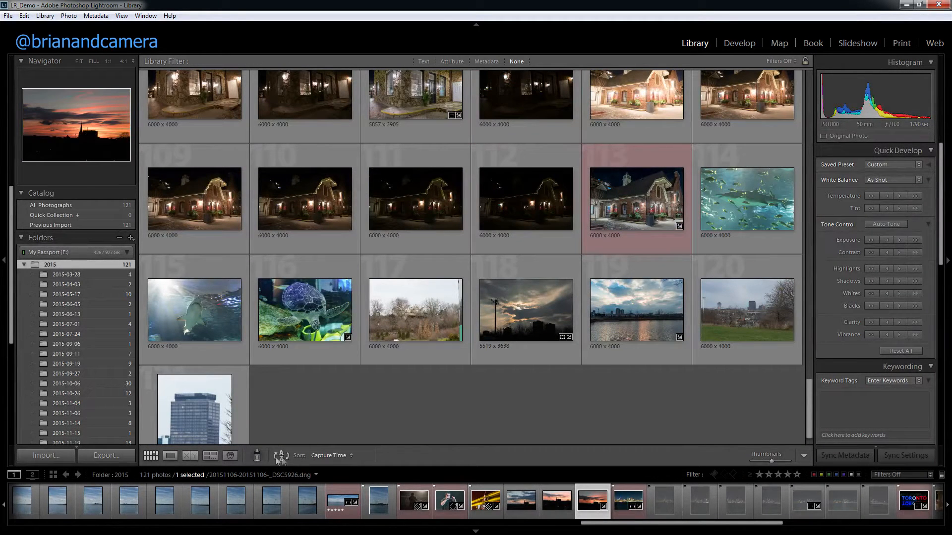
click(256, 455)
click(406, 456)
text(aquarium)
key(Return)
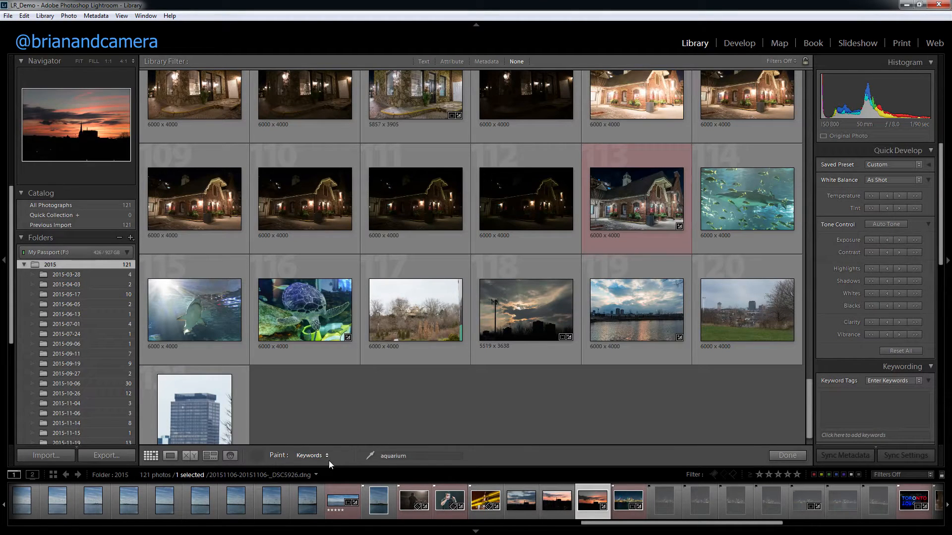
Paint the aquarium keyword onto the three underwater photos and the standing white dog photo, and put the Painter away.
click(203, 302)
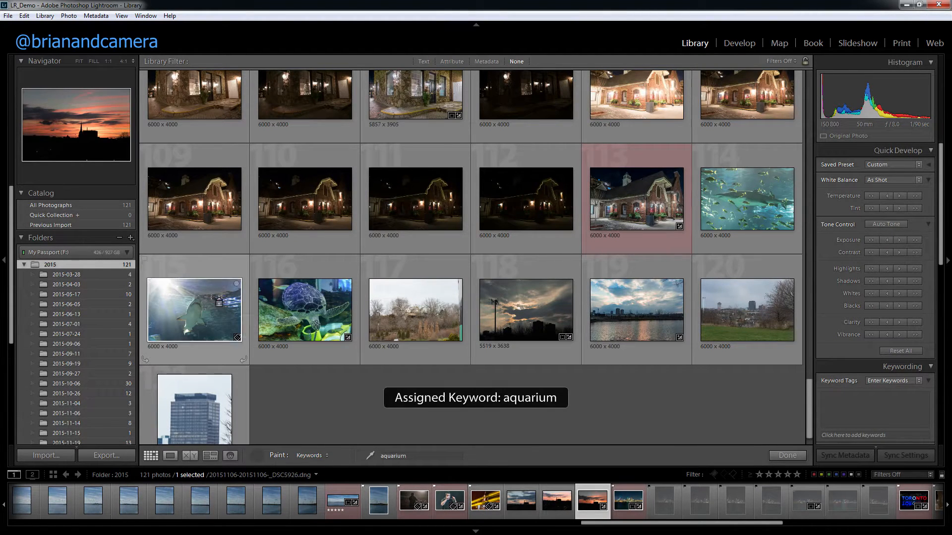
click(293, 304)
click(739, 201)
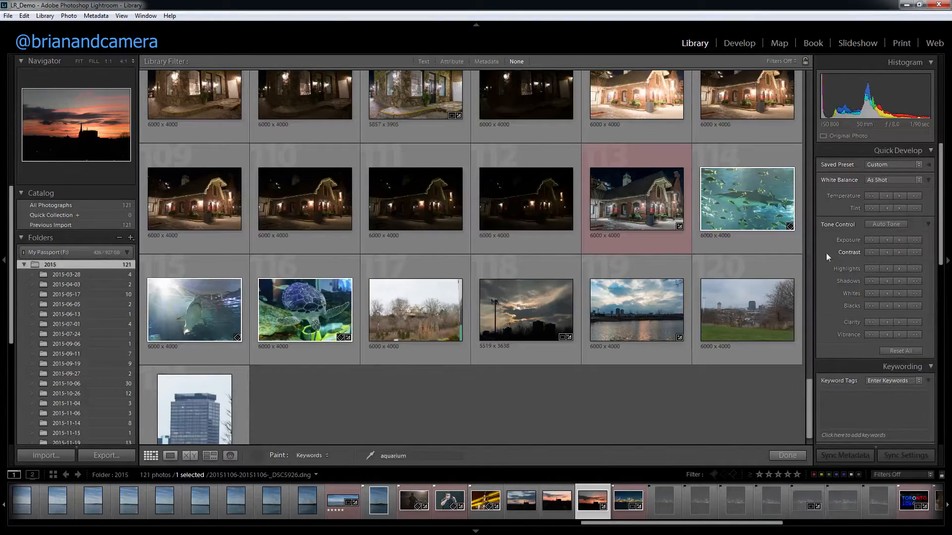
drag(811, 416, 819, 101)
click(623, 130)
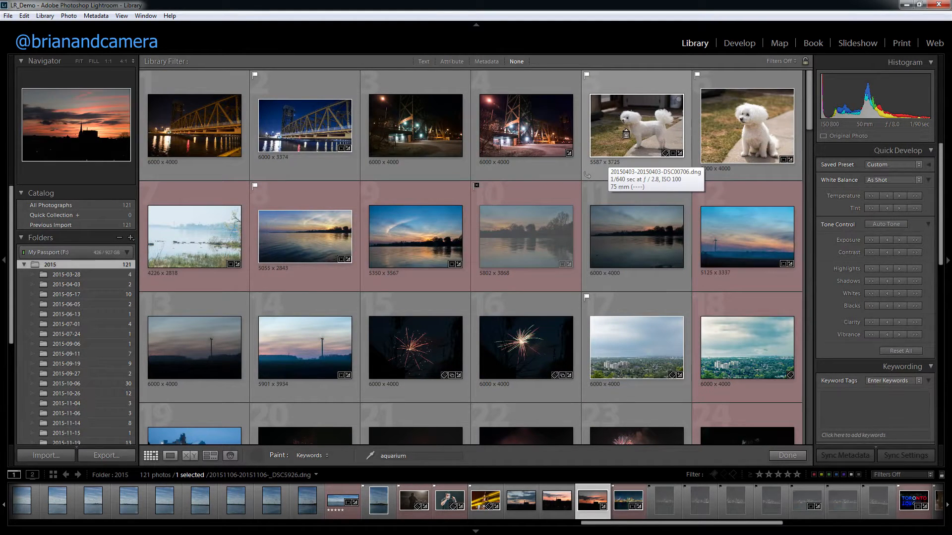
click(270, 460)
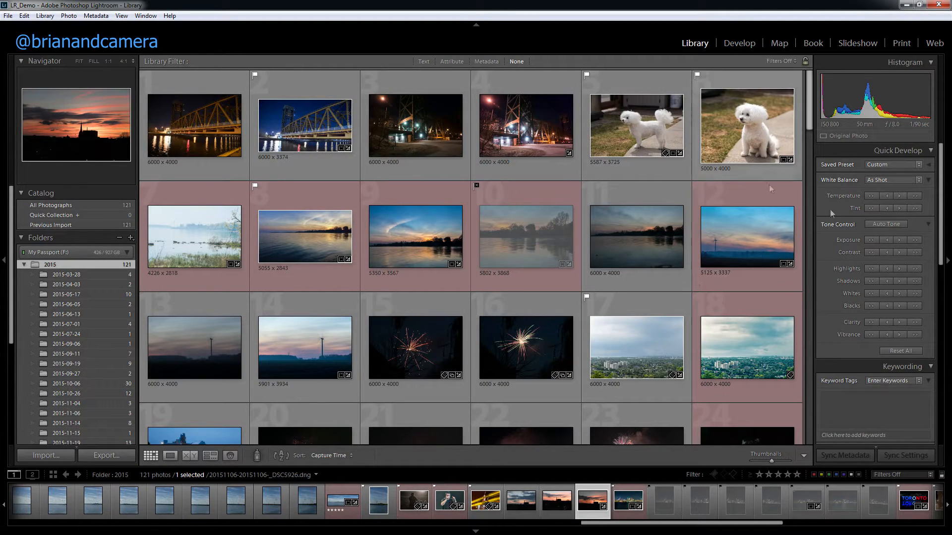
Try one-stop exposure changes and darker shadows on the standing white dog photo, apply Auto Tone, and lower exposure one stop.
click(642, 121)
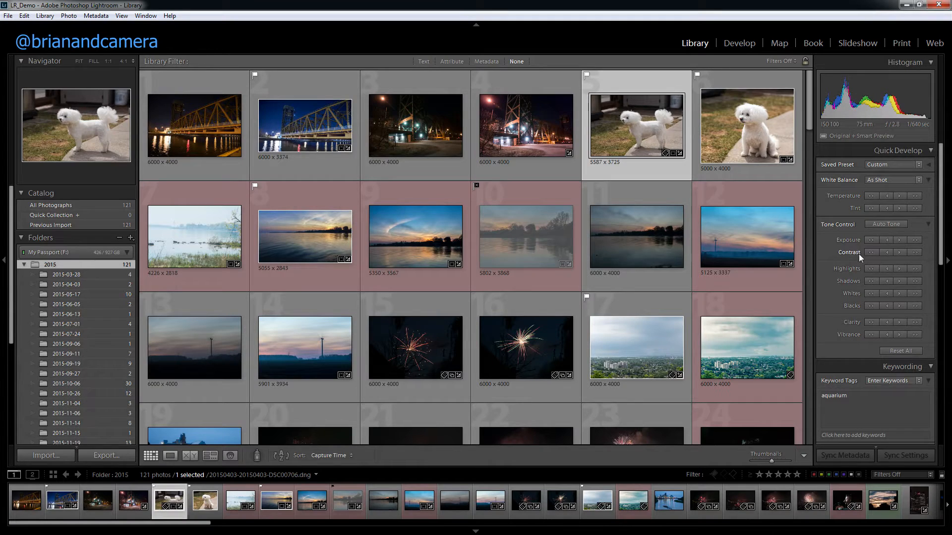
click(870, 240)
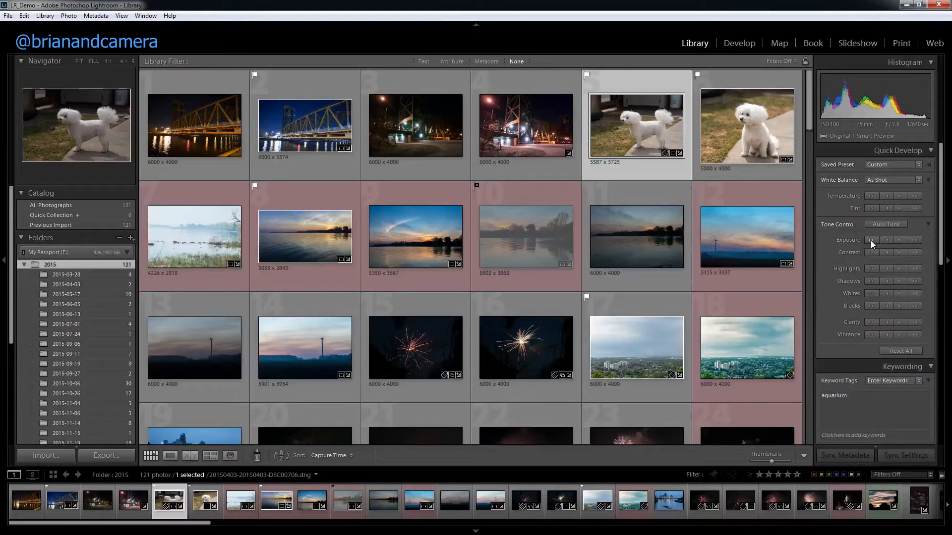
click(914, 242)
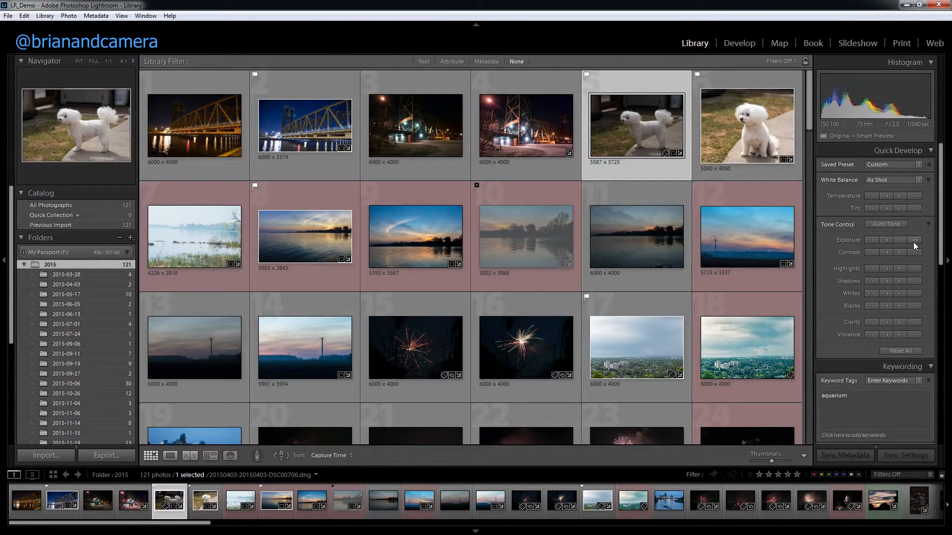
click(872, 283)
click(873, 283)
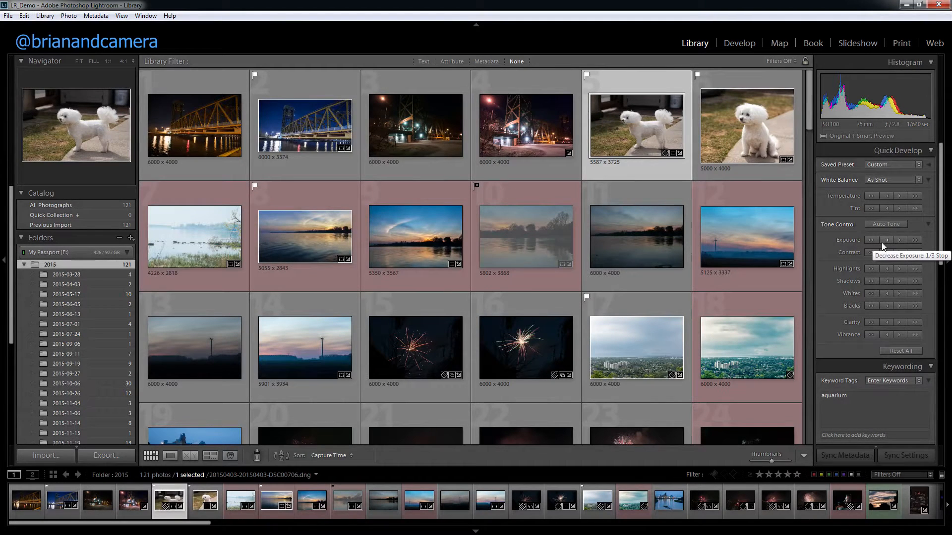
click(881, 222)
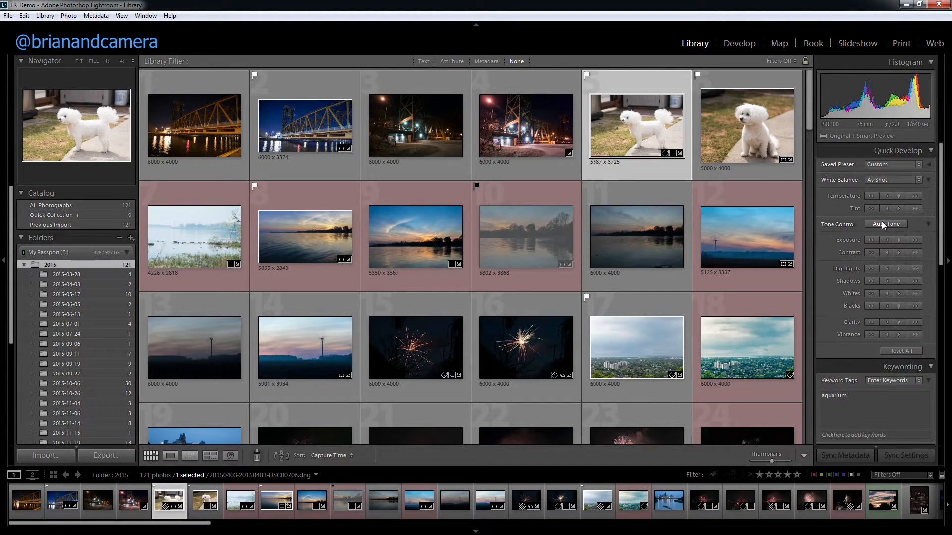
click(873, 239)
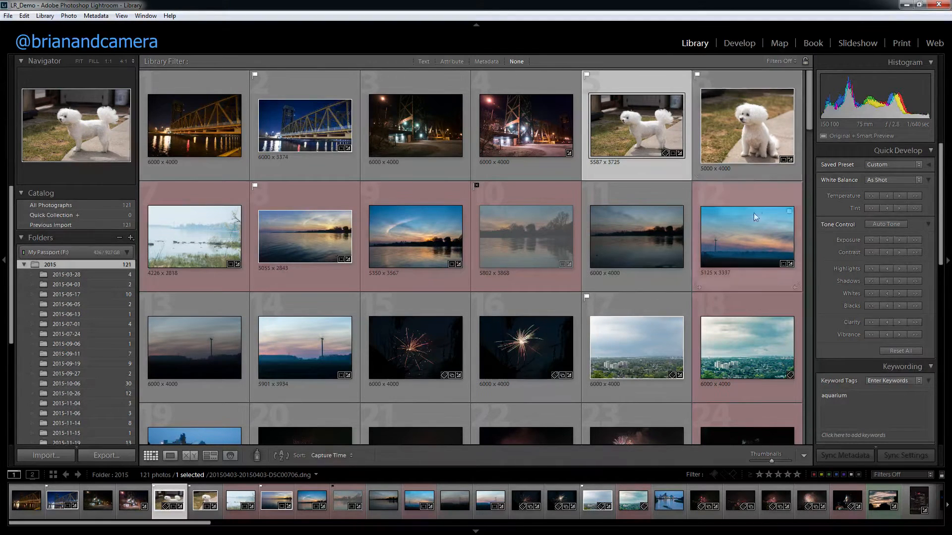
Reveal the Toronto sign photo's file in its folder in Windows Explorer.
drag(812, 116, 813, 177)
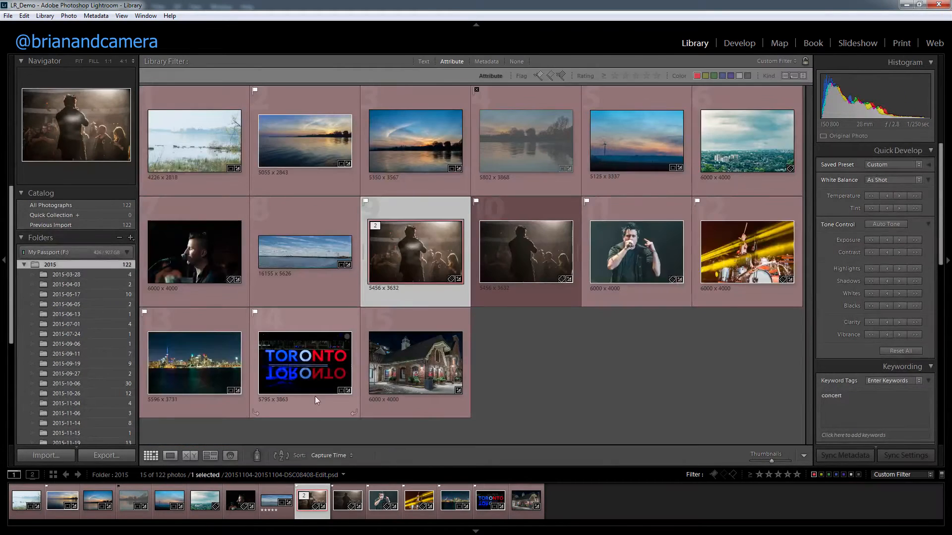
right_click(290, 358)
click(295, 376)
right_click(293, 361)
click(355, 96)
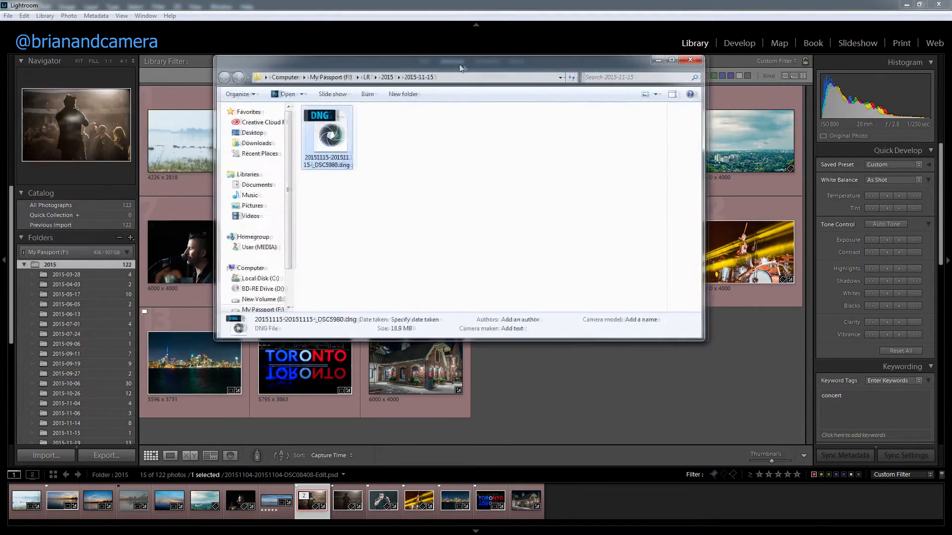
Turn off the red label filter and select the nine consecutive vertical waterfront photos, numbers 75 to 83, in the 2015 folder.
key(ctrl+l)
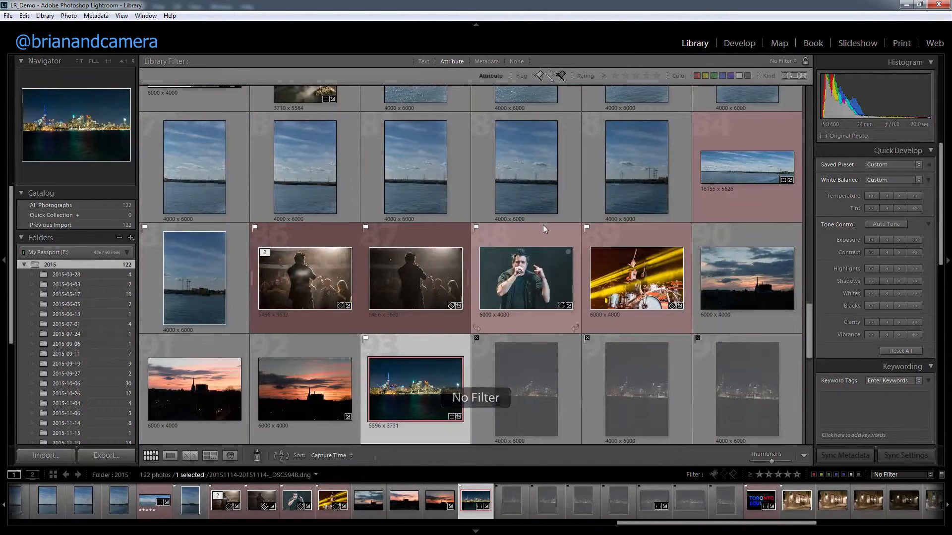
scroll(543, 224, up, 2)
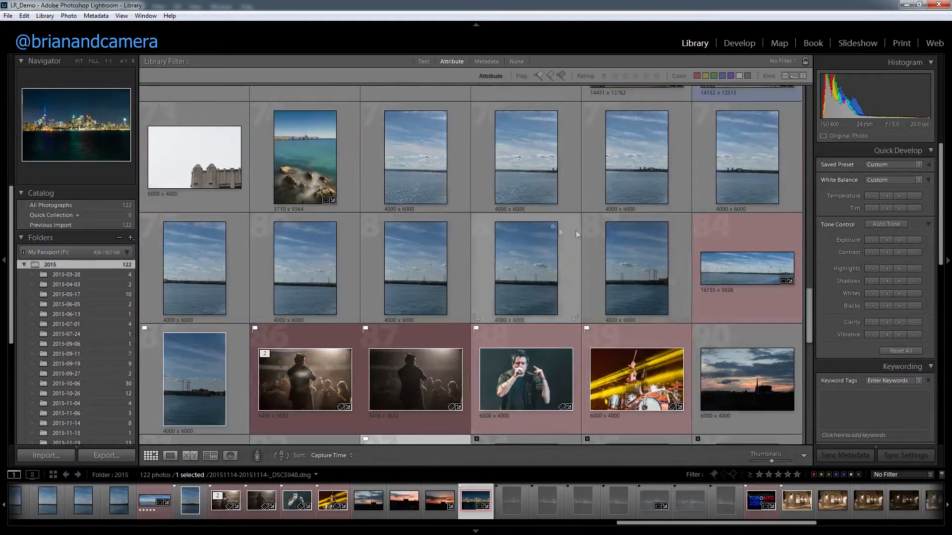
click(410, 169)
shift+click(642, 266)
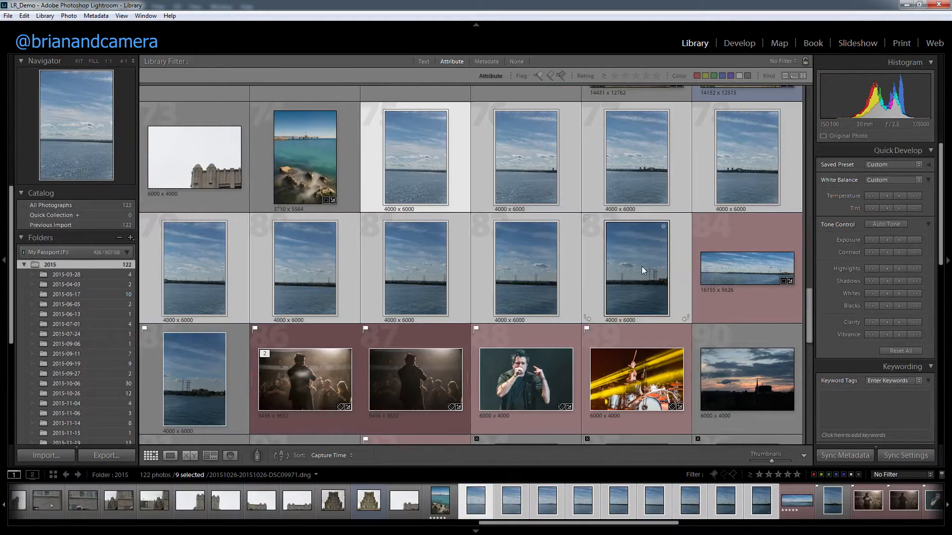
Preview a panorama merge of the nine selected waterfront photos and compare it with Auto Crop off and on.
right_click(625, 263)
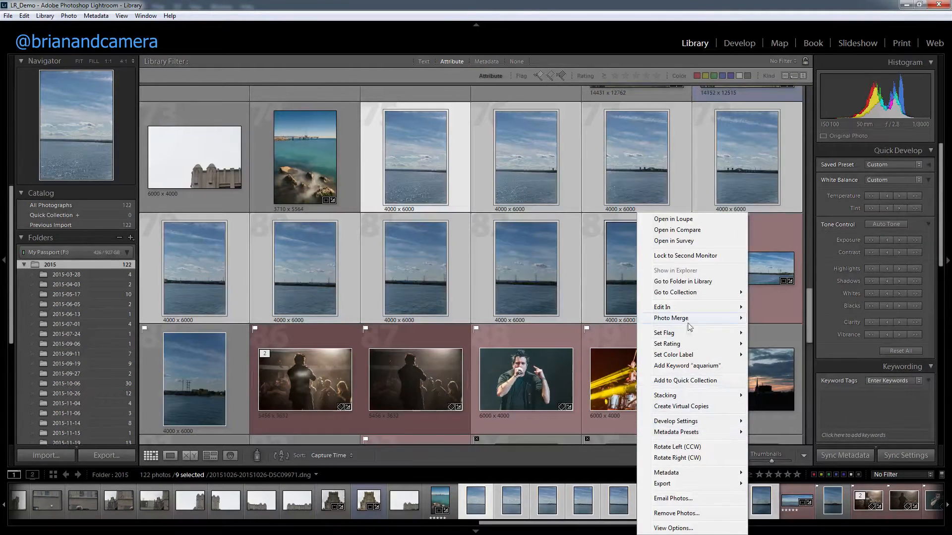
mouse_move(689, 321)
click(601, 329)
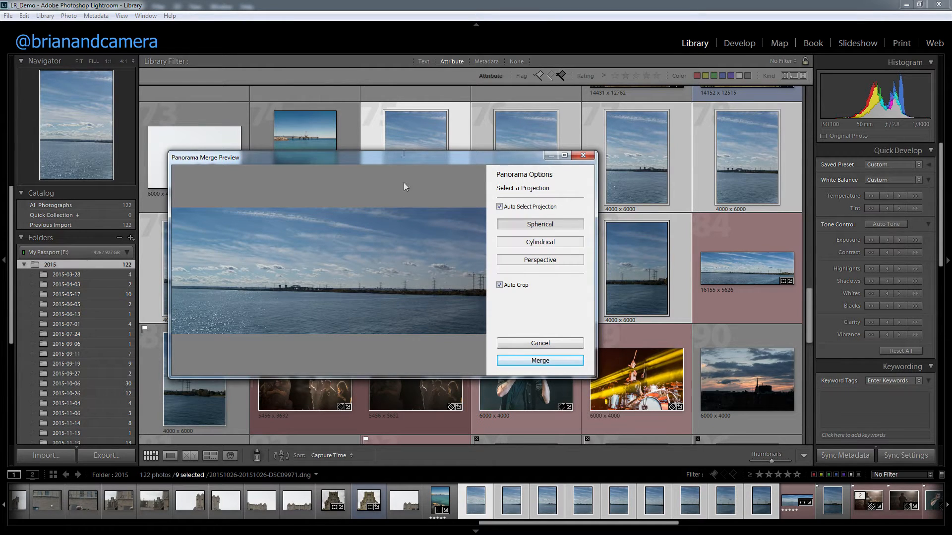
click(500, 285)
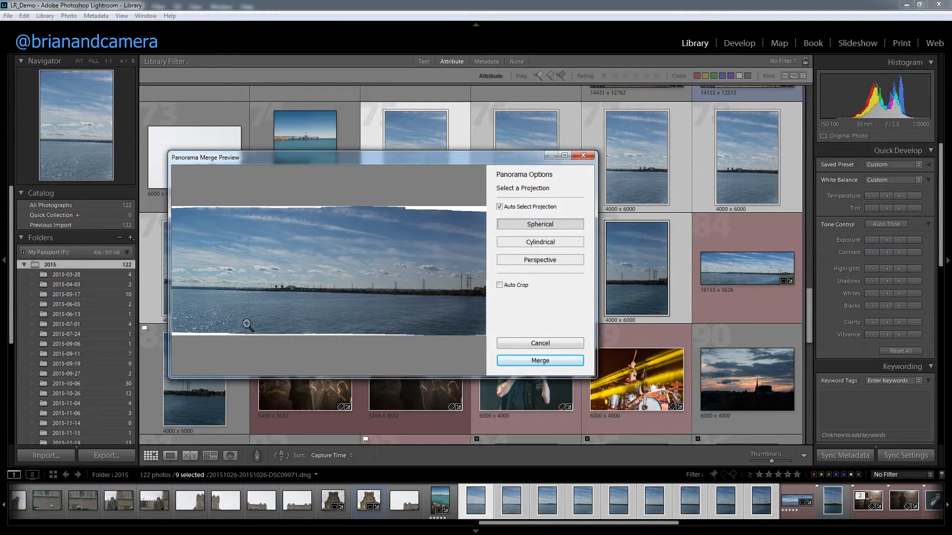
click(499, 286)
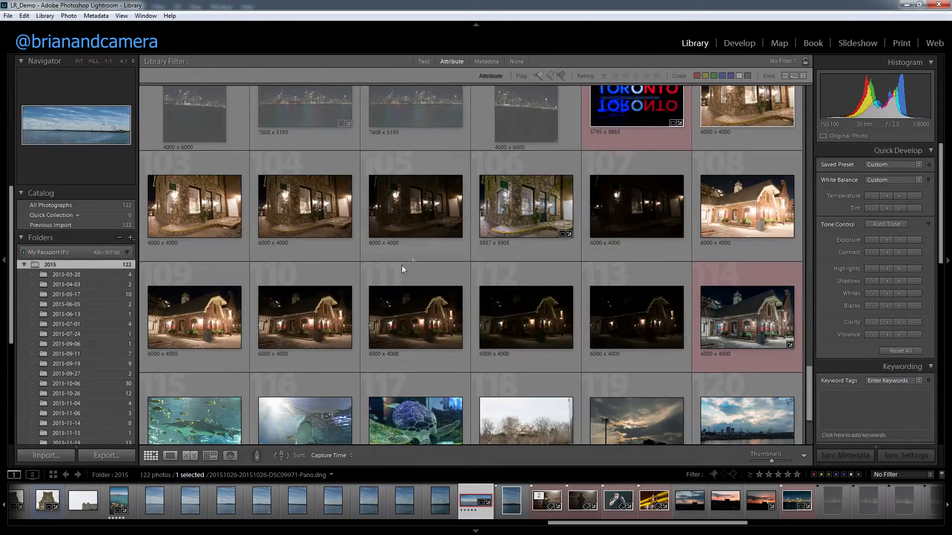
Select the two neighbouring exposures of the stone building, photos 103 and 104, and compare them in Survey view.
click(304, 224)
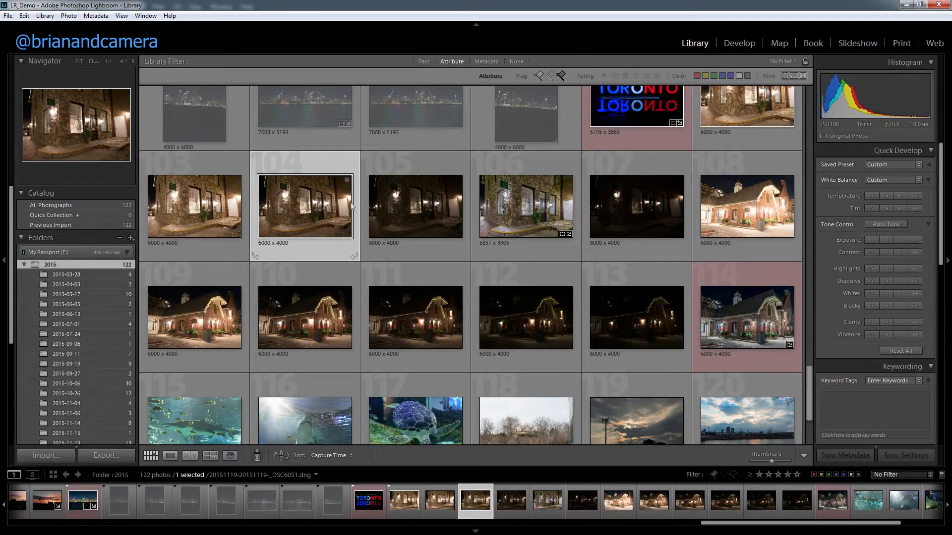
shift+click(507, 206)
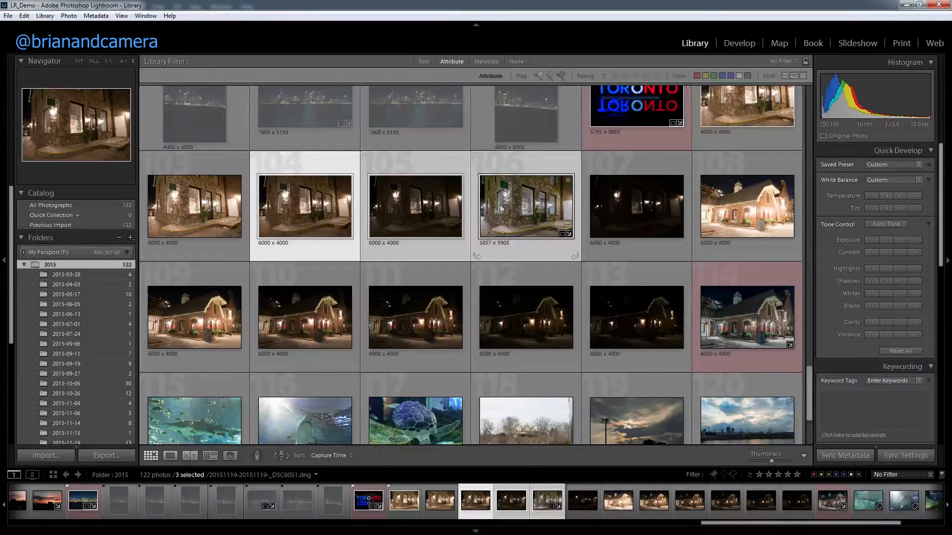
shift+click(213, 222)
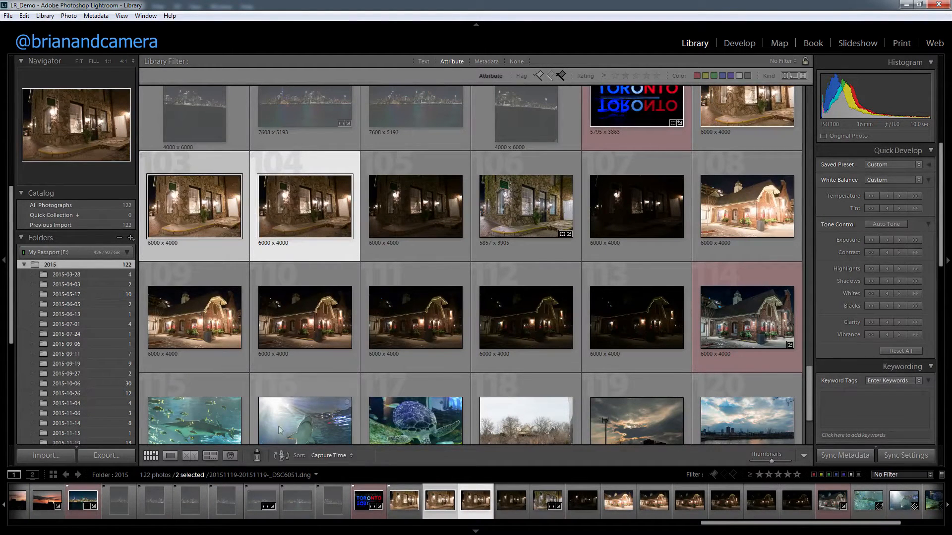
click(210, 455)
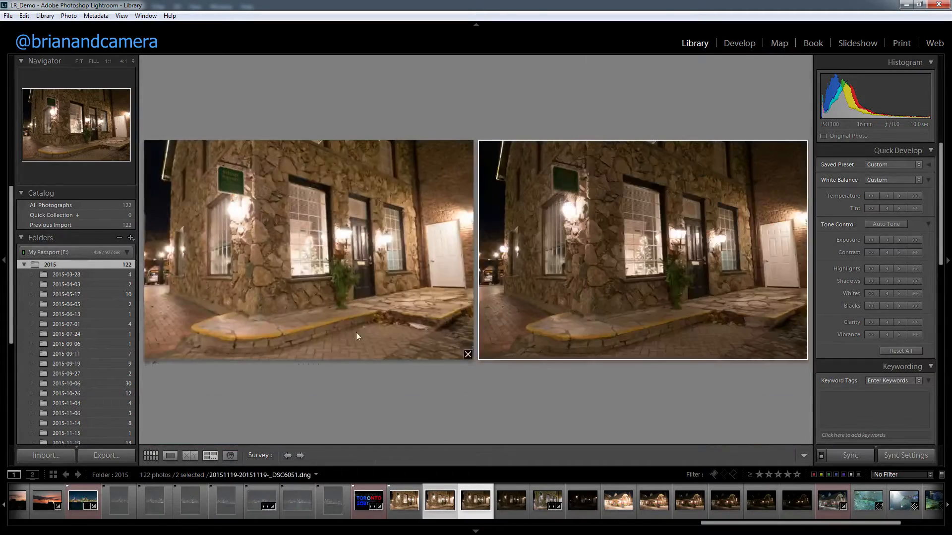
Survey the four consecutive stone building exposures and remove the first one from the comparison.
ctrl+click(392, 502)
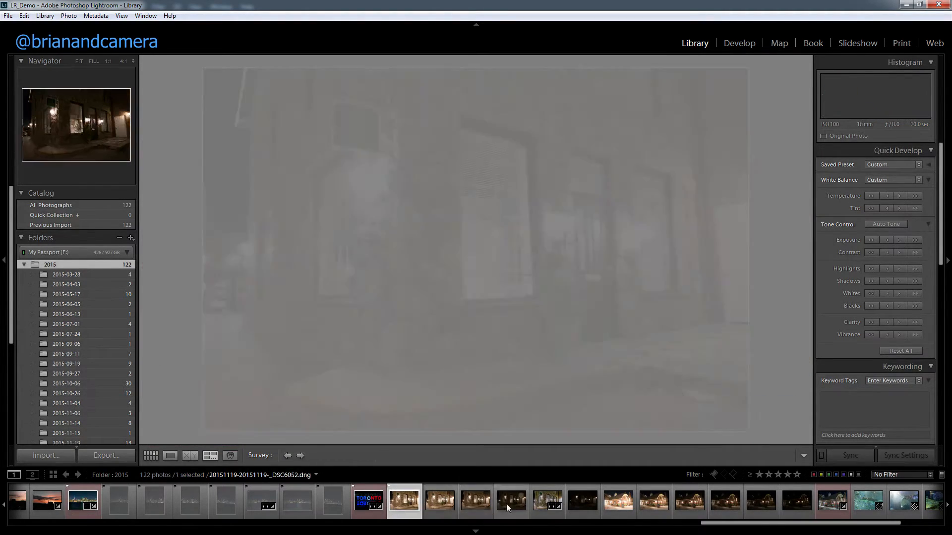
shift+click(507, 505)
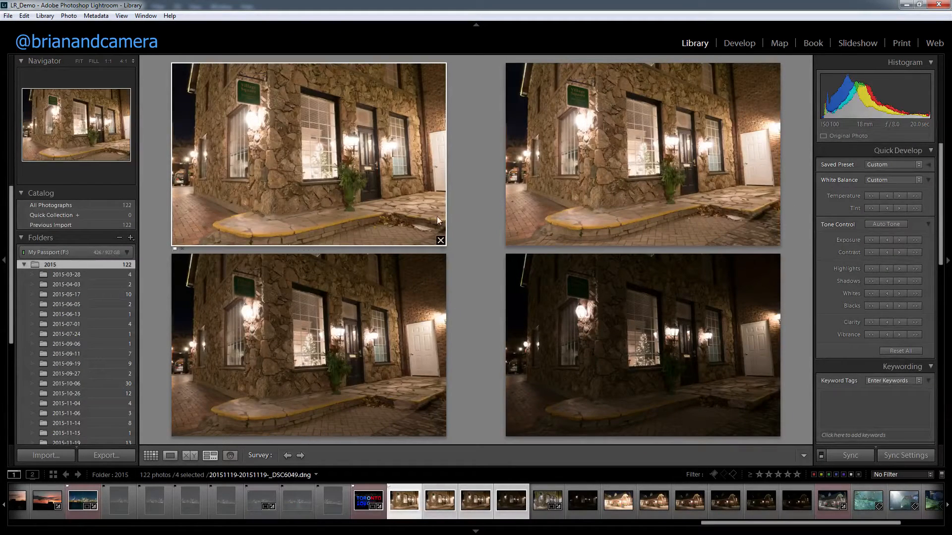
click(440, 240)
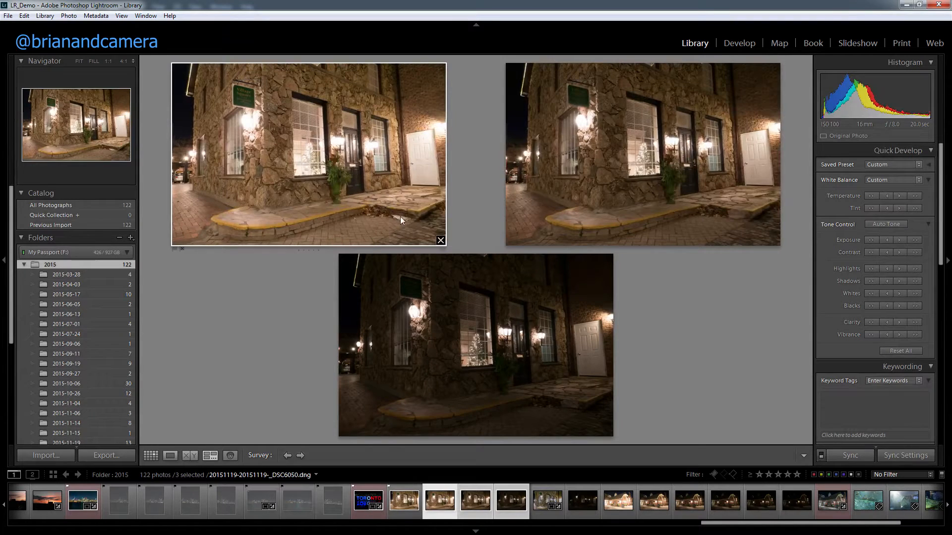
Merge the three surveyed stone building exposures to HDR with Auto Align, Auto Tone and High deghosting, after checking the preview without Auto Tone.
right_click(435, 490)
mouse_move(476, 283)
click(400, 280)
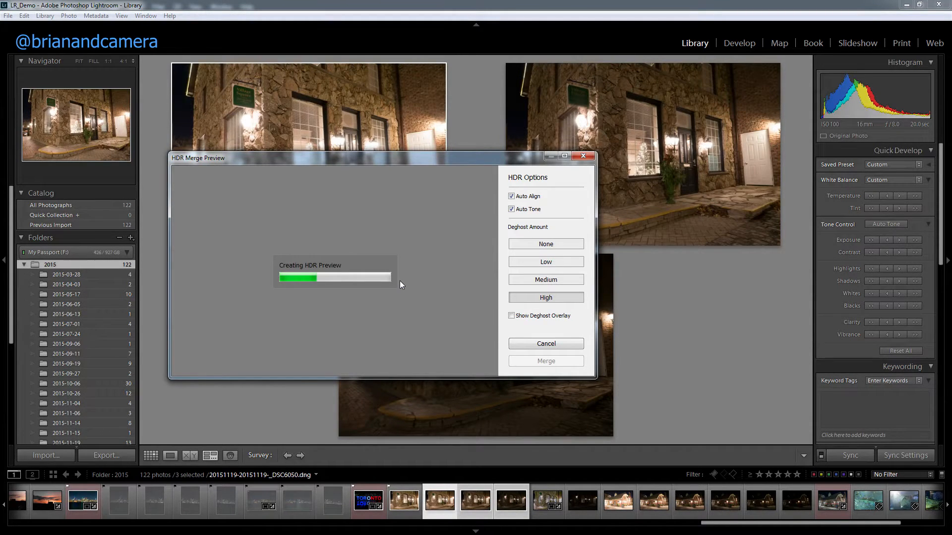
click(524, 210)
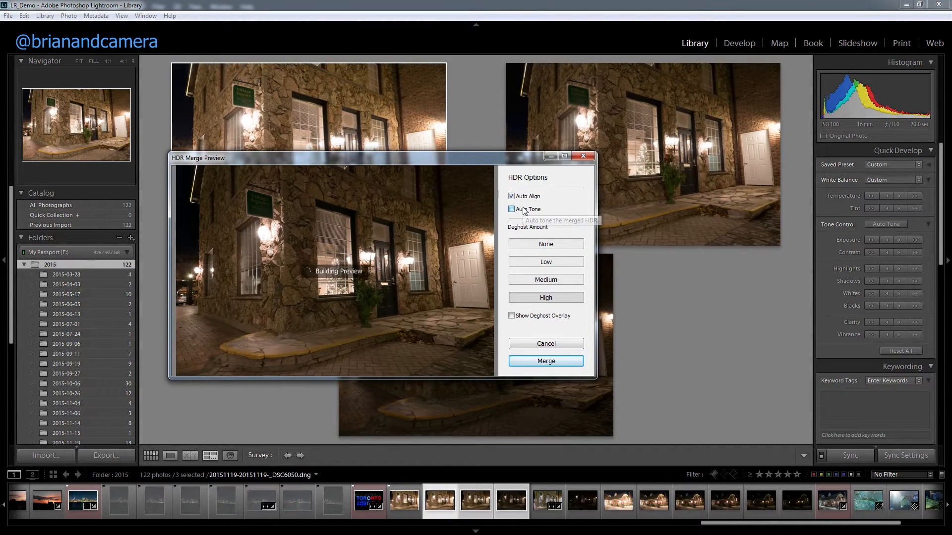
click(524, 210)
click(538, 361)
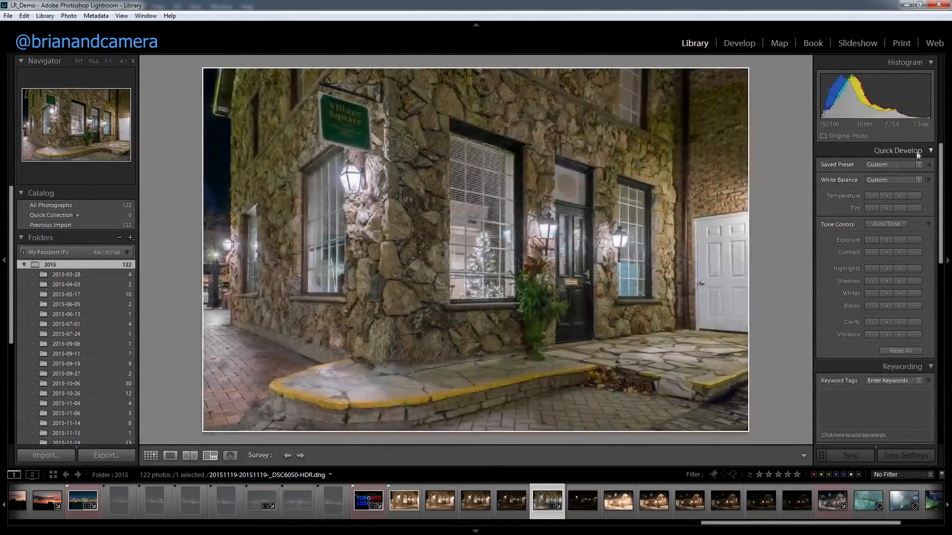
Open the stone building HDR photo in the Develop module and show its basic Lens Corrections settings.
click(751, 39)
drag(940, 328, 936, 365)
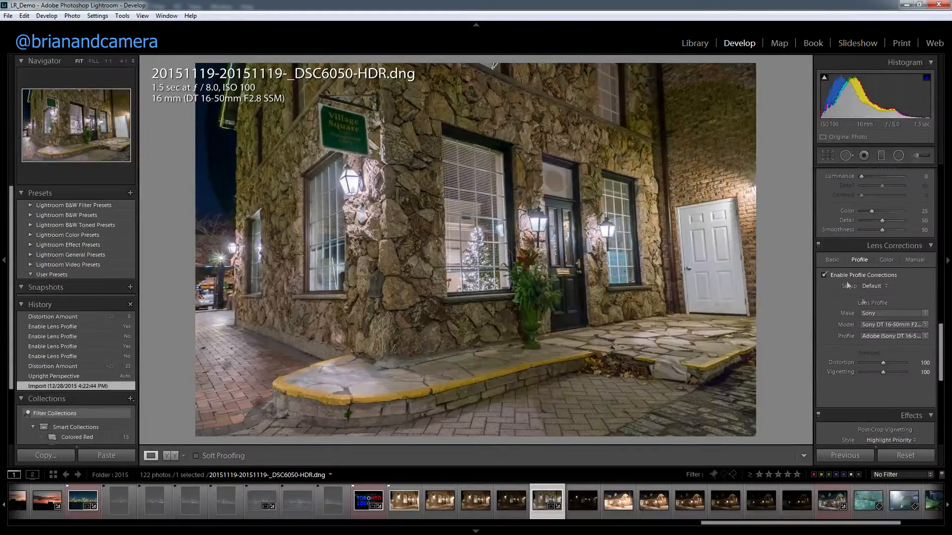
click(832, 260)
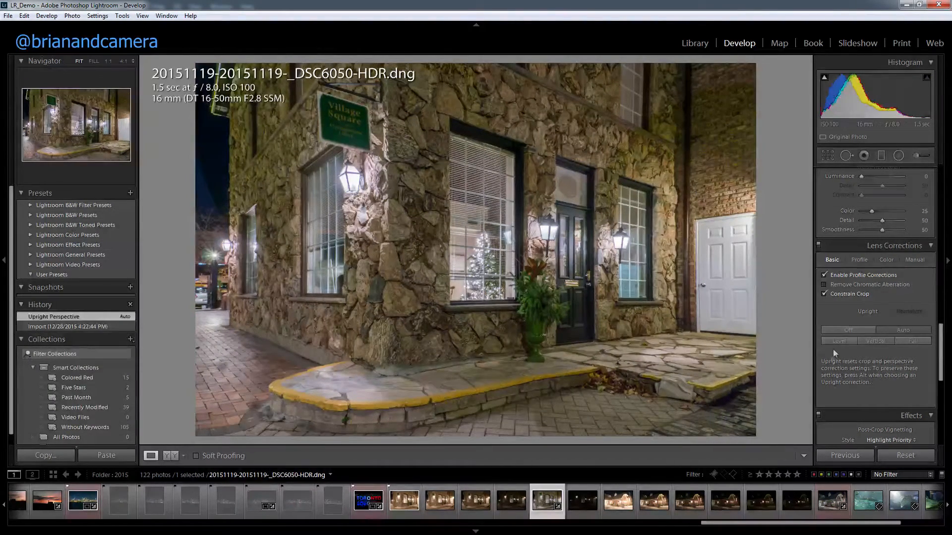
Try the Vertical, Level and Full Upright corrections on the HDR photo, and set Upright to Auto.
click(869, 342)
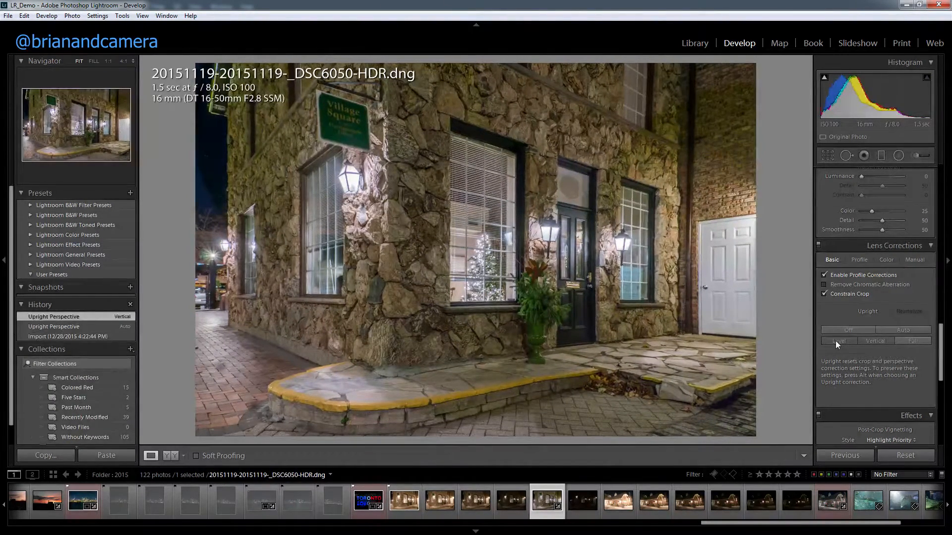
click(835, 341)
click(909, 343)
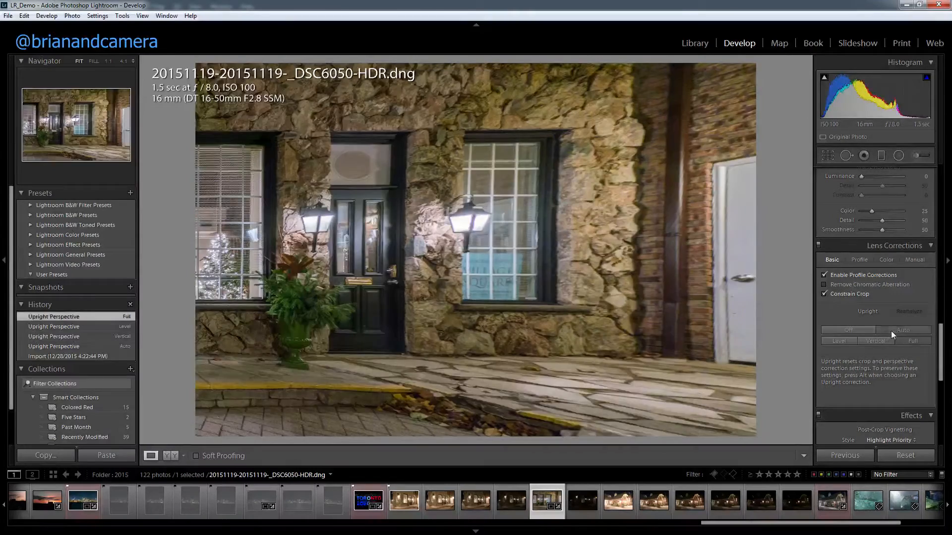
click(890, 331)
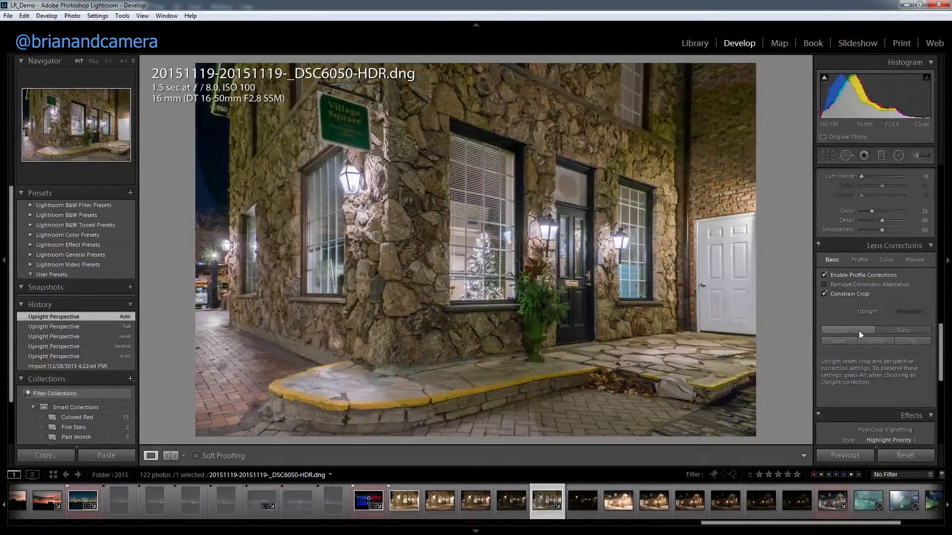
Set the manual lens corrections to Distortion +11, Vertical +5, Scale 73 and Aspect -16, and raise the lens vignetting amount.
click(914, 259)
drag(883, 286, 903, 304)
drag(899, 307, 878, 332)
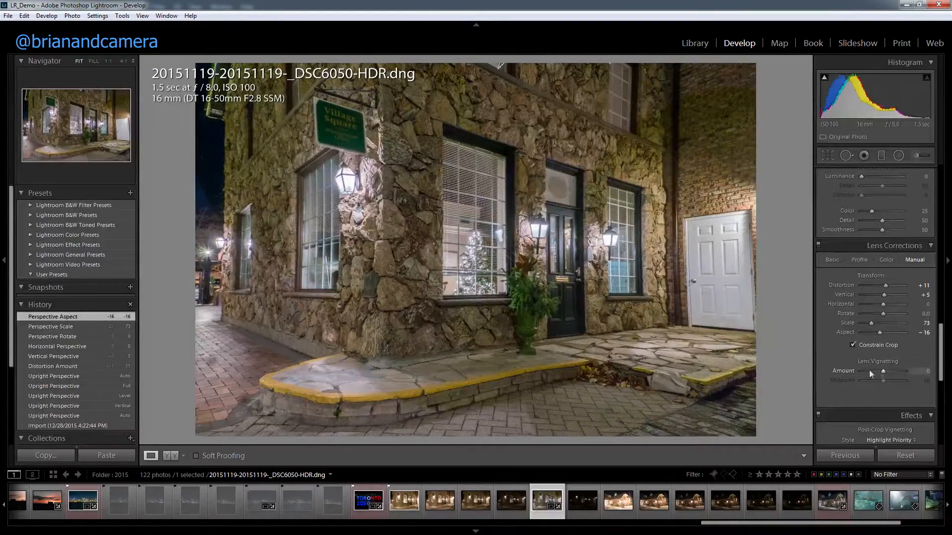
mouse_move(884, 372)
mouse_down()
mouse_move(866, 369)
mouse_move(900, 376)
mouse_up()
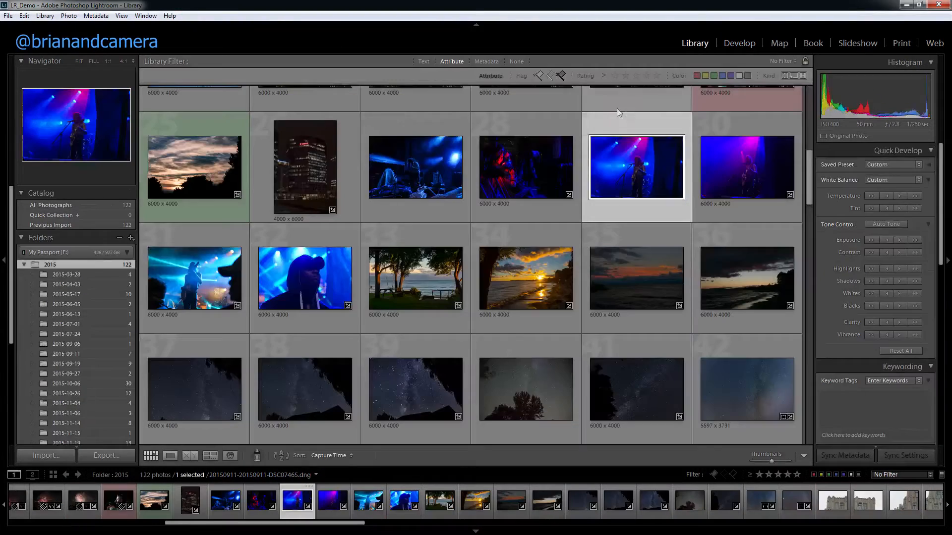
Filter the 2015 folder to flagged photos, clear that flag filter, and show only the rejected photos.
scroll(475, 253, up, 5)
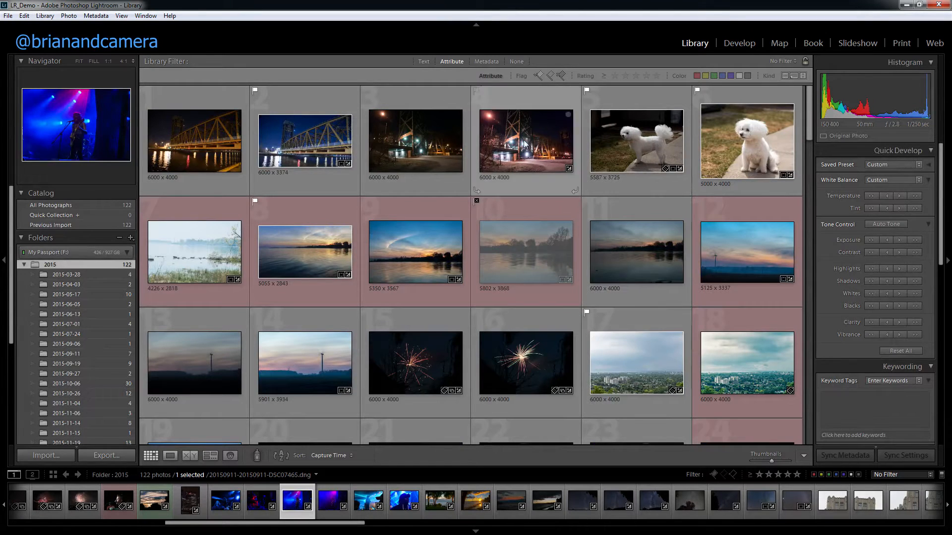
click(537, 75)
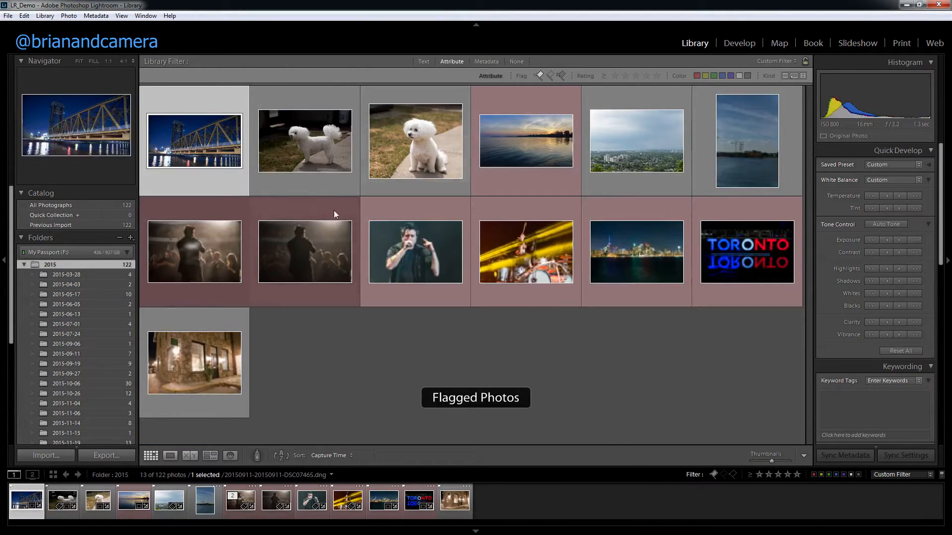
click(540, 76)
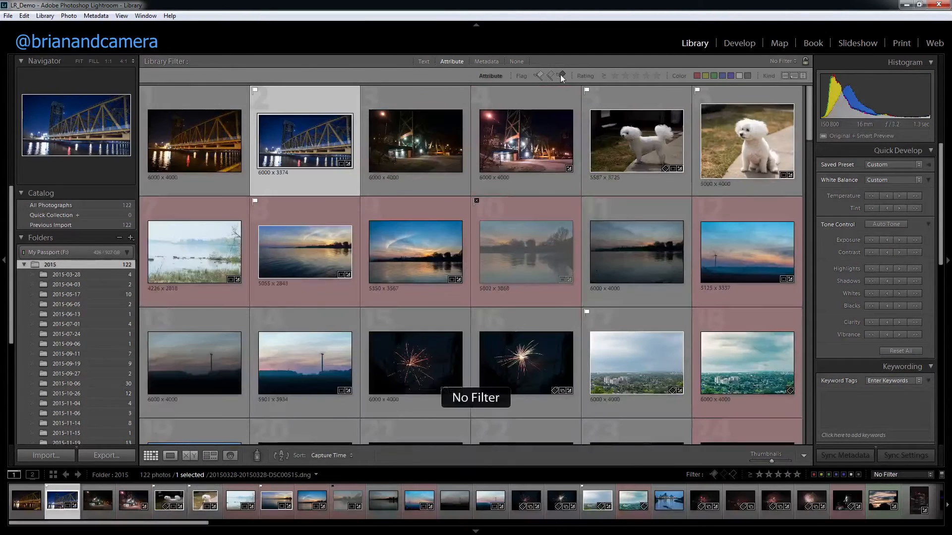
click(561, 75)
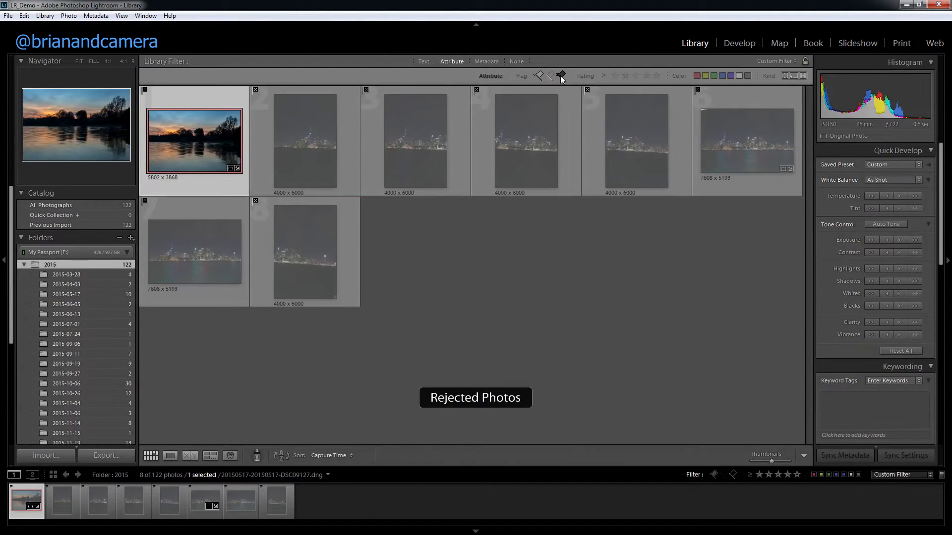
Clear the rejected-photos filter and show the folder's first photo, the yellow-lit night bridge, in Loupe view.
click(561, 75)
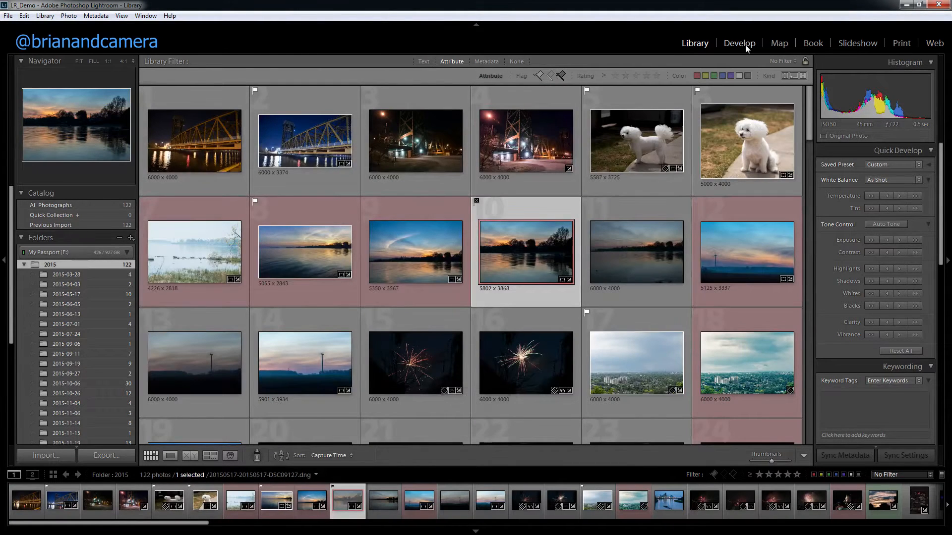
click(745, 44)
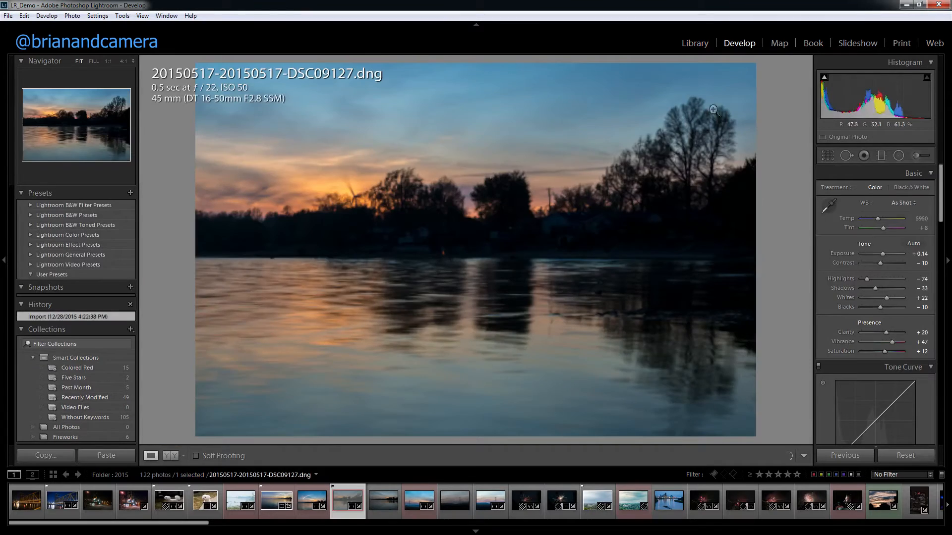
click(693, 43)
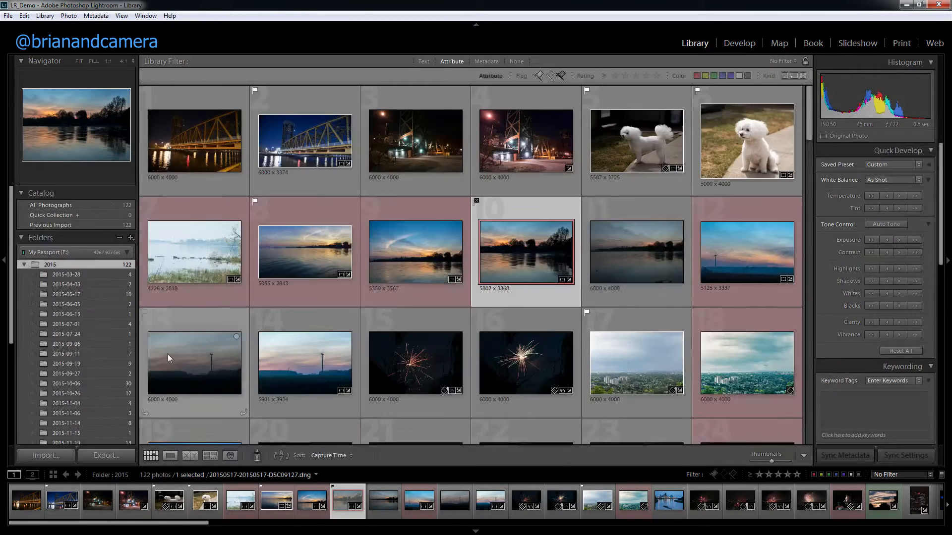
click(170, 455)
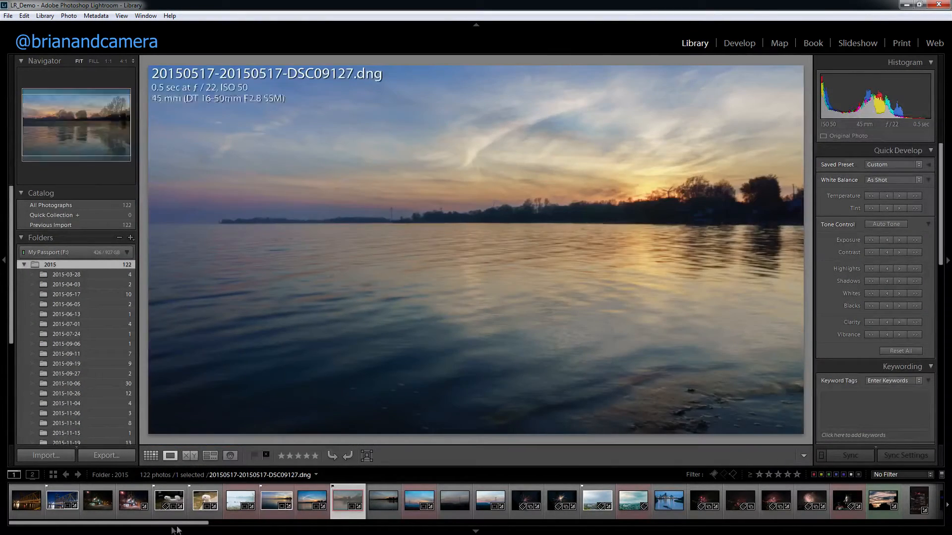
key(Left)
key(Left)
key(Left)
key(Left)
key(Left)
key(Left)
key(Left)
key(Left)
key(Left)
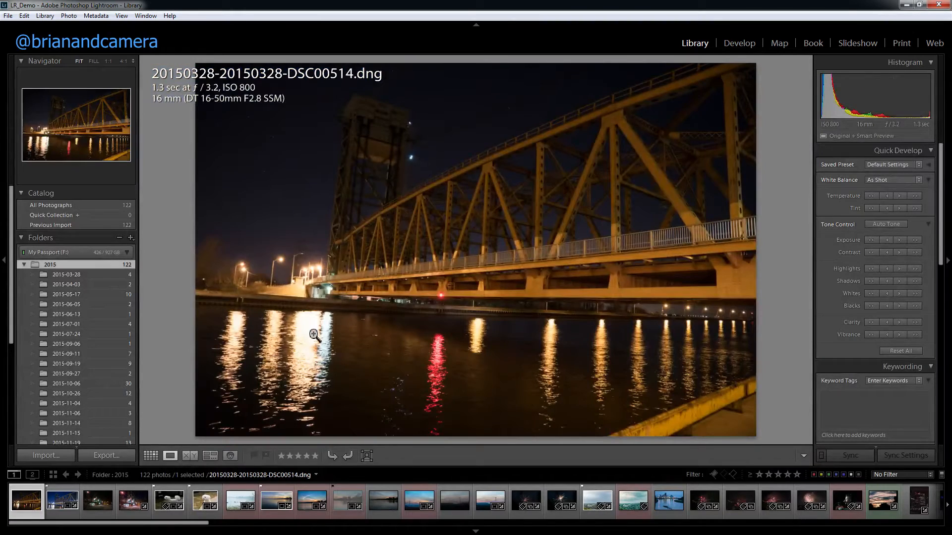
Flag photos 1, 3, 4, 6, 8 and 10 as picks, reject photos 2, 5, 7 and 9, and return to the grid.
key(Right)
key(p)
key(x)
key(Right)
key(Right)
key(p)
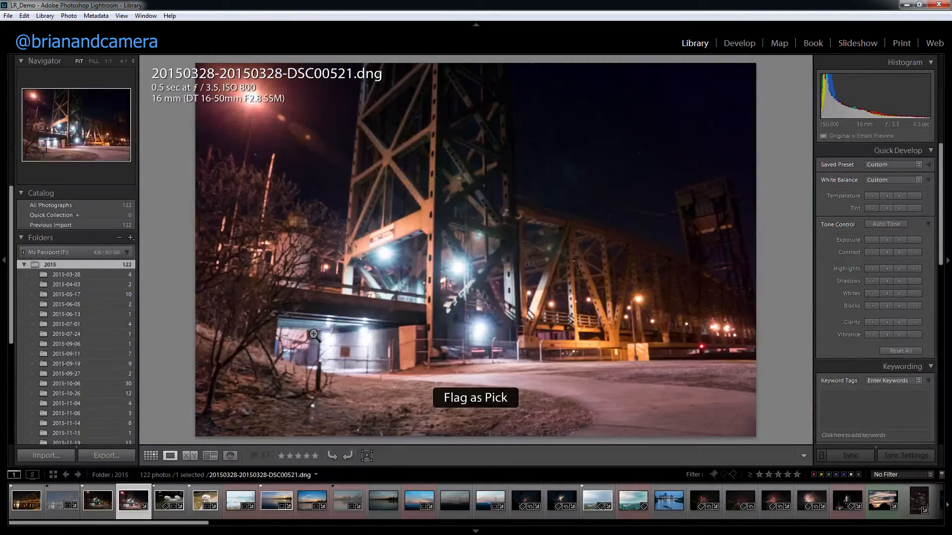
key(p)
key(x)
key(p)
key(x)
key(p)
key(x)
key(p)
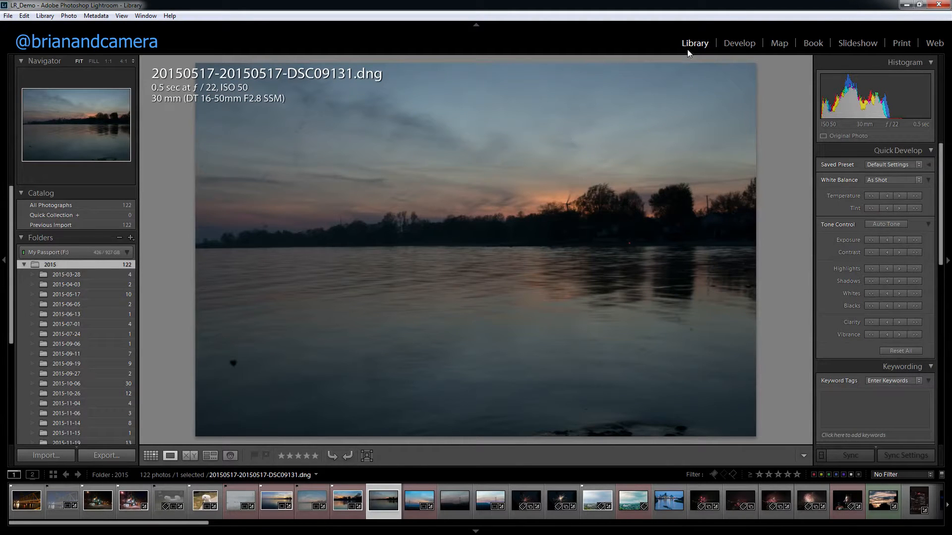
click(149, 456)
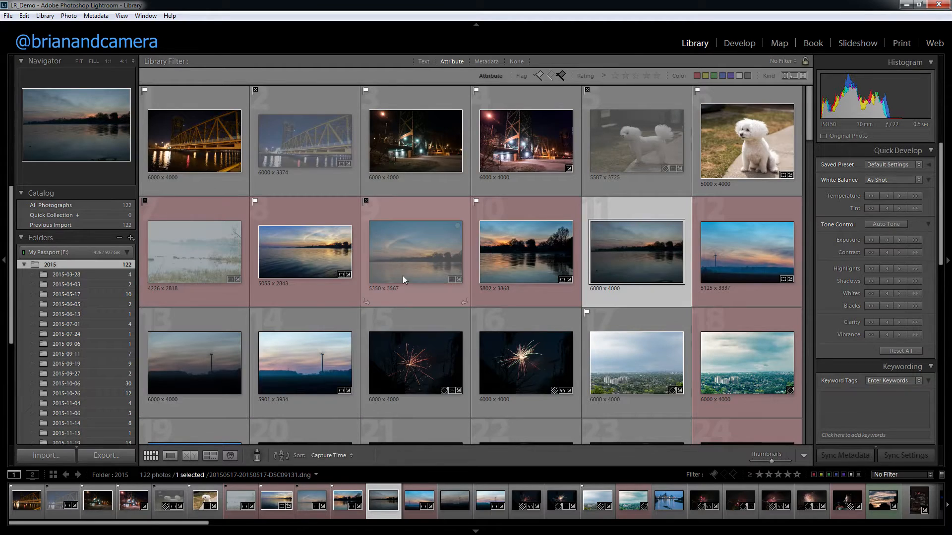
scroll(545, 299, down, 2)
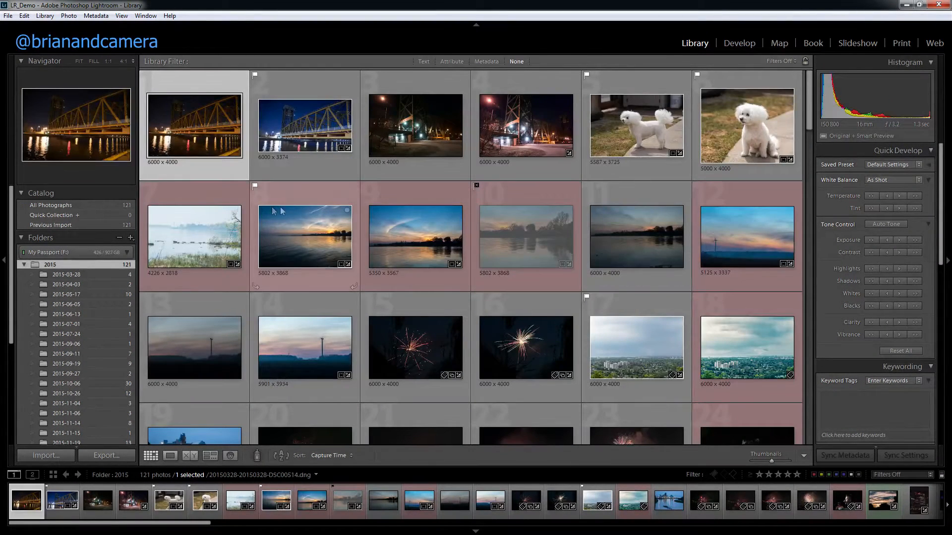
click(305, 236)
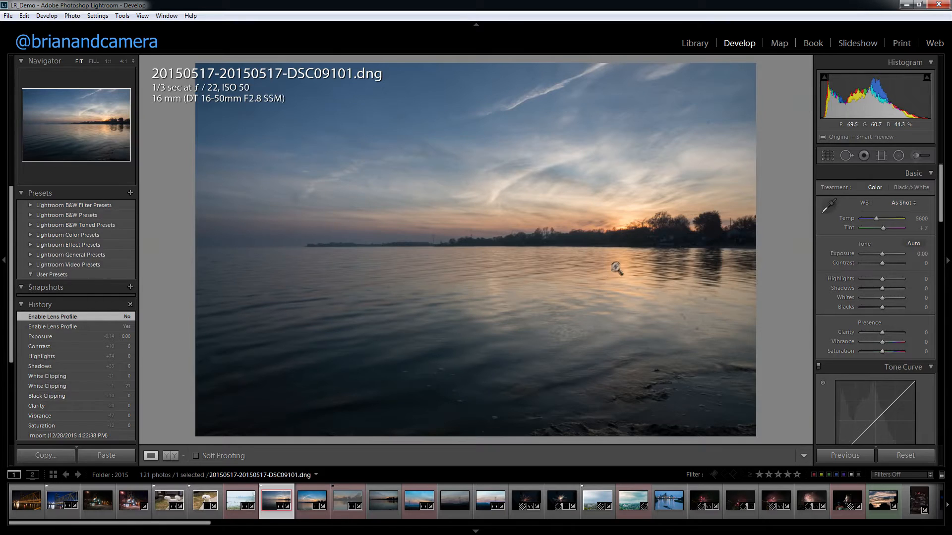
scroll(828, 317, down, 5)
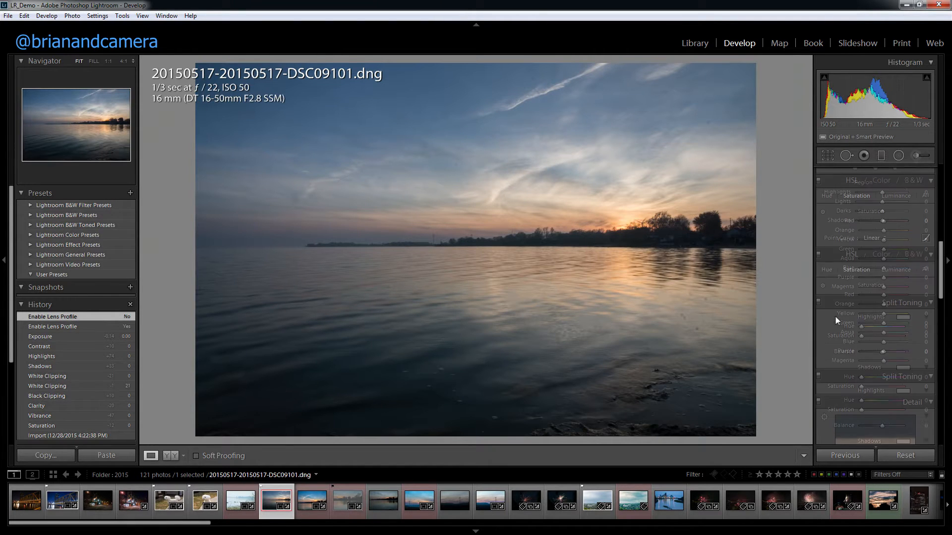
scroll(832, 317, down, 5)
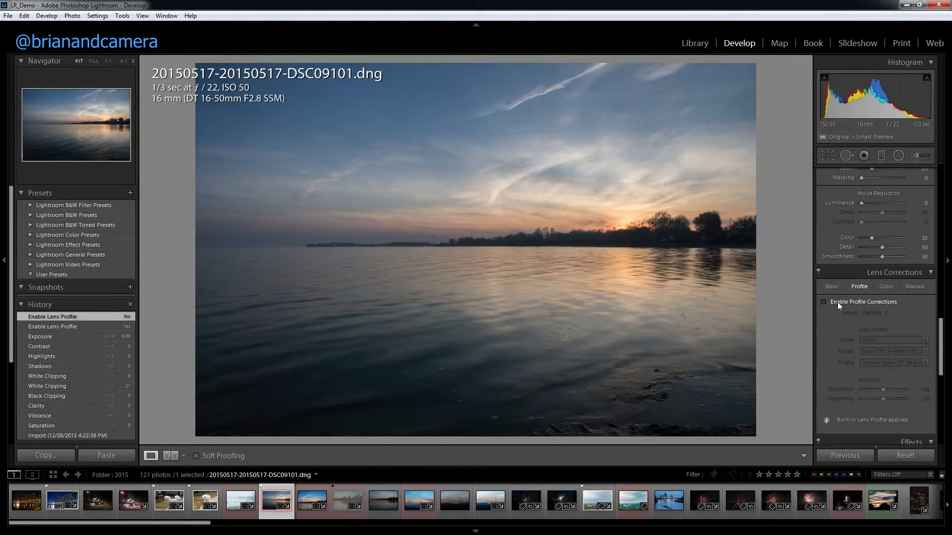
click(837, 304)
click(837, 304)
click(838, 304)
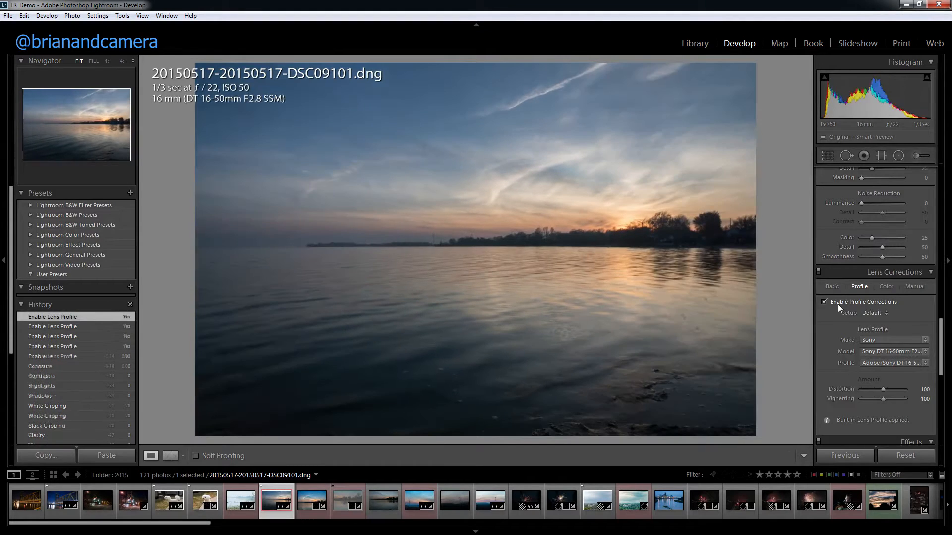
click(838, 304)
click(838, 304)
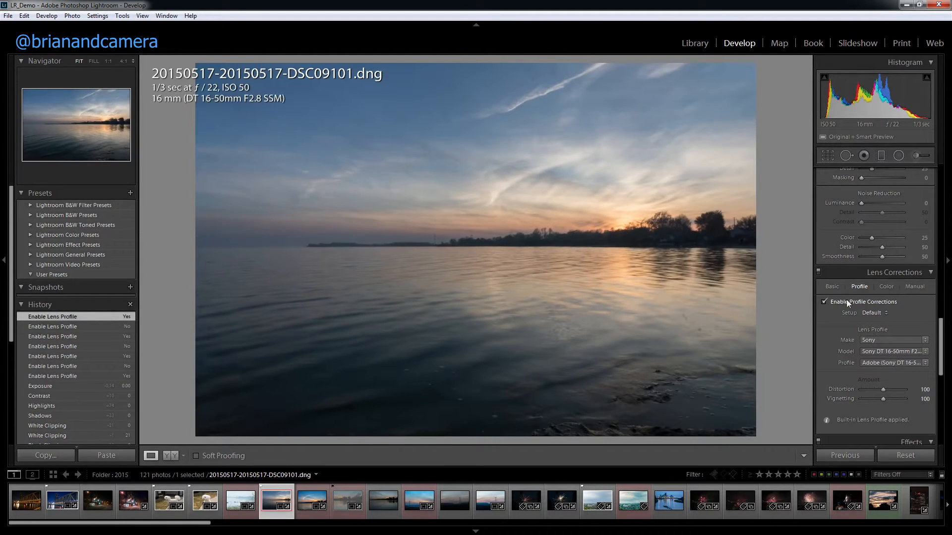
Look through the available lens models and lens makes for the profile correction, keeping the Sony DT 16-50mm lens.
click(898, 351)
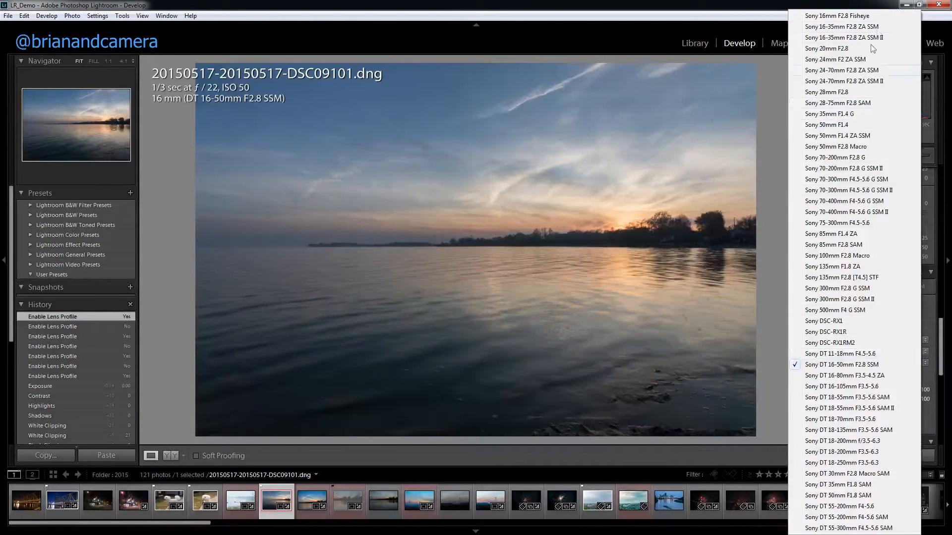
click(772, 413)
click(899, 340)
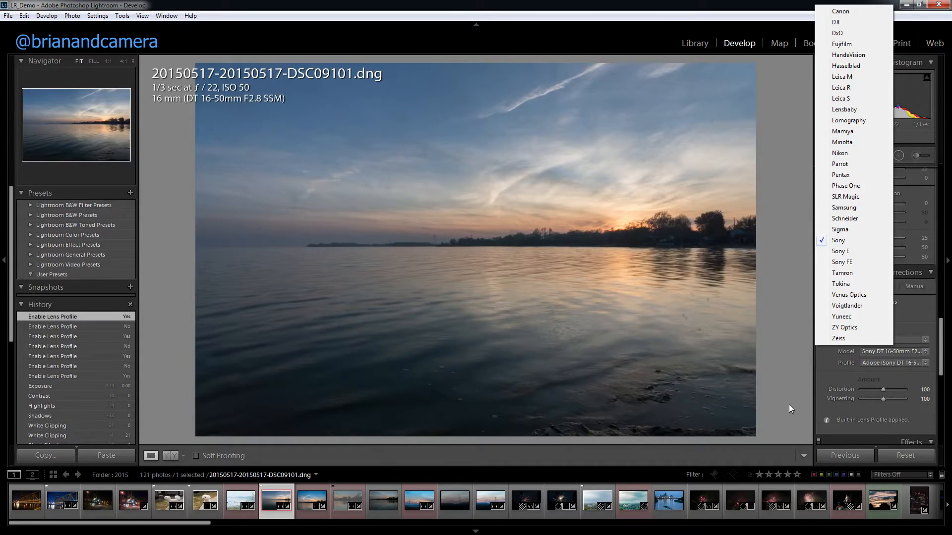
click(798, 394)
Try the Camera Standard calibration profile on the sunset photo, and set the profile to Camera Landscape.
scroll(932, 380, down, 8)
scroll(931, 380, down, 3)
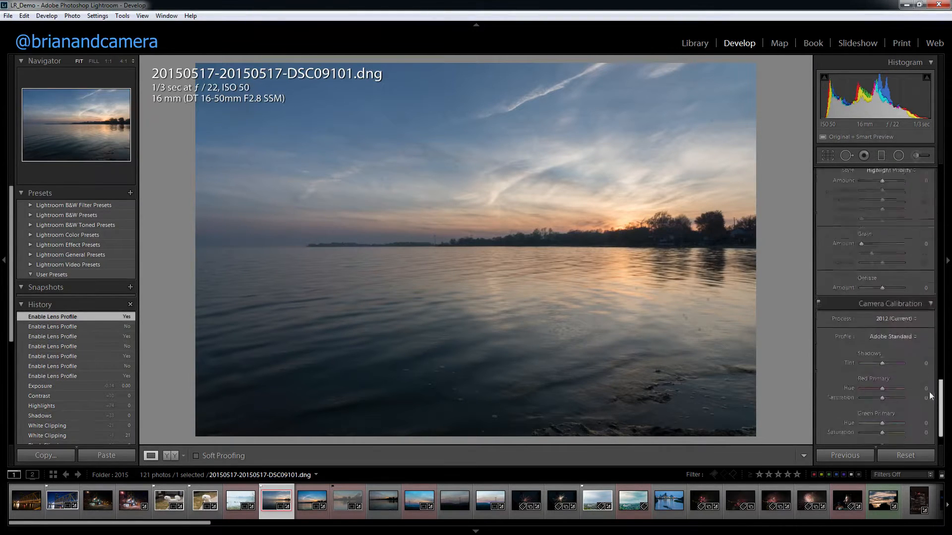
click(903, 305)
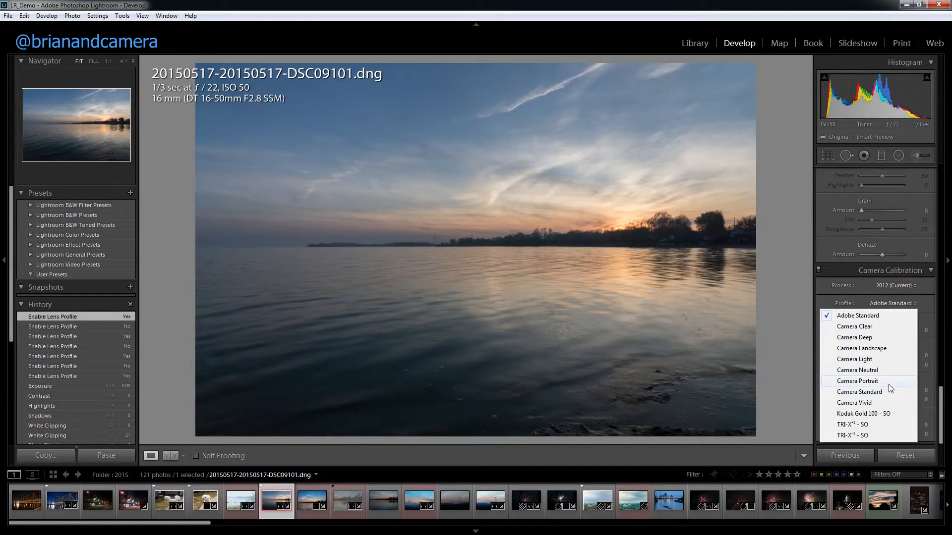
click(866, 392)
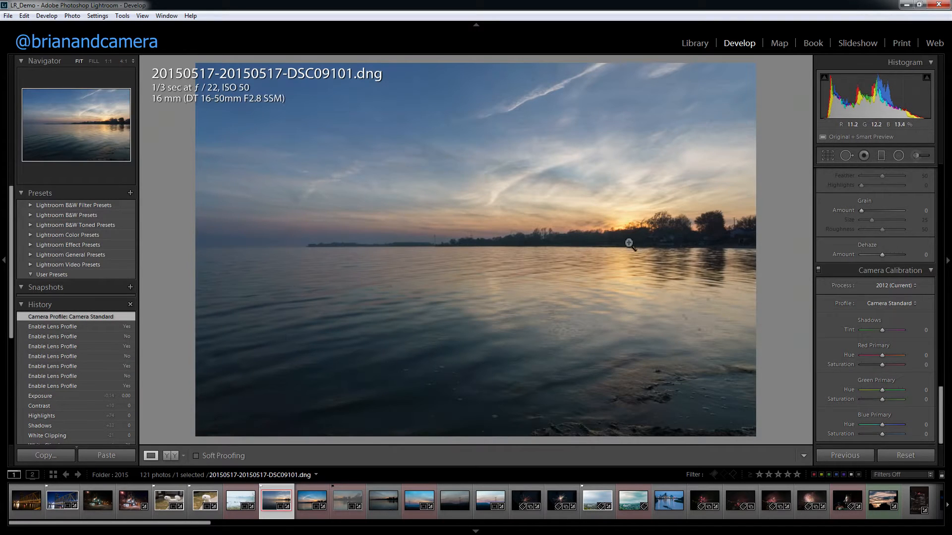
click(890, 304)
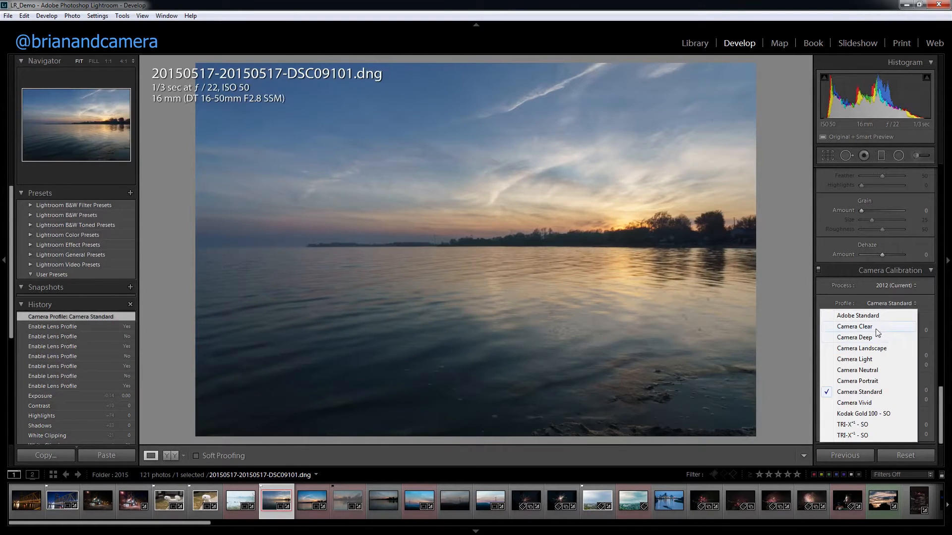
click(879, 348)
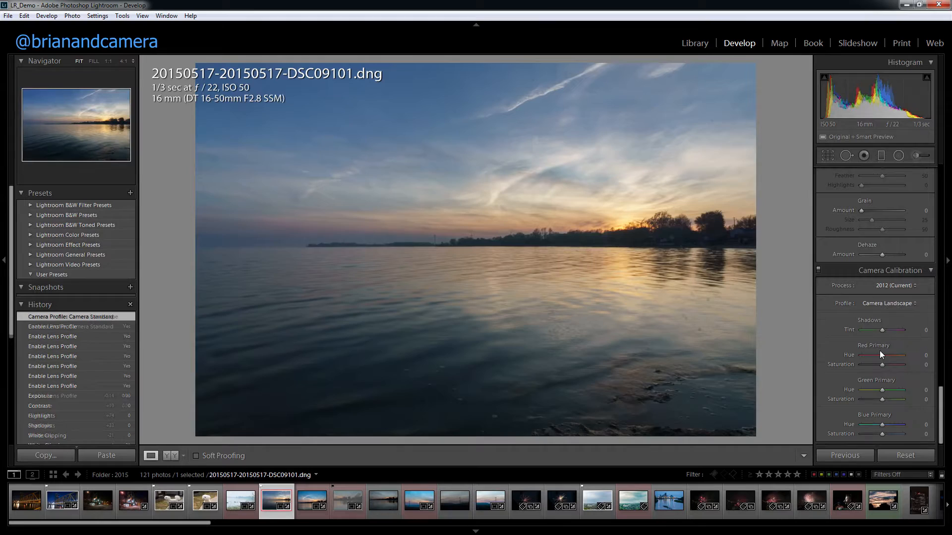
Adjust the sunset photo's basic tone and presence settings, including Highlights -62, Clarity +12 and Saturation +31, leaving Exposure at 0.00.
drag(939, 414, 940, 191)
drag(887, 262, 877, 263)
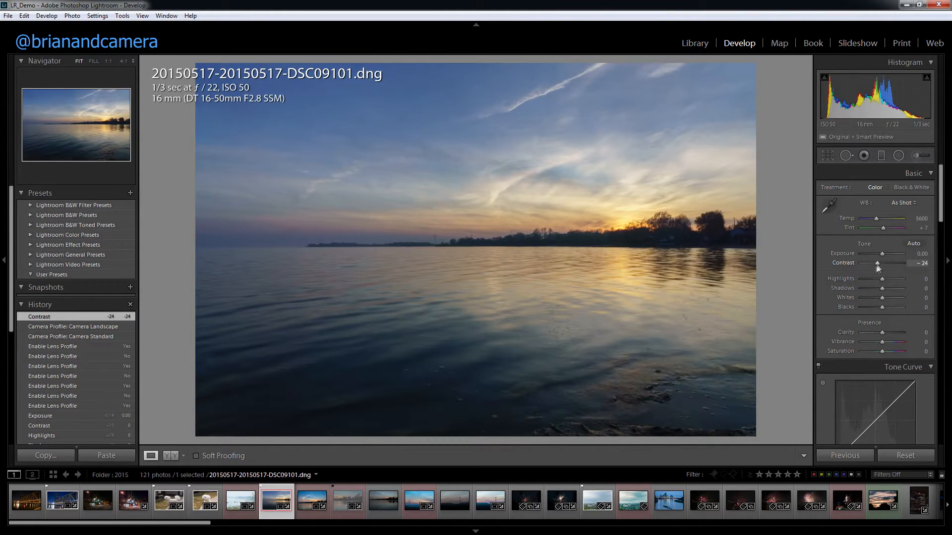
drag(883, 254, 888, 354)
double_click(888, 253)
Set the HSL saturation to Yellow -36 and Orange -27, and the Orange hue to -7.
scroll(822, 302, down, 10)
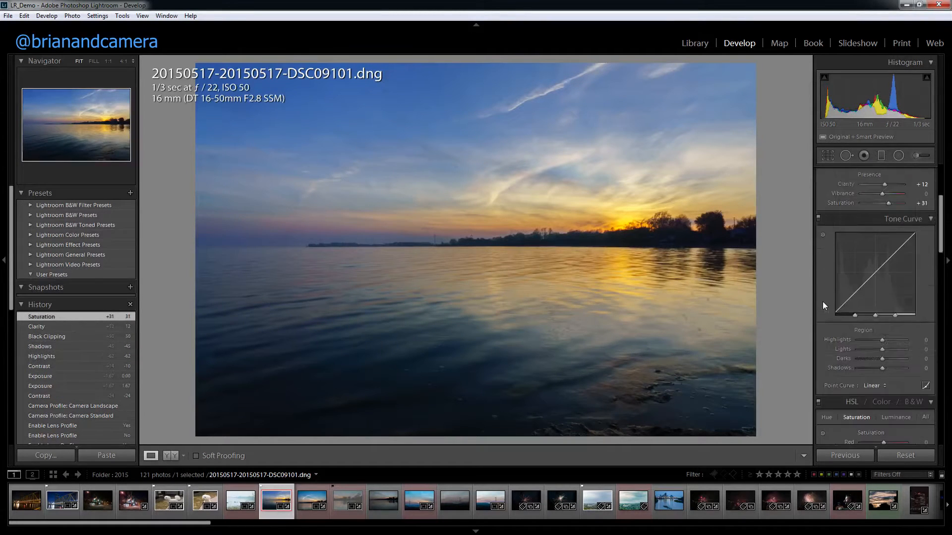
scroll(822, 301, up, 4)
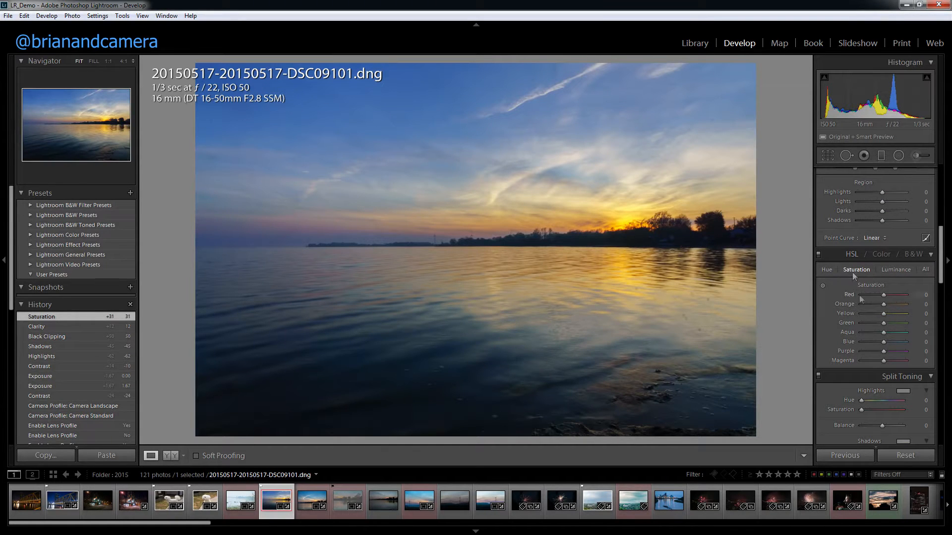
drag(872, 318, 871, 305)
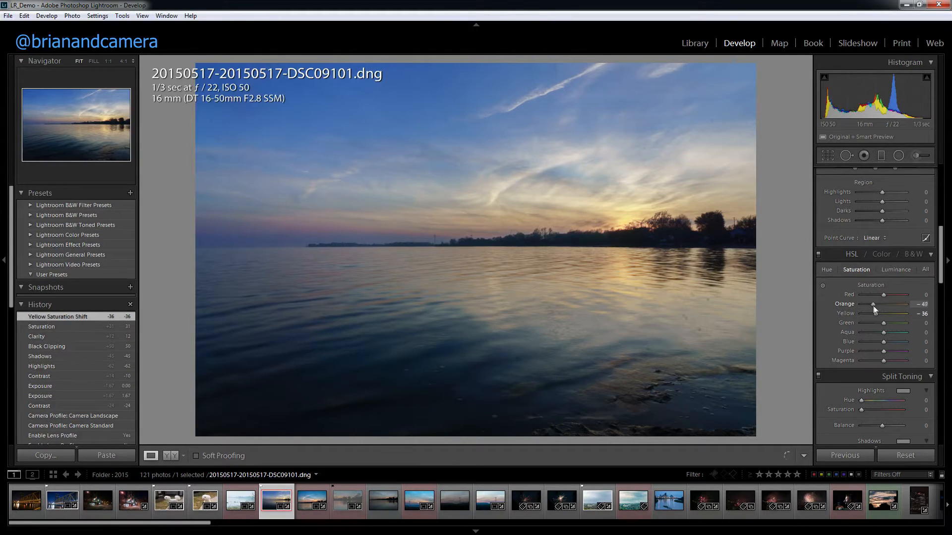
drag(878, 308, 878, 307)
click(827, 269)
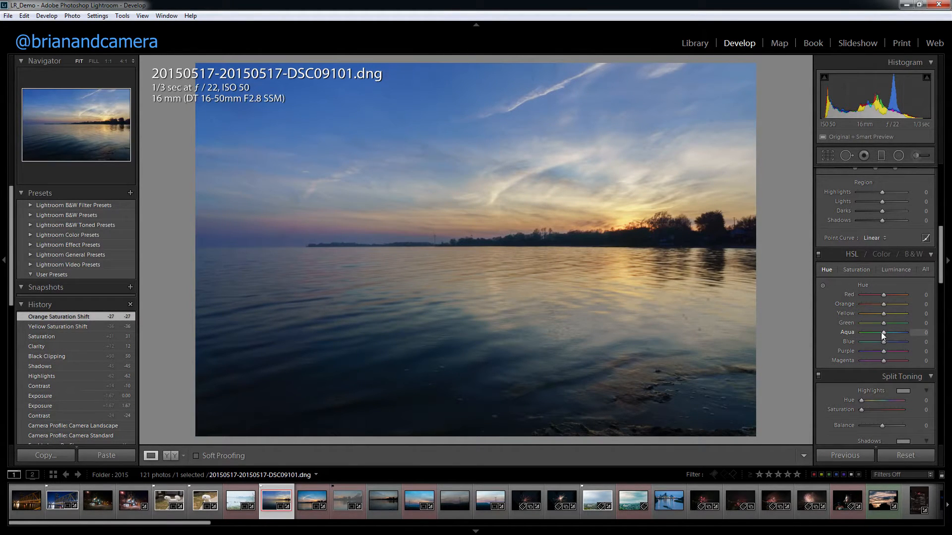
mouse_move(885, 306)
mouse_down()
mouse_move(855, 306)
mouse_move(882, 309)
mouse_up()
Try shifting the sky's hue to Blue +11 and Purple +4 with the targeted adjustment tool, and reset both values.
click(823, 286)
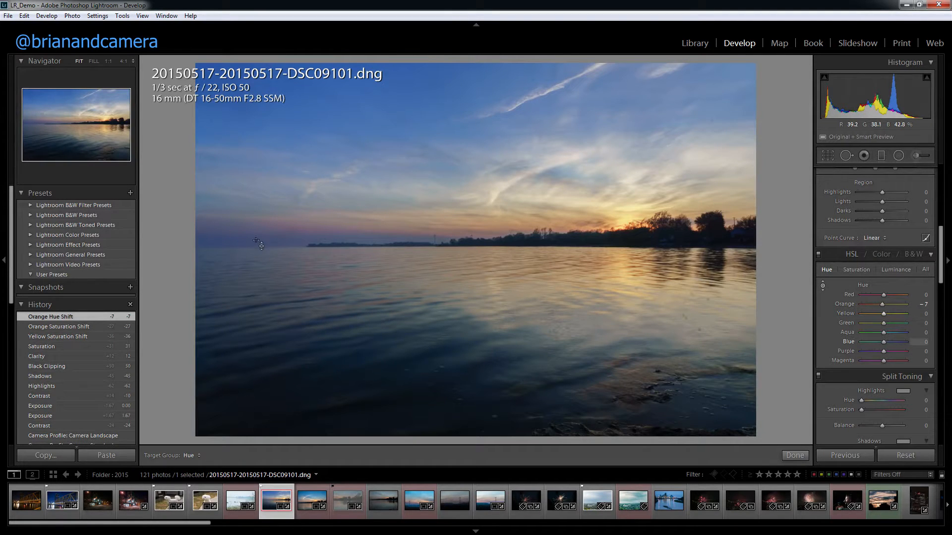
mouse_move(301, 227)
mouse_down()
mouse_move(299, 180)
mouse_move(299, 246)
mouse_move(299, 217)
mouse_up()
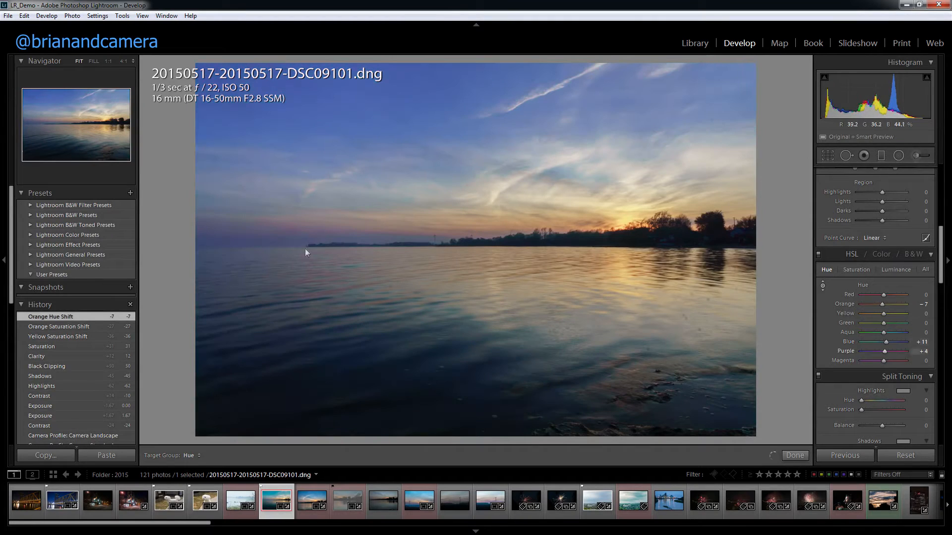
double_click(886, 342)
double_click(885, 353)
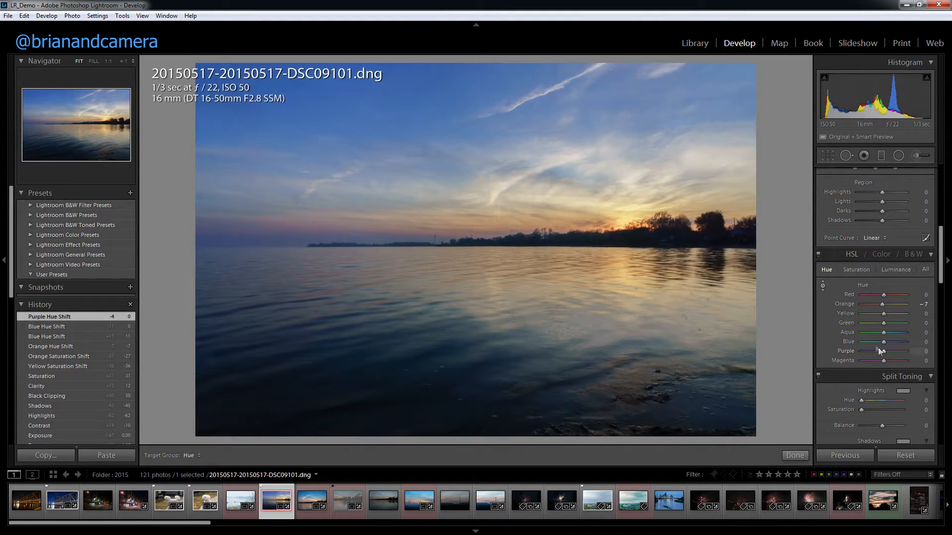
Compare the sunset photo with and without the HSL color adjustments, leaving them enabled.
click(818, 255)
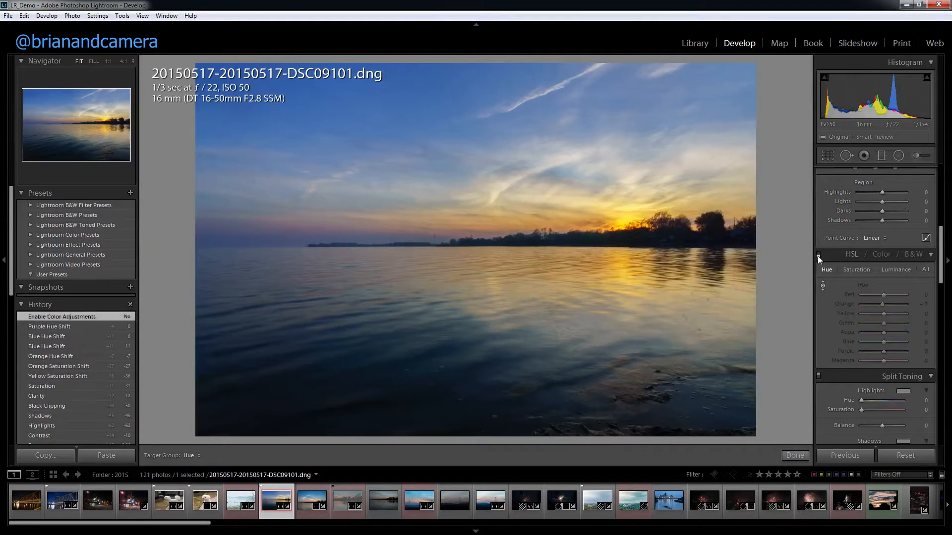
click(818, 255)
click(818, 255)
click(818, 255)
click(818, 254)
click(819, 257)
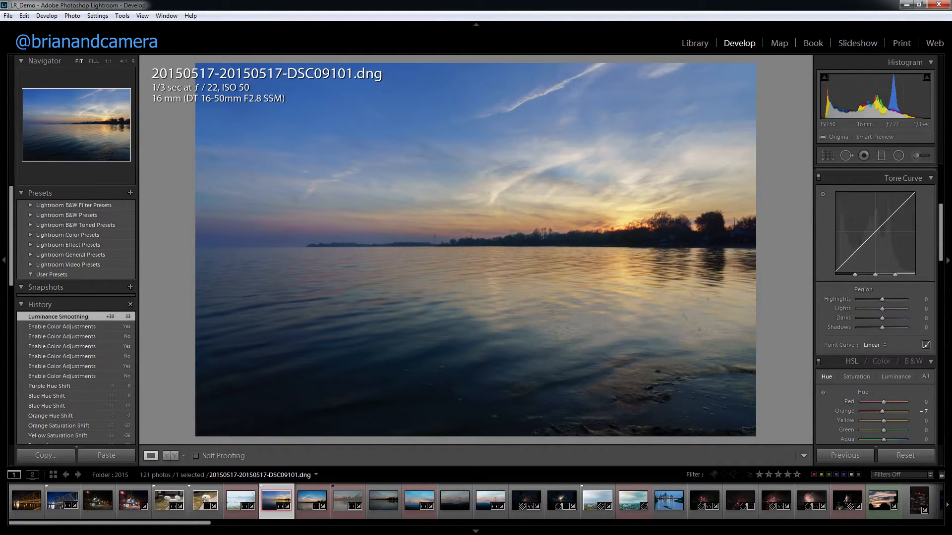
Crop the sunset photo tighter and rotate it to an angle of 4.17.
click(827, 156)
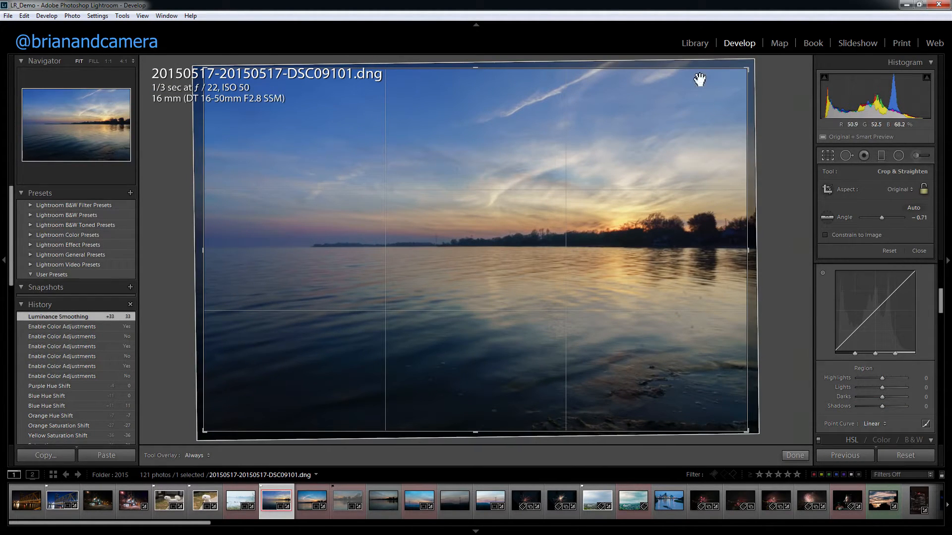
drag(748, 70, 753, 134)
key(Return)
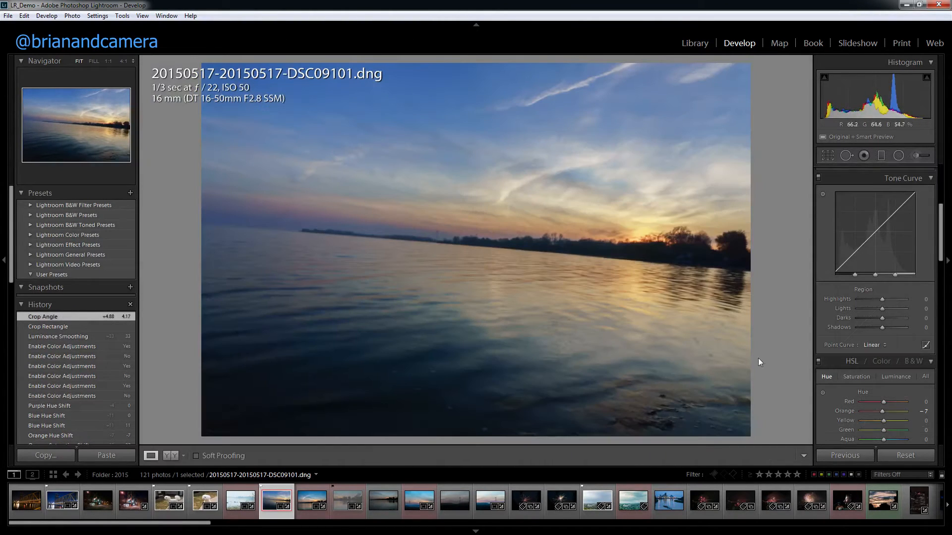
Auto-straighten the sunset photo and recrop it, trying the 4 x 5 / 8 x 10 aspect ratio before settling on a wide 16 x 9 frame.
click(826, 155)
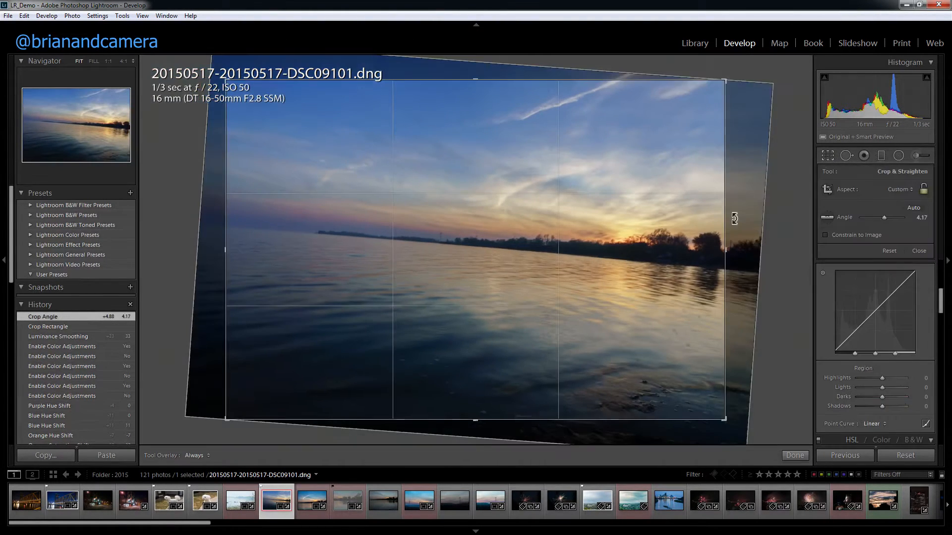
click(914, 208)
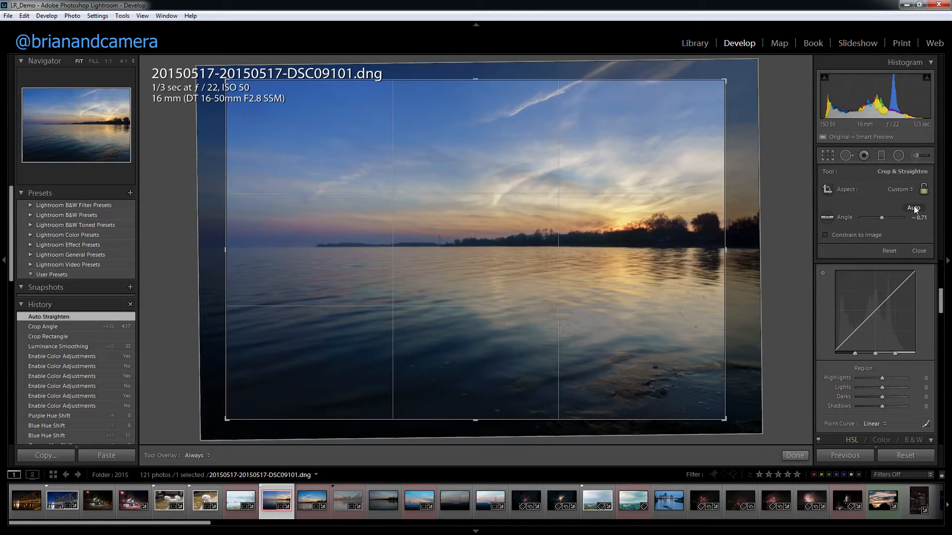
click(909, 191)
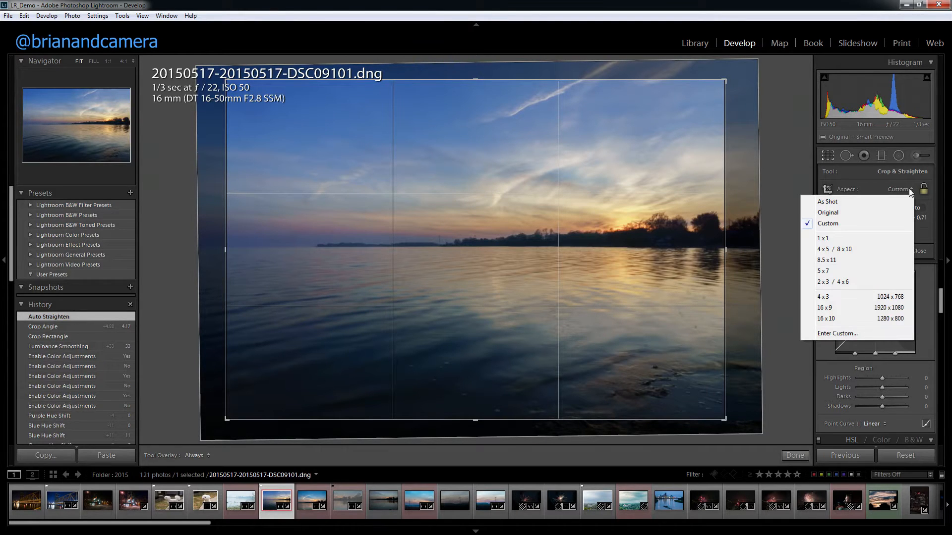
click(838, 249)
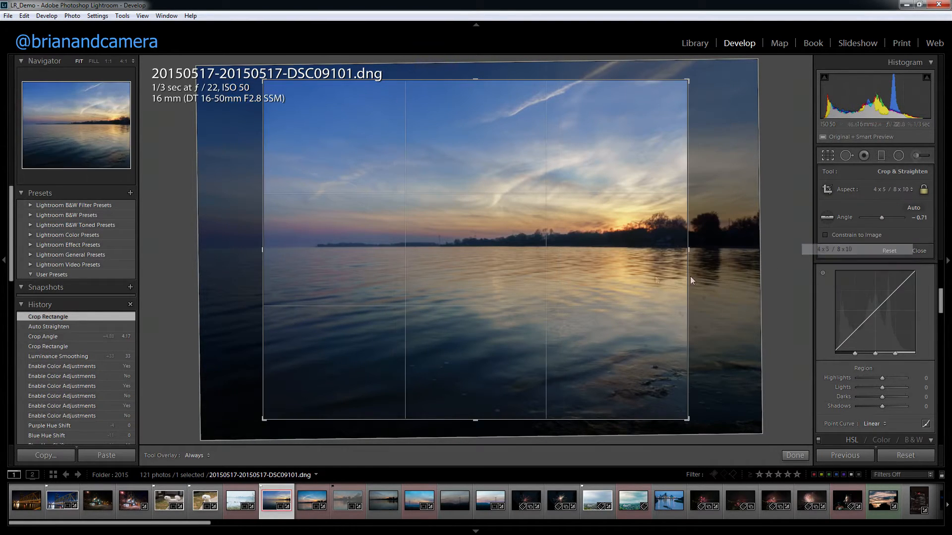
drag(690, 421, 713, 437)
click(902, 190)
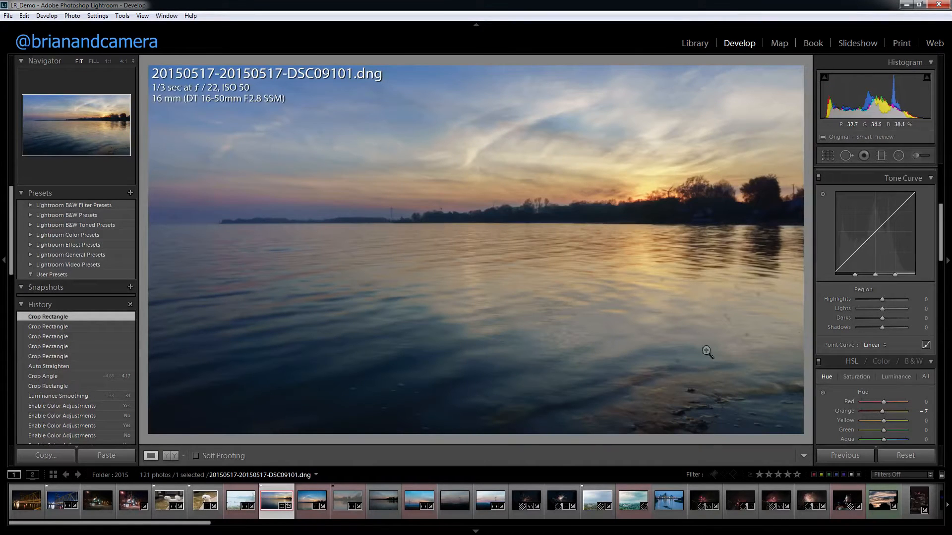
Heal a dust spot in the water near the shore using Spot Removal at size 37, and move its source to a clean patch of water.
click(729, 357)
drag(763, 274, 625, 217)
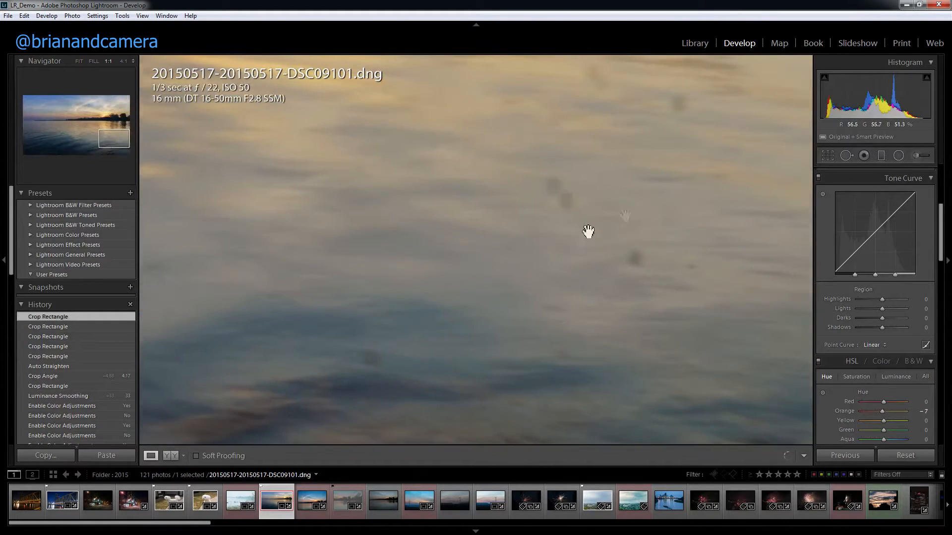
click(847, 156)
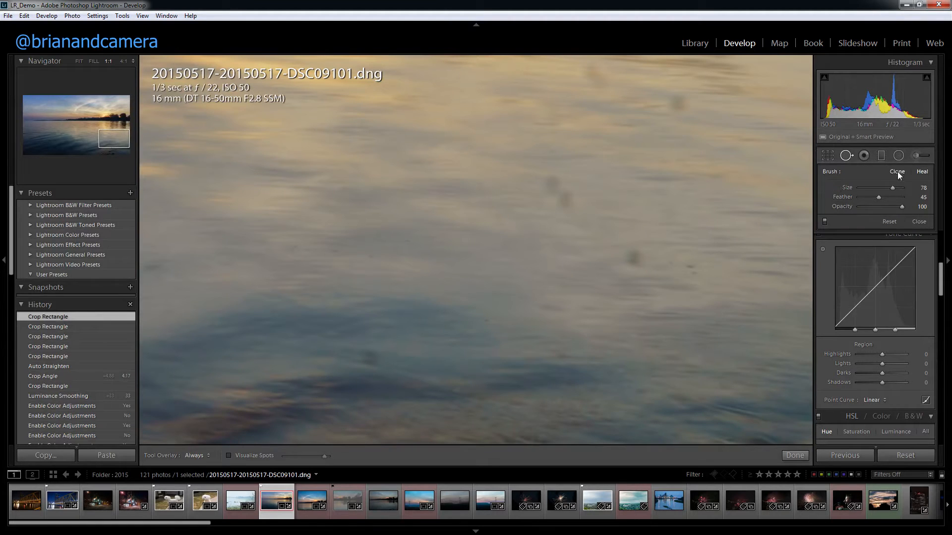
click(633, 259)
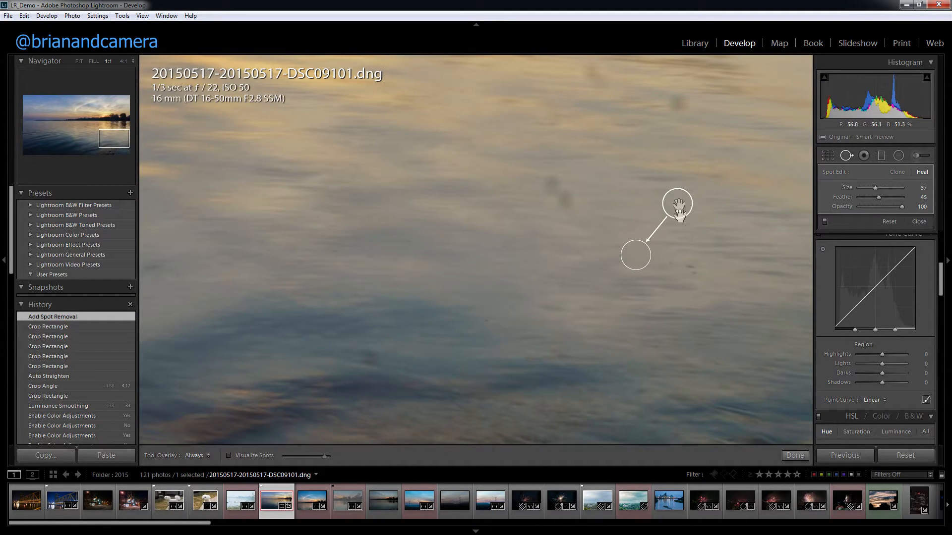
click(795, 455)
click(847, 156)
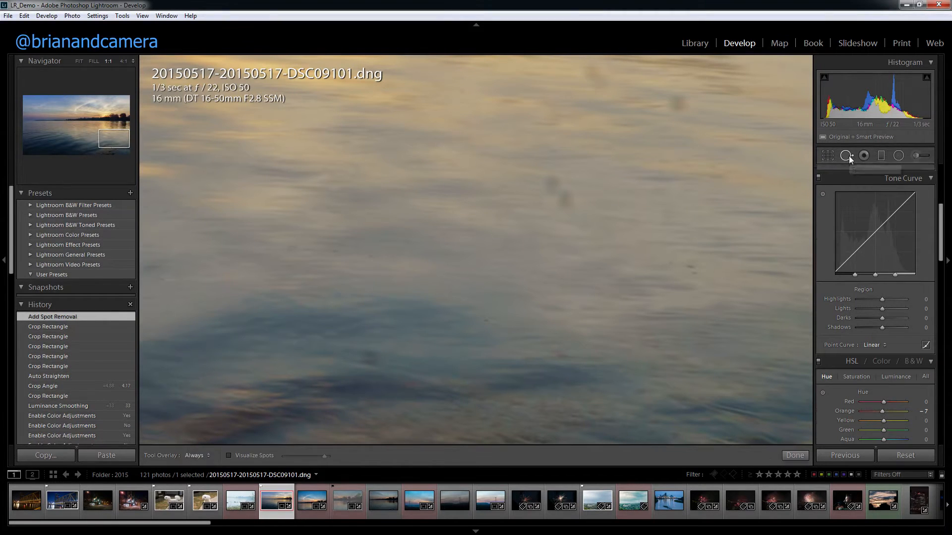
click(637, 261)
mouse_move(654, 206)
mouse_down()
mouse_move(676, 204)
mouse_move(694, 247)
mouse_move(742, 272)
mouse_move(749, 234)
mouse_up()
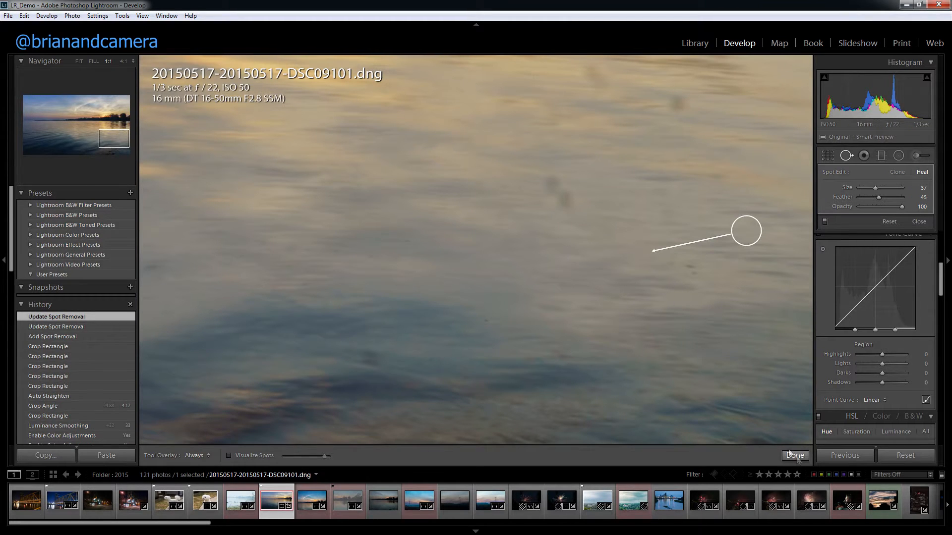
Heal the remaining dust spots in the water with the same Spot Removal brush.
click(680, 104)
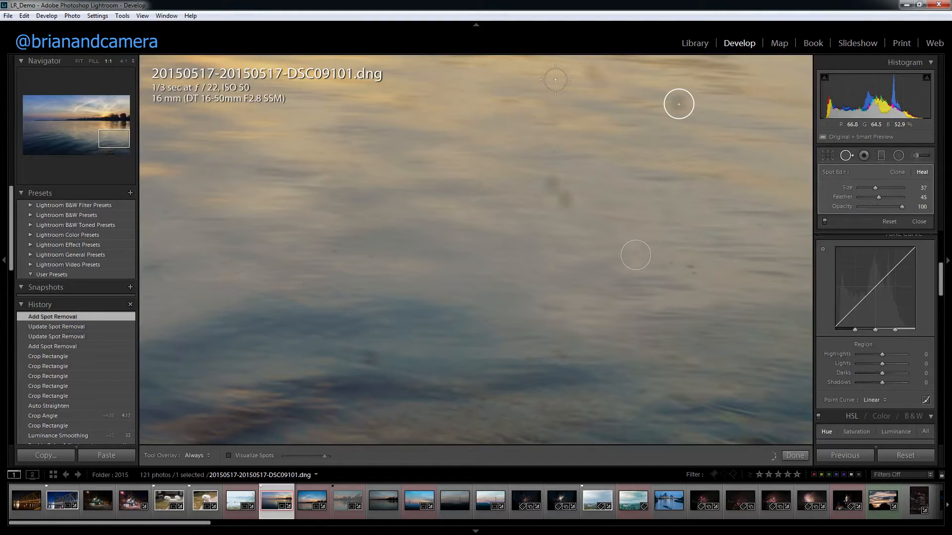
click(374, 358)
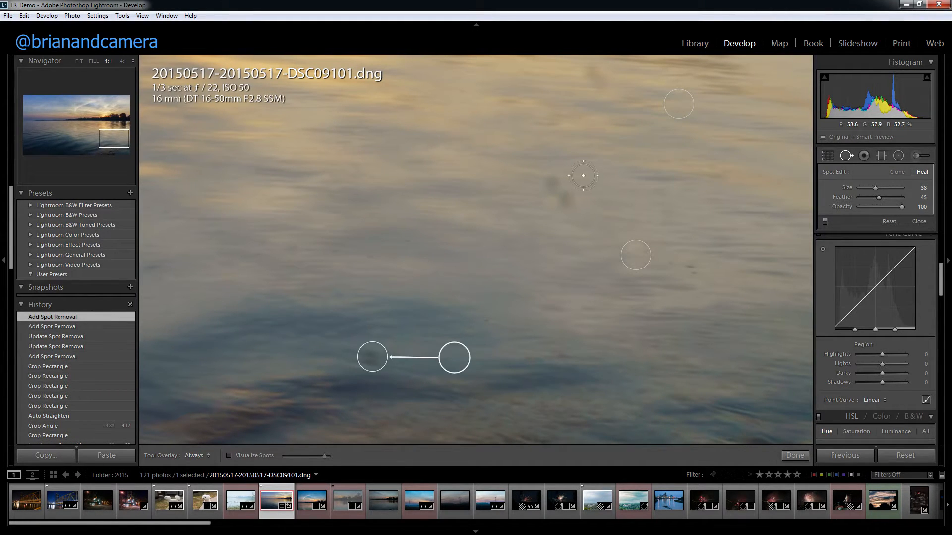
click(564, 204)
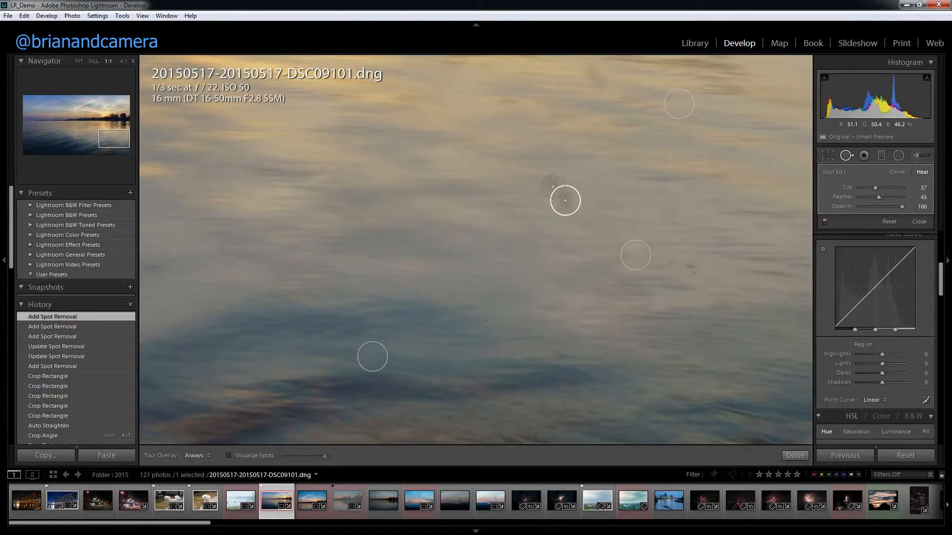
click(553, 187)
click(596, 77)
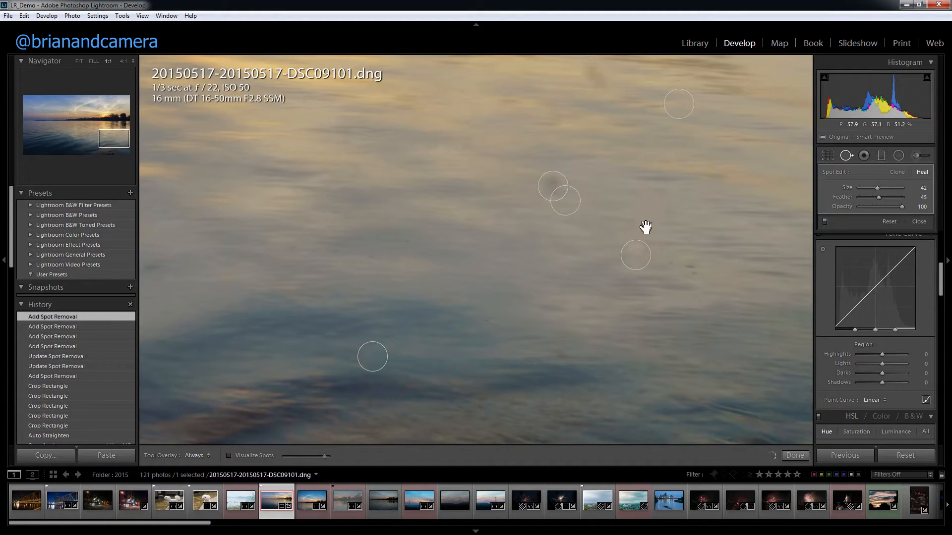
click(795, 455)
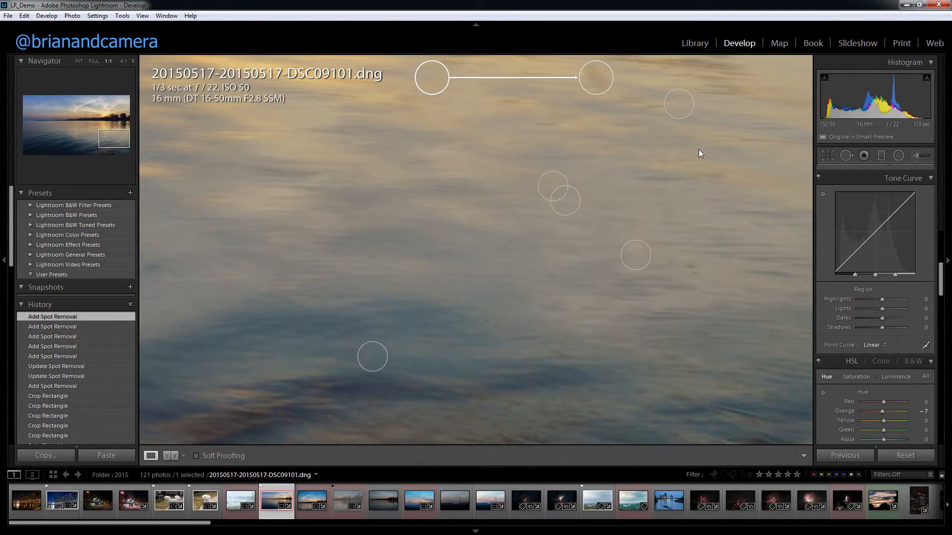
drag(713, 173, 687, 280)
click(687, 280)
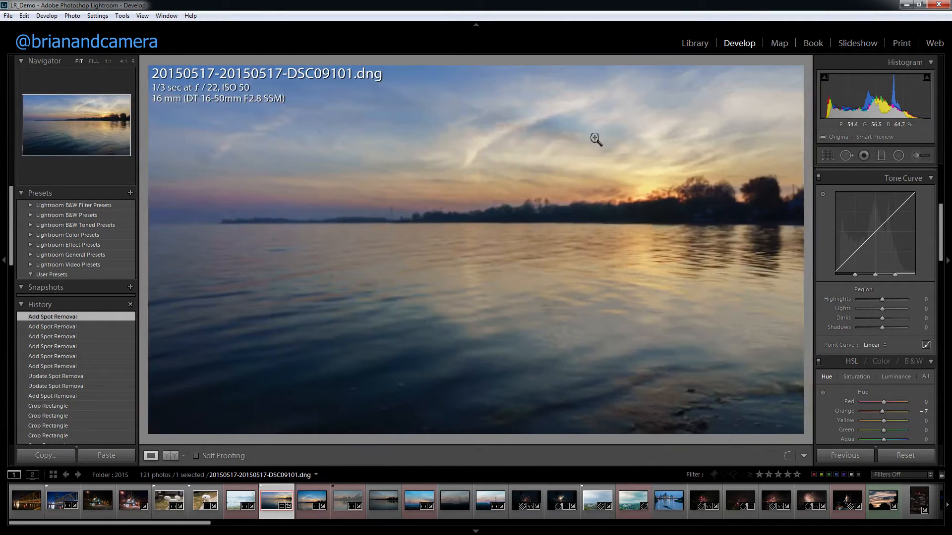
Visualize spots at a higher threshold to find dust, switch the visualization off and heal the spot in the upper sky.
click(846, 158)
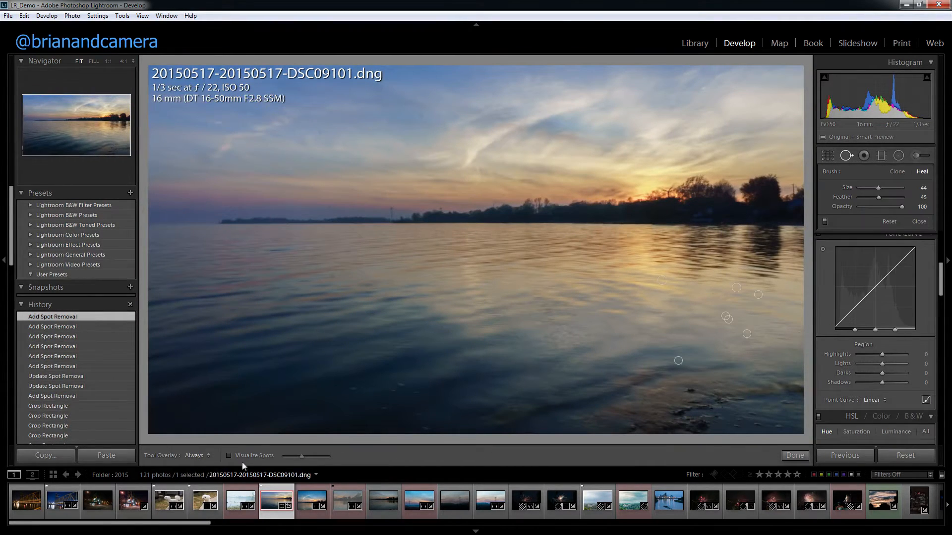
click(229, 456)
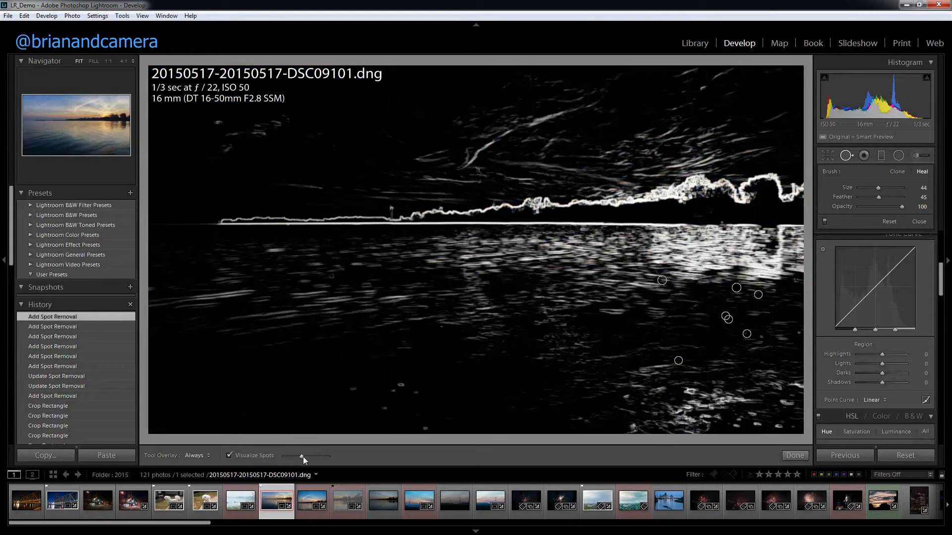
drag(304, 457, 315, 460)
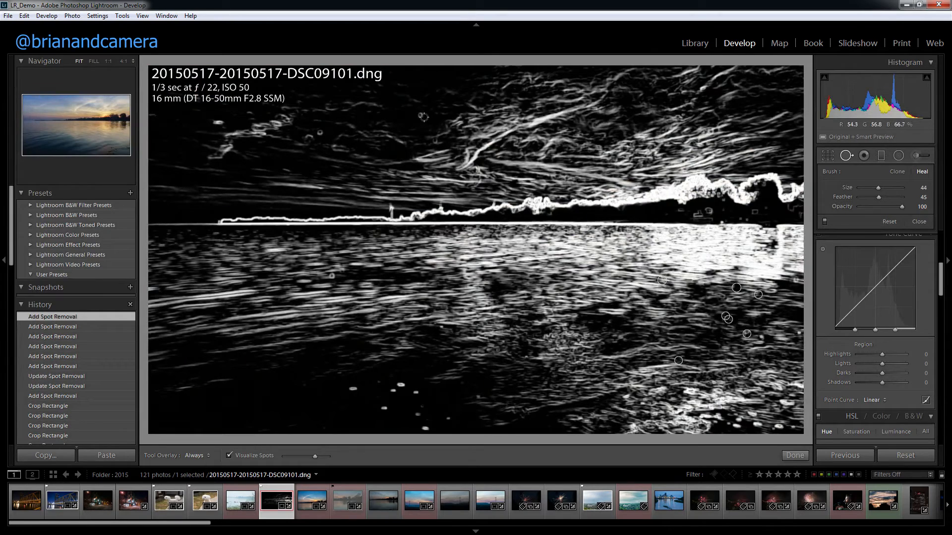
key(a)
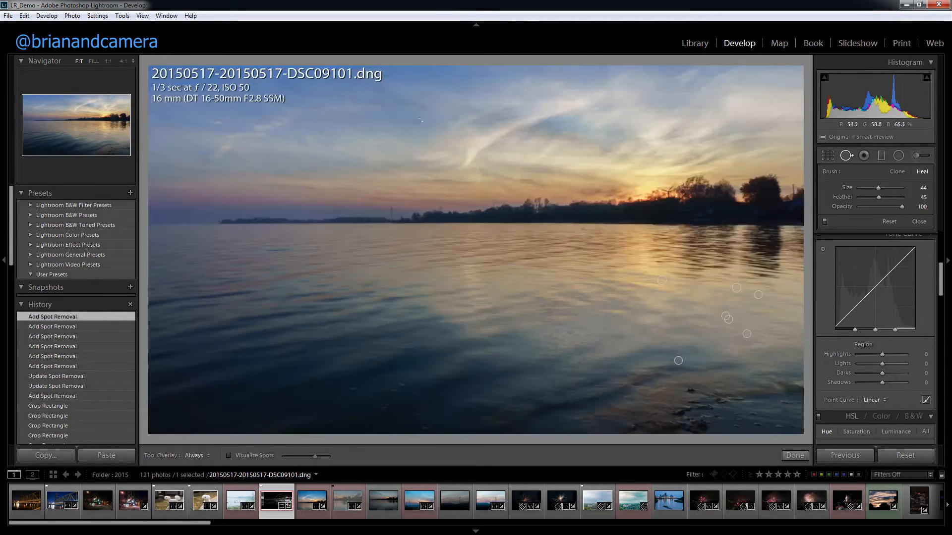
click(421, 115)
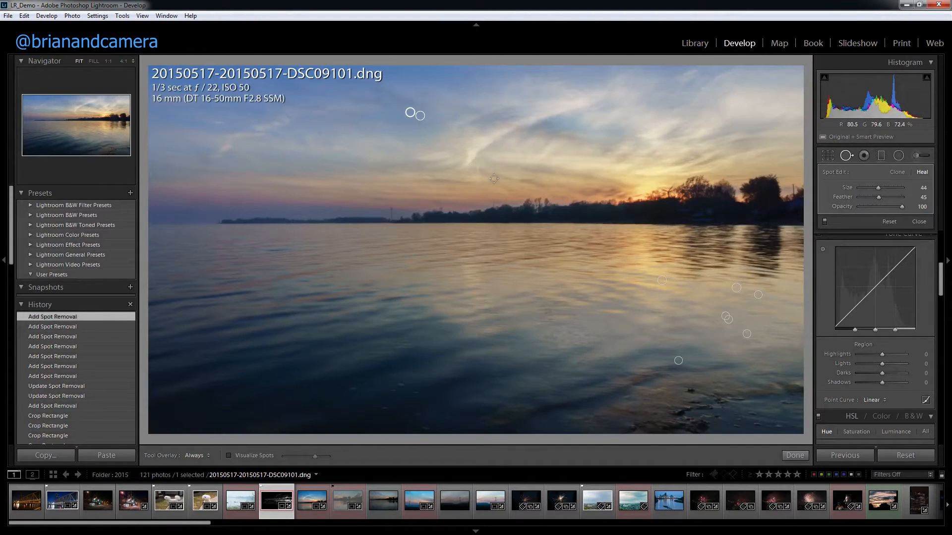
click(794, 455)
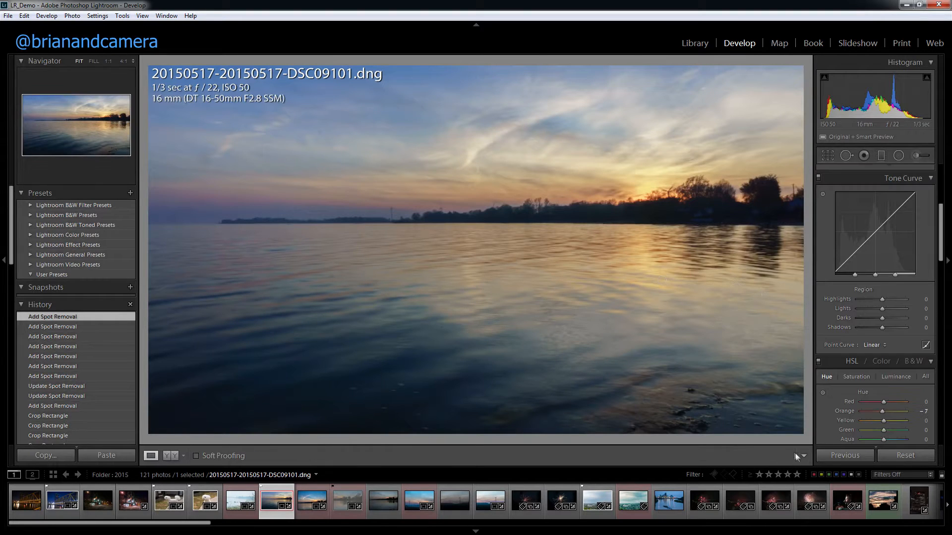
Compare the sky up close with an earlier history state, returning to the latest spot removal.
click(413, 113)
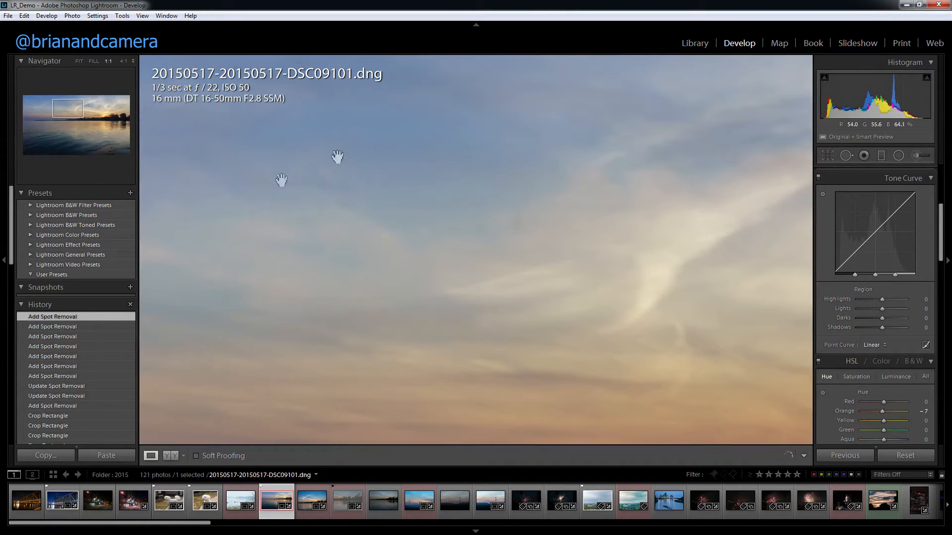
click(54, 336)
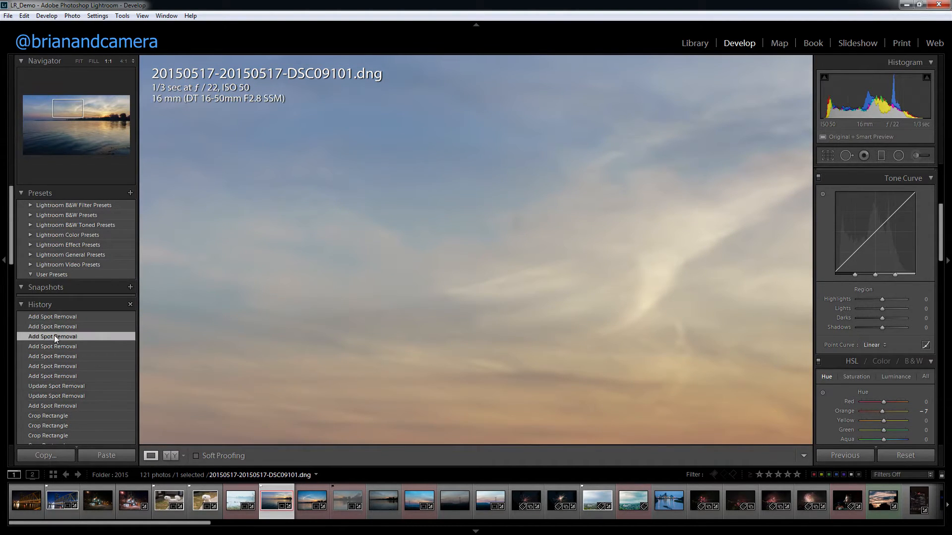
click(78, 317)
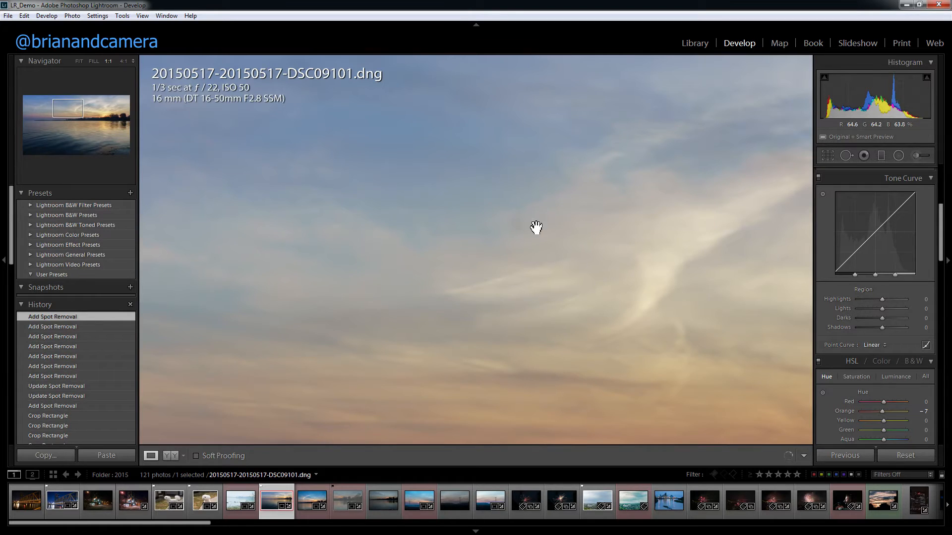
Heal another dust spot in the sky below the previous repair with a size 45 Spot Removal brush.
click(850, 157)
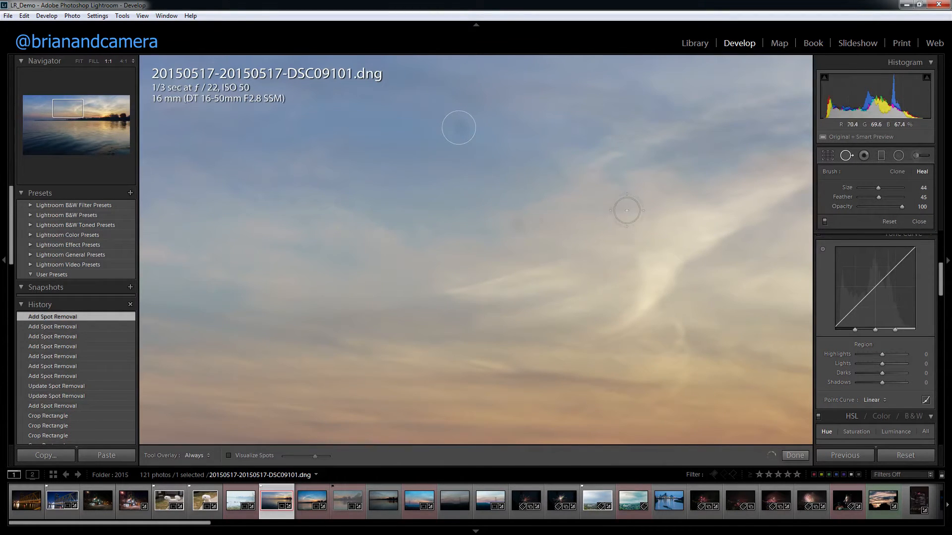
click(516, 223)
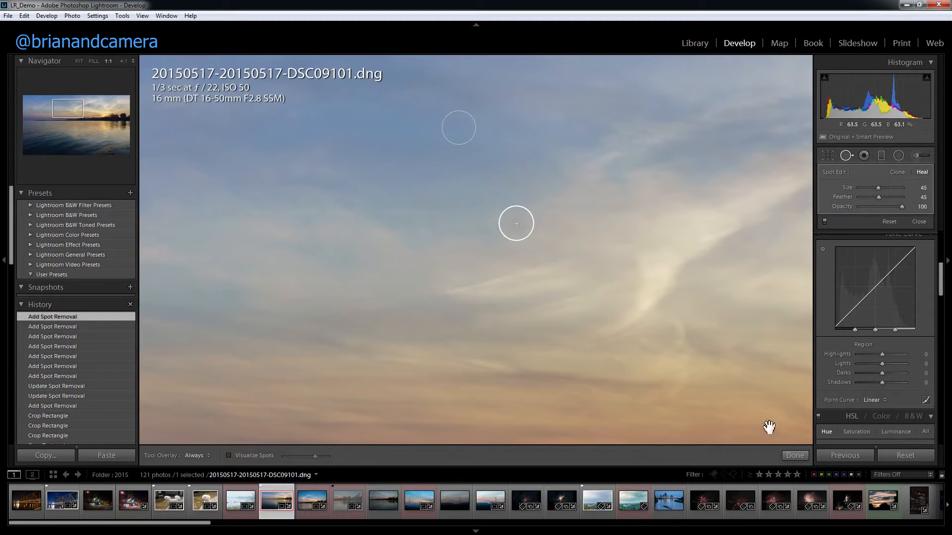
click(794, 455)
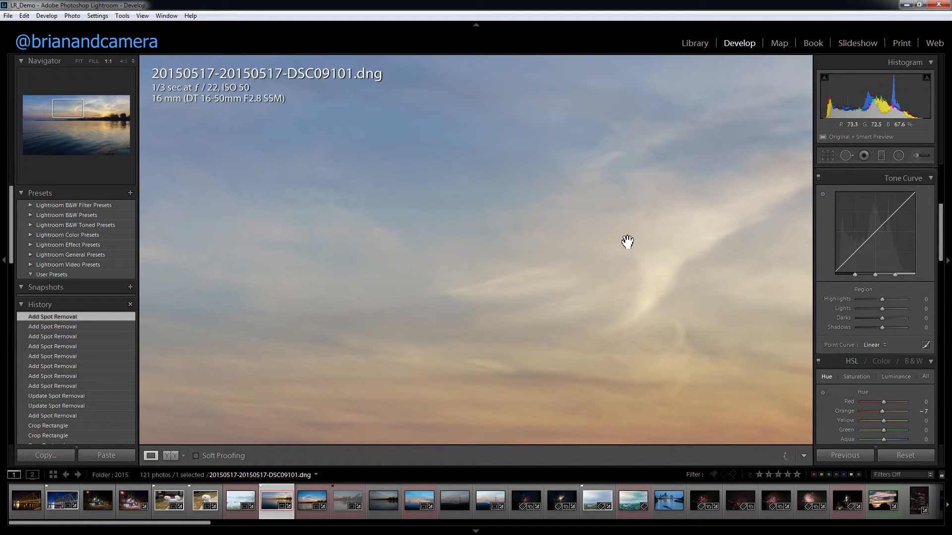
click(634, 239)
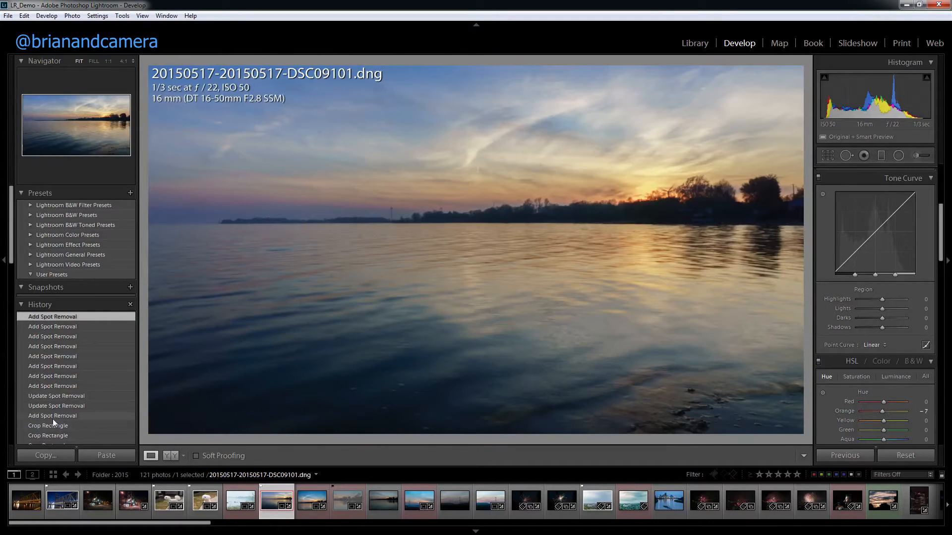
Compare the whole photo before and after all spot removals using the edit history, ending on the latest state.
scroll(62, 416, down, 3)
click(57, 365)
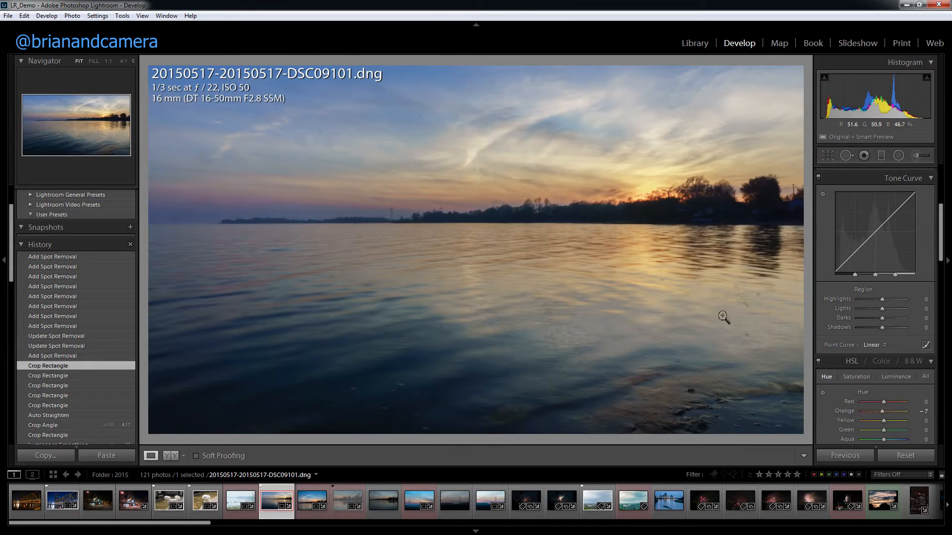
click(75, 256)
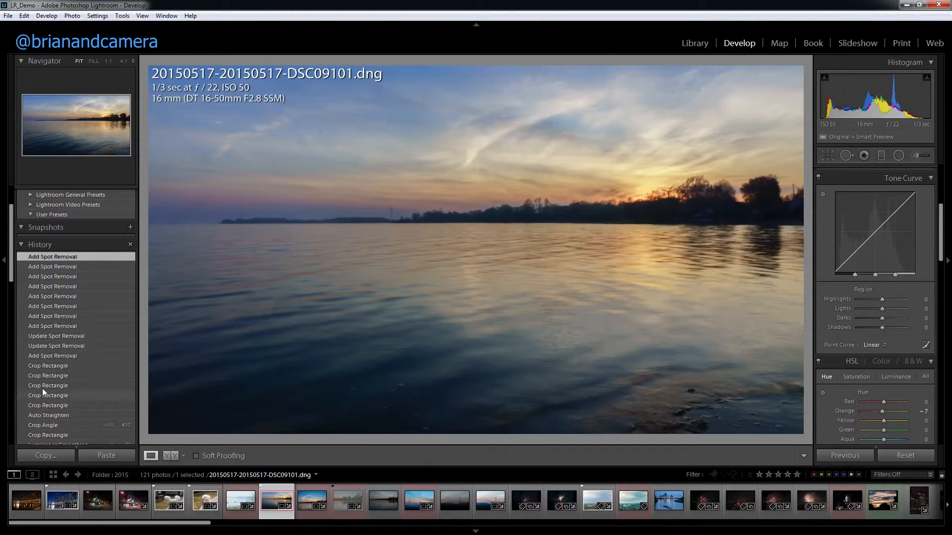
Save the photo's current edits as a snapshot named Test 1.
scroll(68, 380, down, 3)
scroll(69, 385, up, 4)
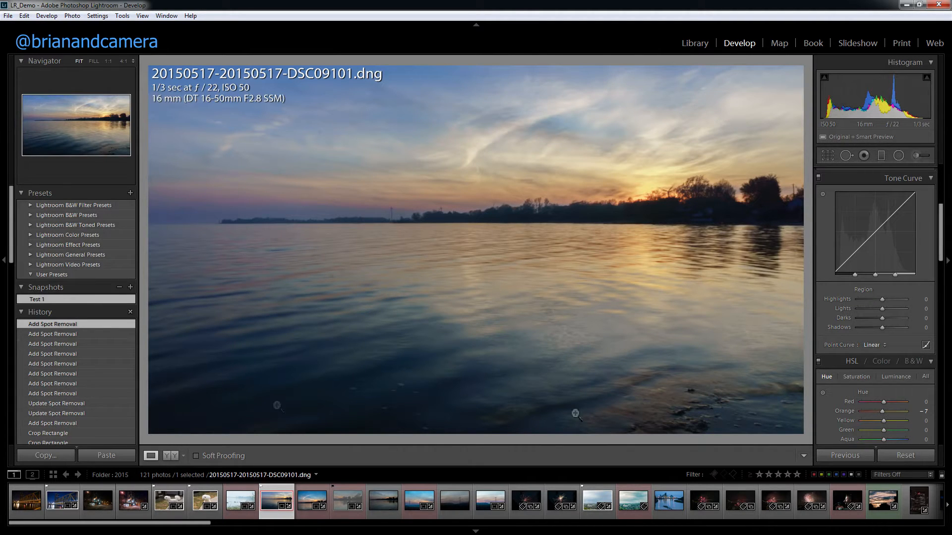
Try Exposure -0.71, Contrast +12, Highlights +14, Shadows +17, Whites +26, Blacks -19, Clarity +38, Vibrance -40 and Saturation +57, and restore the Test 1 snapshot.
drag(940, 225, 940, 186)
drag(880, 252, 878, 311)
drag(884, 333, 893, 354)
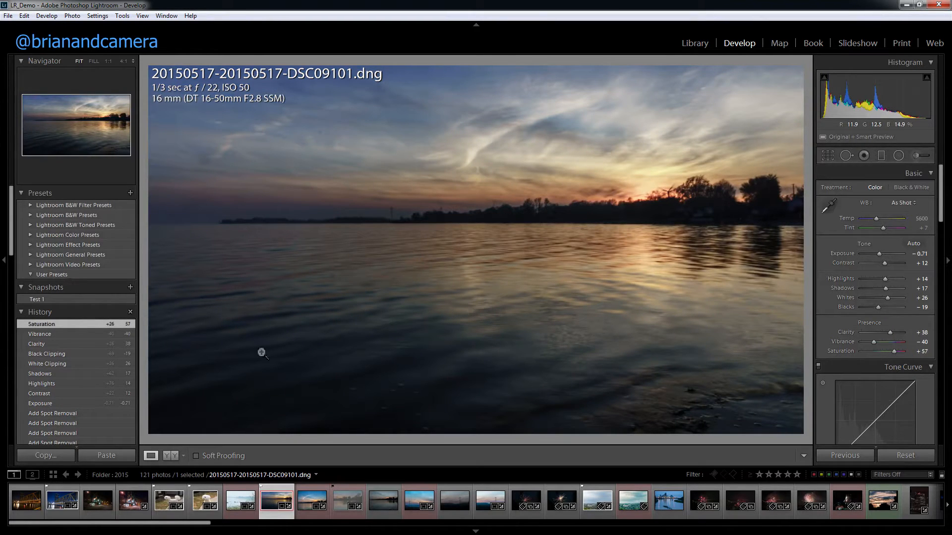
scroll(64, 377, down, 3)
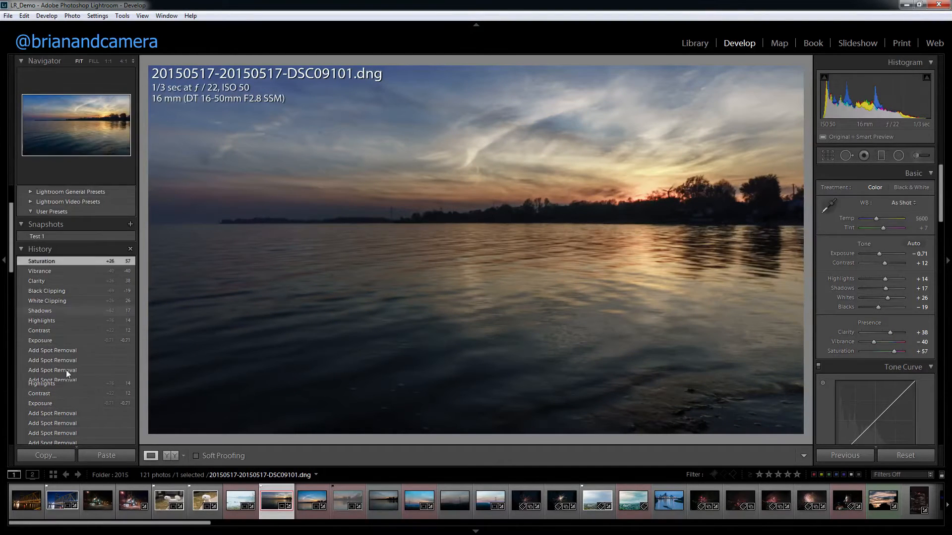
click(101, 236)
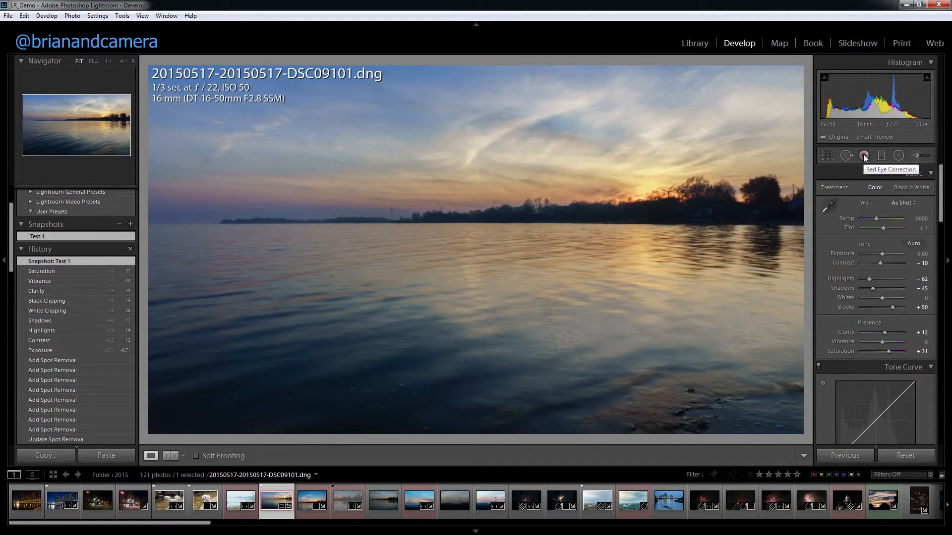
click(200, 501)
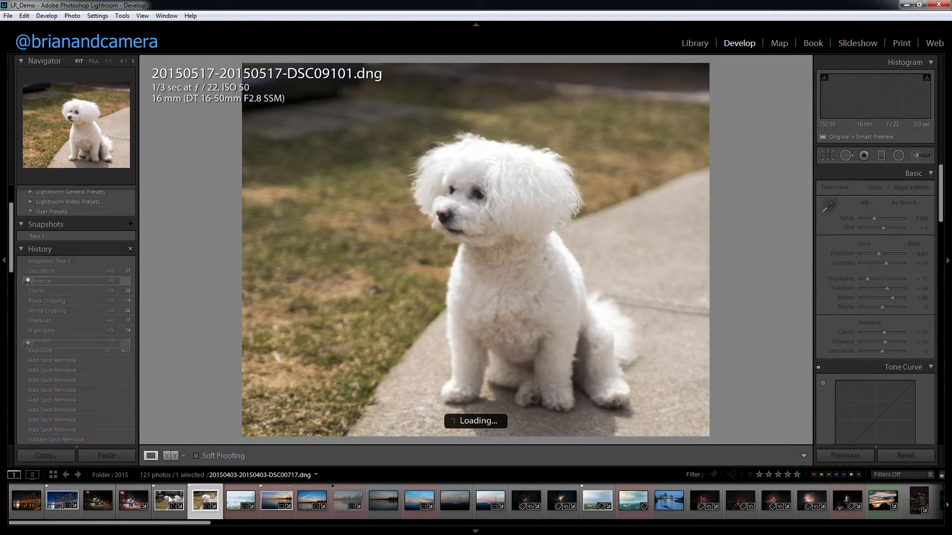
drag(165, 527, 169, 525)
drag(236, 527, 739, 532)
click(445, 514)
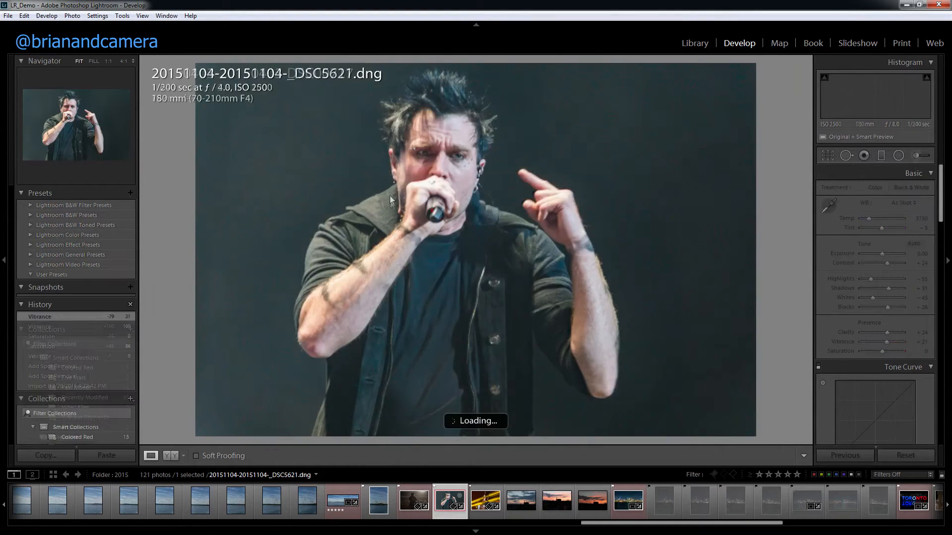
Apply a Red Eye Correction to the singer's eye nearest his raised hand and finish the correction.
click(864, 156)
click(863, 156)
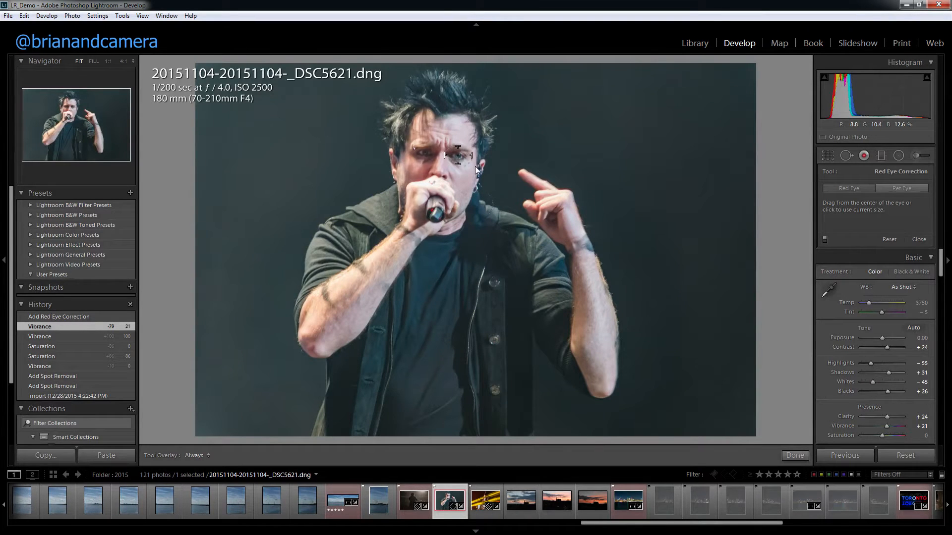
click(457, 155)
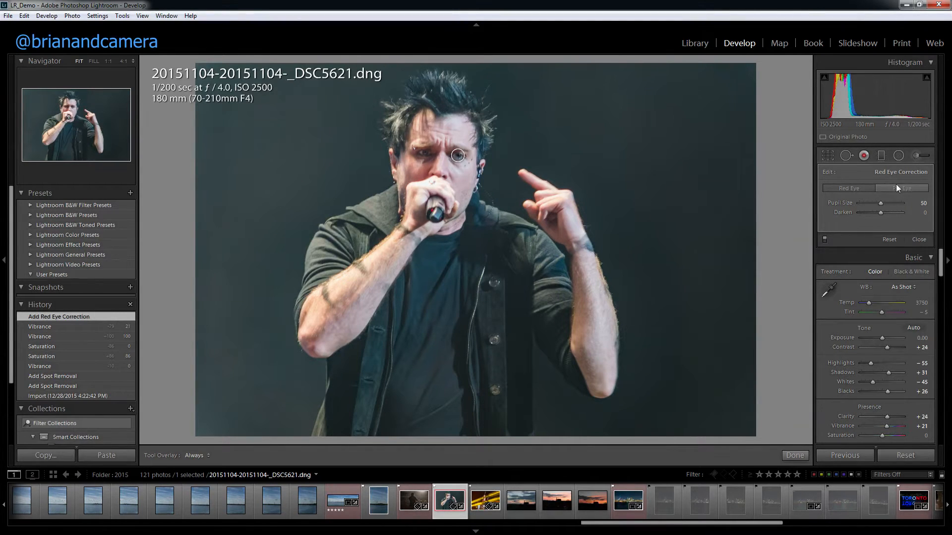
click(794, 455)
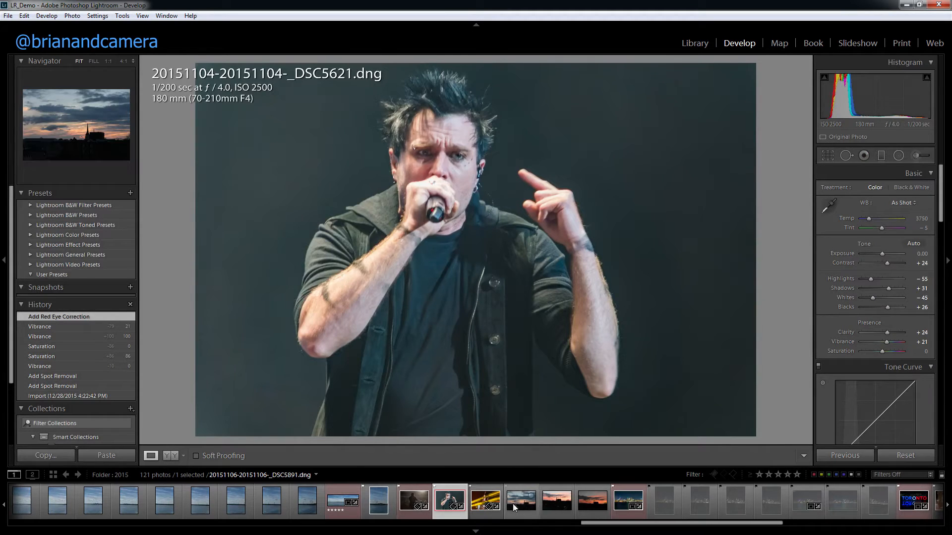
click(584, 507)
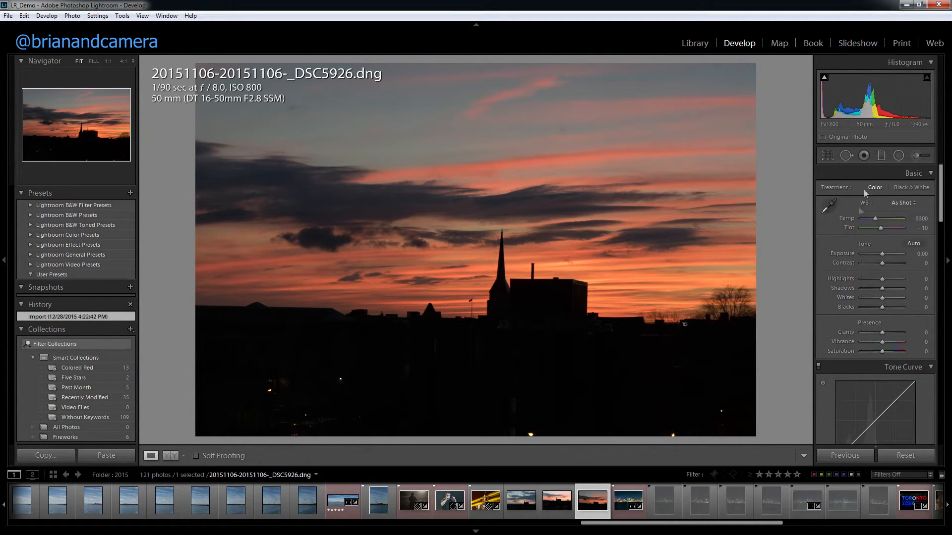
click(880, 155)
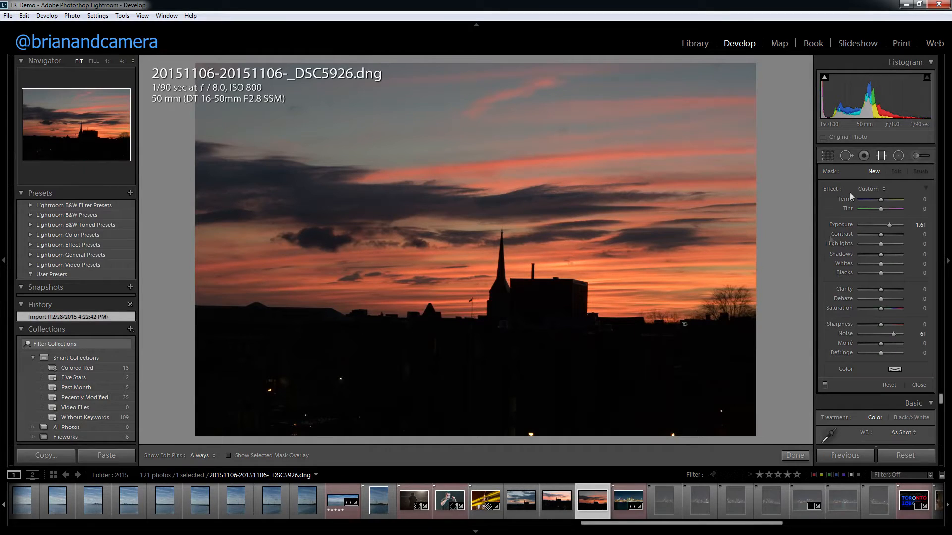
double_click(894, 333)
mouse_move(476, 439)
mouse_down()
mouse_move(487, 327)
mouse_move(477, 198)
mouse_move(450, 75)
mouse_move(486, 244)
mouse_move(475, 142)
mouse_move(472, 359)
mouse_move(489, 215)
mouse_move(474, 144)
mouse_move(465, 308)
mouse_move(496, 272)
mouse_move(471, 218)
mouse_up()
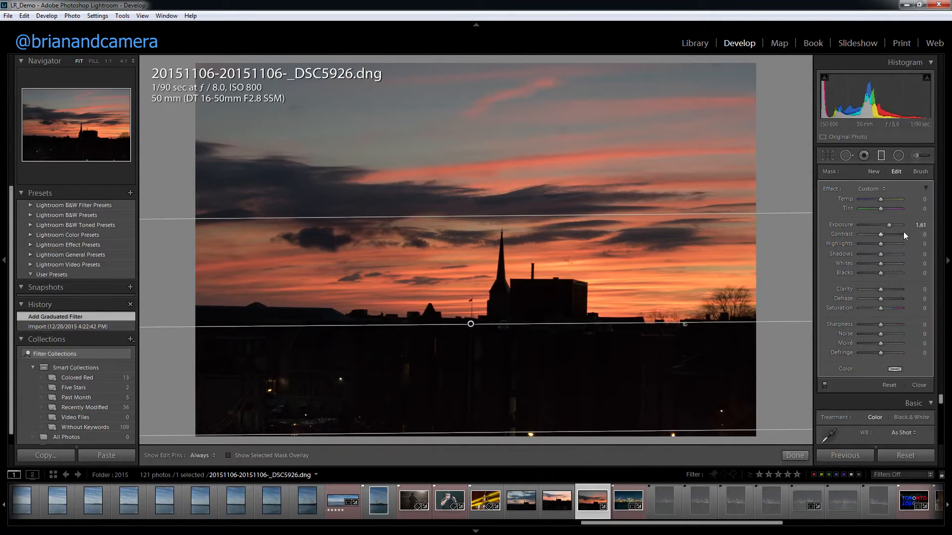
Try Exposure -0.57, Exposure 0 and Shadows -100 on the graduated filter, and reset the graduated filters.
mouse_move(896, 225)
mouse_down()
mouse_move(916, 233)
mouse_move(866, 237)
mouse_move(881, 231)
mouse_up()
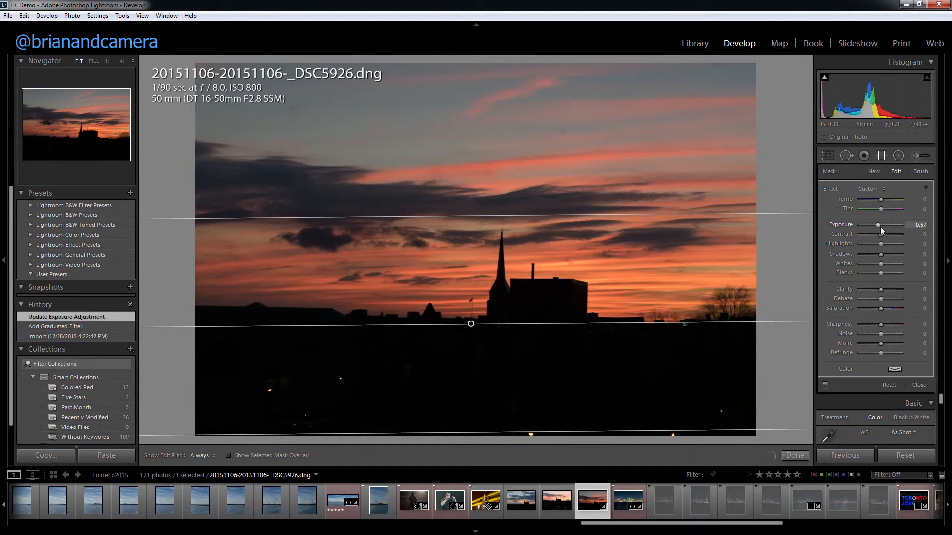
double_click(877, 226)
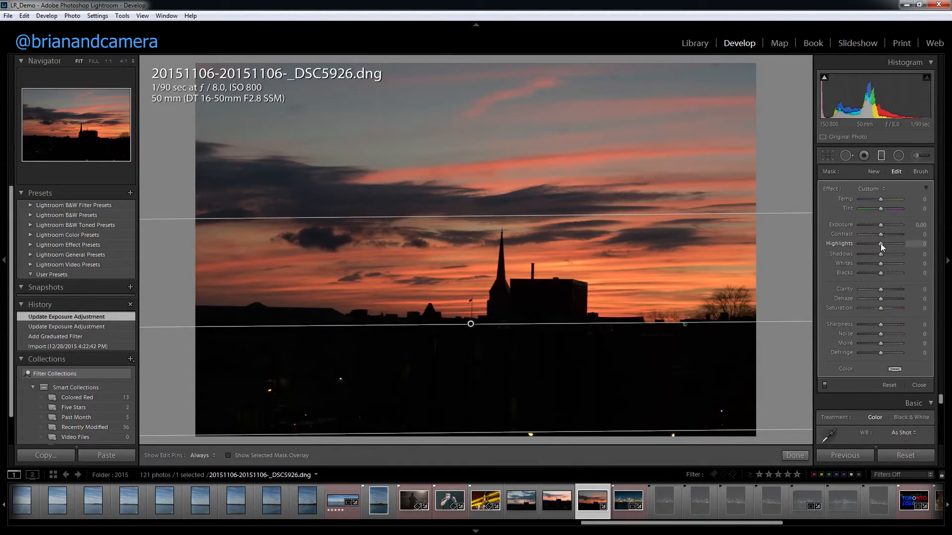
drag(893, 263, 845, 253)
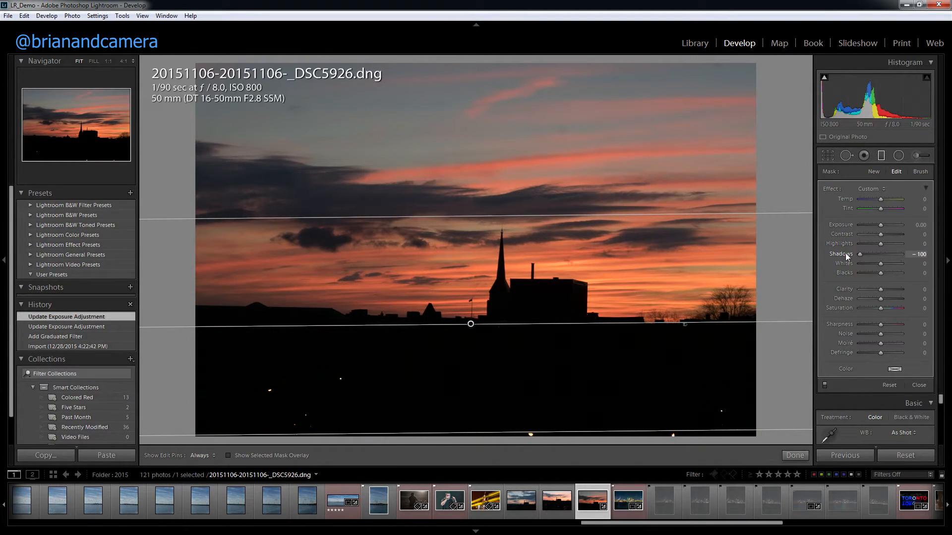
click(888, 388)
click(919, 387)
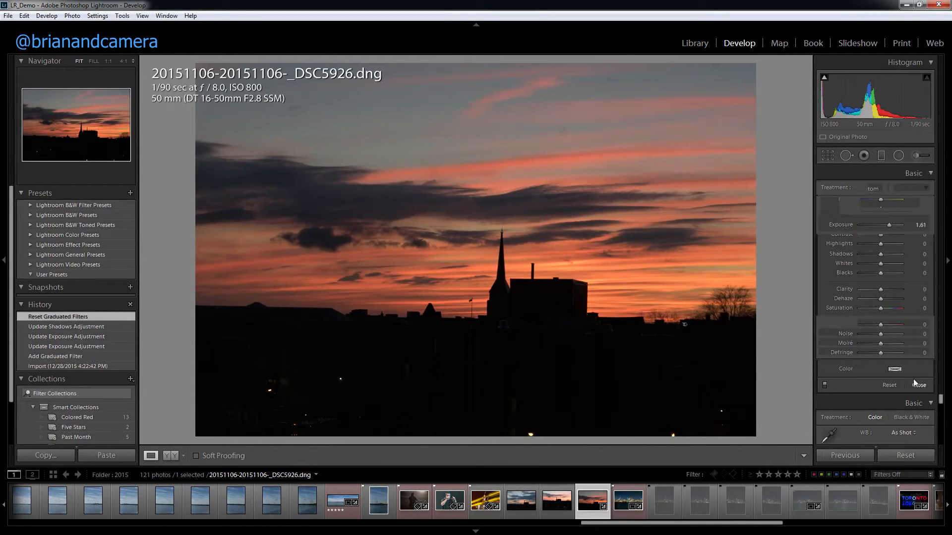
Draw a large radial filter centred on the clouds, invert its mask and reset its Exposure to 0.
click(900, 157)
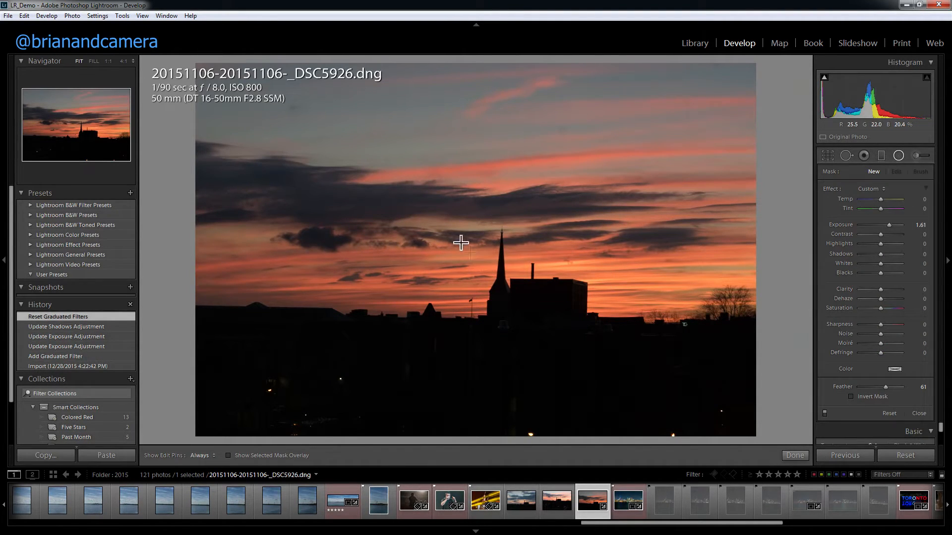
mouse_move(445, 225)
mouse_down()
mouse_move(512, 320)
mouse_move(619, 378)
mouse_up()
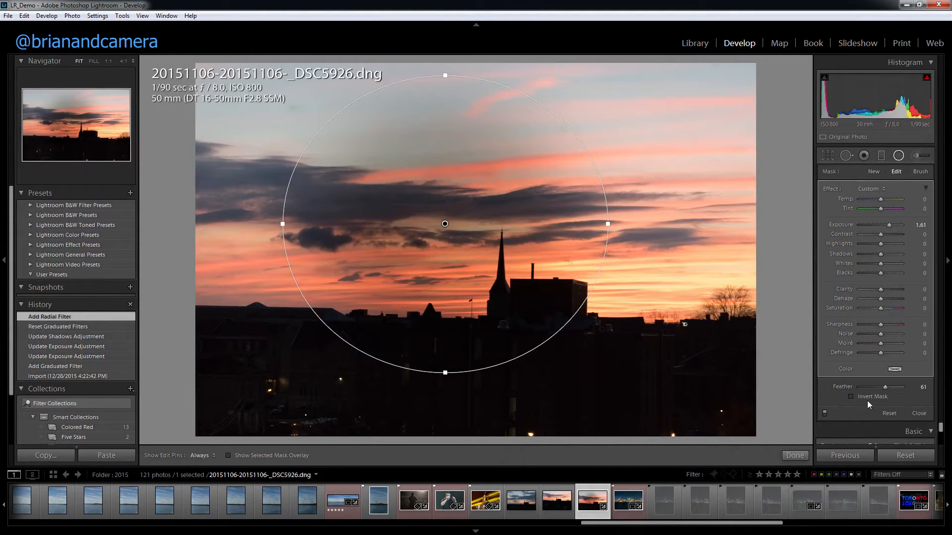
click(867, 397)
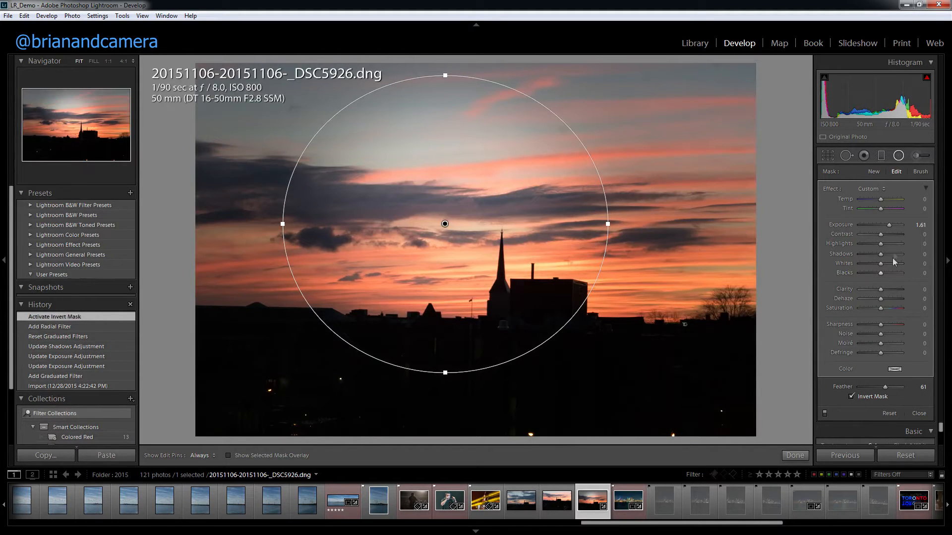
double_click(888, 225)
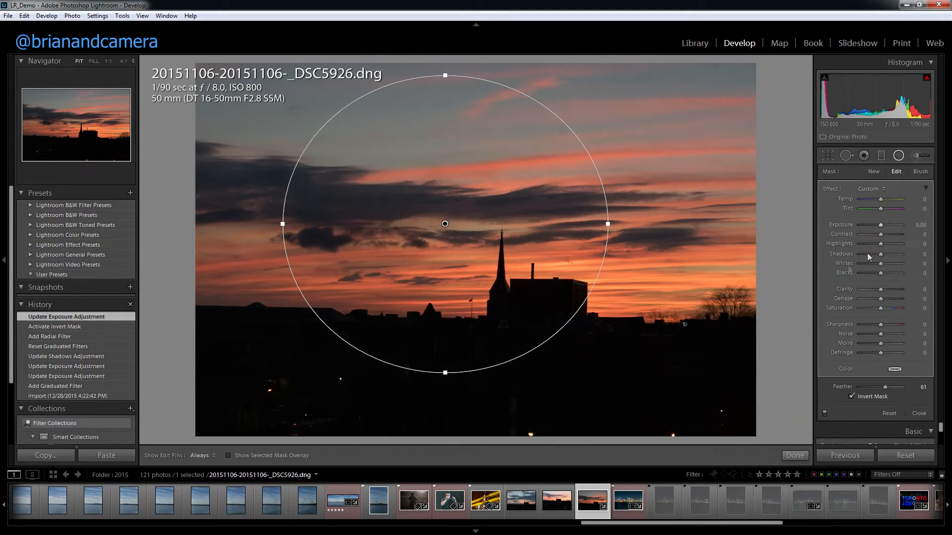
Move the radial filter to centre it on the building beside the steeple and set its Highlights to 79.
drag(447, 229, 529, 276)
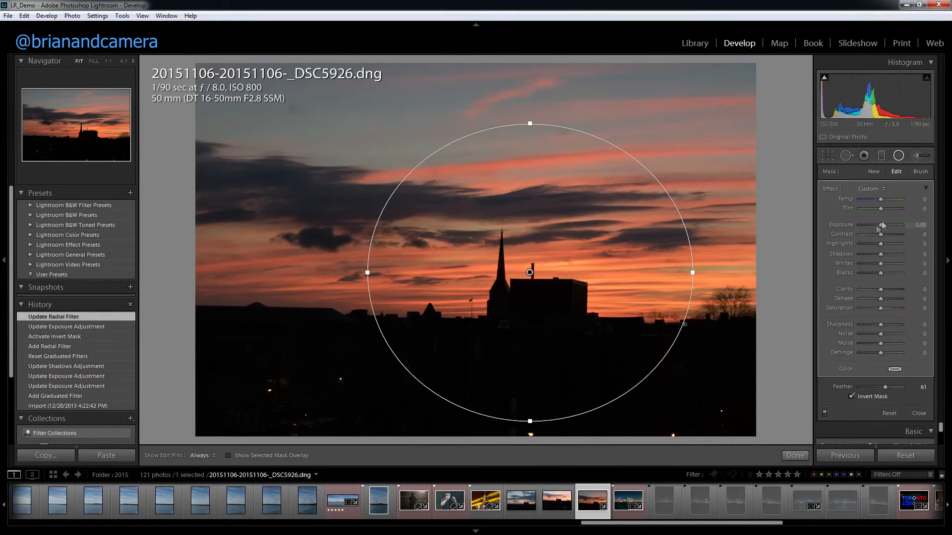
drag(886, 252, 899, 255)
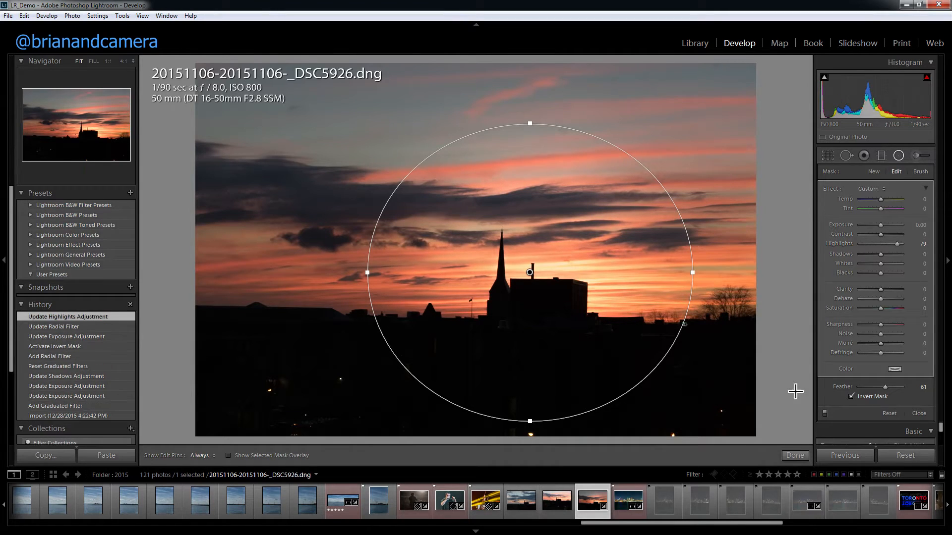
click(788, 457)
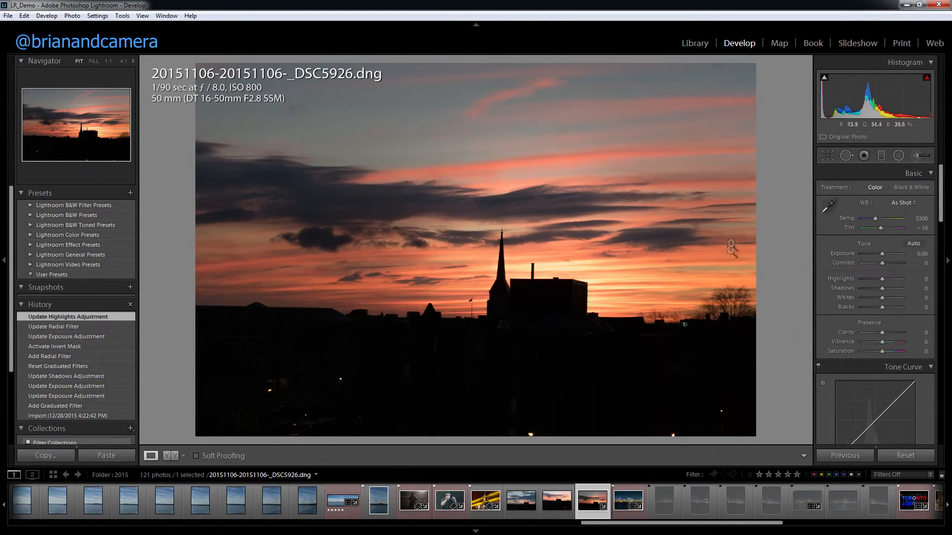
Paint the sunset sky with a size 29 Adjustment Brush, set its Exposure to 0 and Saturation to 100, and try Dehaze 48.
click(917, 156)
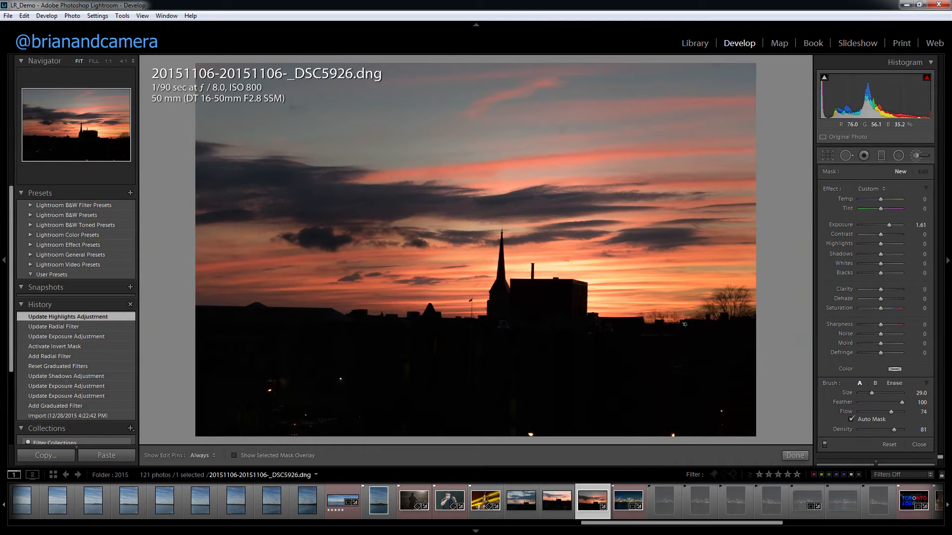
key(h)
mouse_move(679, 257)
mouse_down()
mouse_move(540, 233)
mouse_move(402, 280)
mouse_move(218, 263)
mouse_move(337, 238)
mouse_move(426, 191)
mouse_move(595, 149)
mouse_move(733, 208)
mouse_move(694, 233)
mouse_move(729, 268)
mouse_move(669, 243)
mouse_move(657, 40)
mouse_move(585, 100)
mouse_move(486, 99)
mouse_move(206, 179)
mouse_up()
double_click(888, 225)
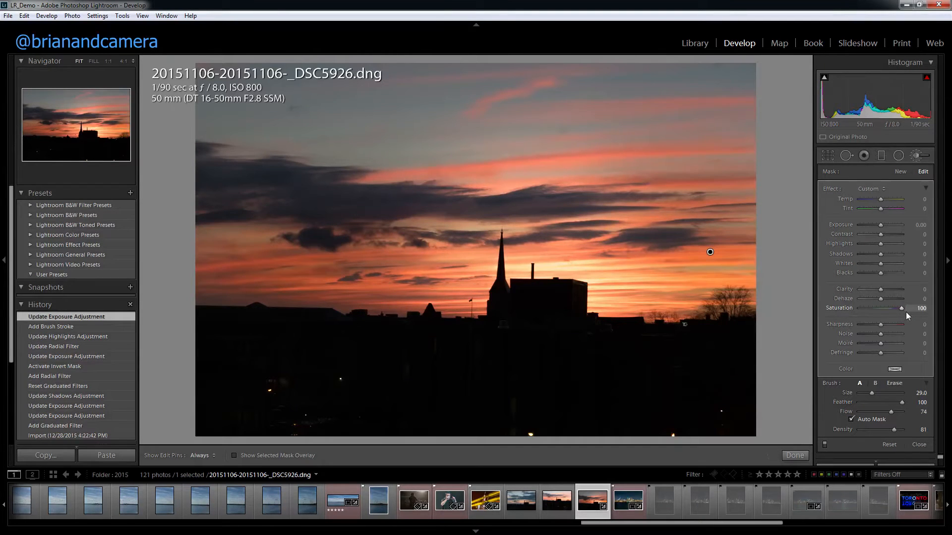
drag(880, 299, 890, 299)
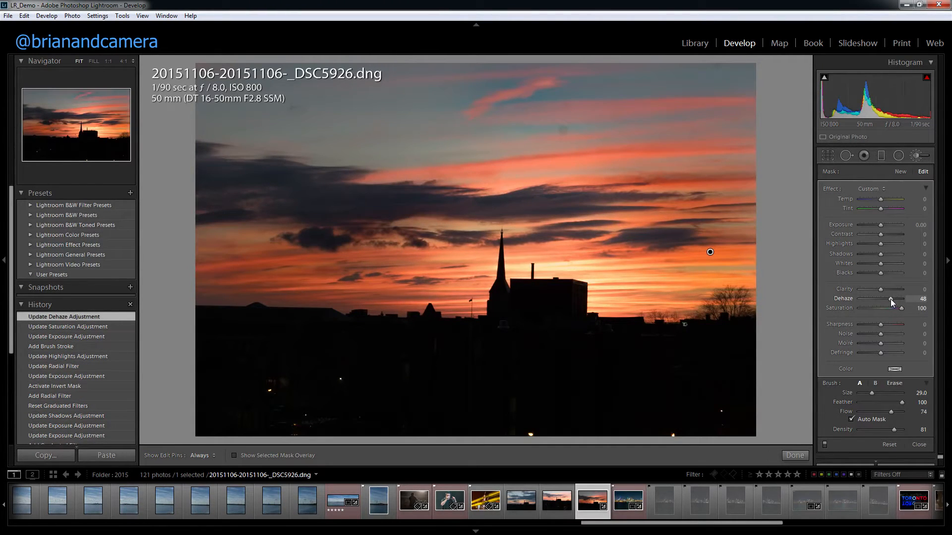
double_click(890, 300)
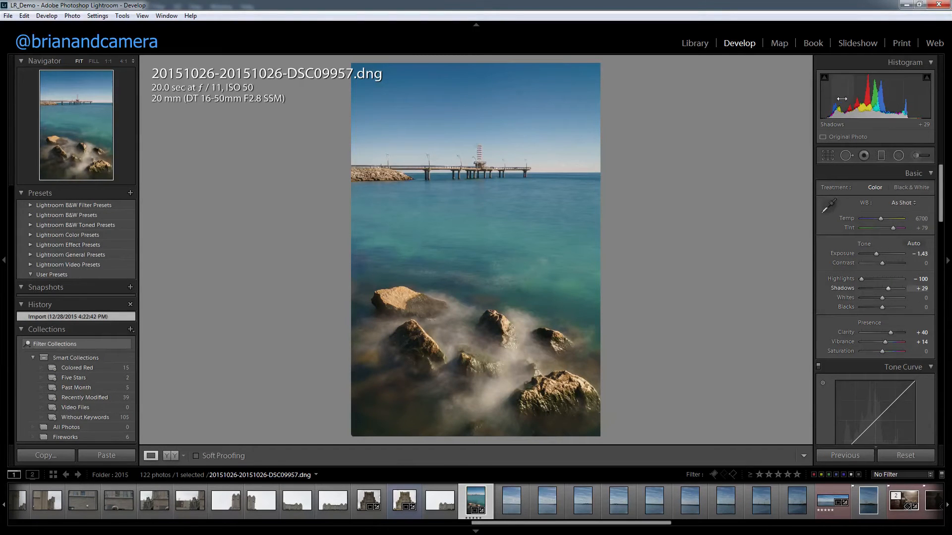
Adjust the pier and rocks photo to Shadows +75, Highlights -38 and Exposure -1.64, previewing the exposure clipping.
drag(875, 99, 852, 100)
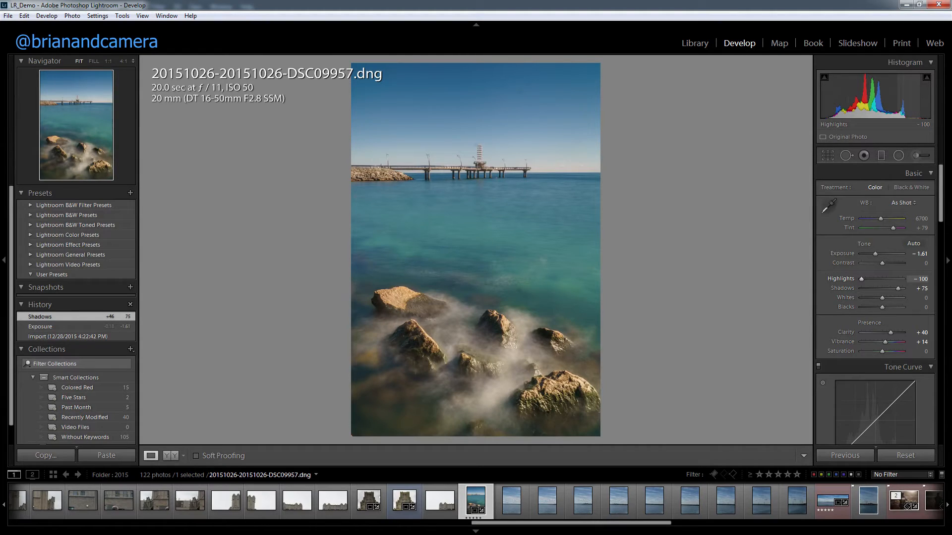
mouse_move(908, 100)
mouse_down()
mouse_move(936, 99)
mouse_move(921, 99)
mouse_up()
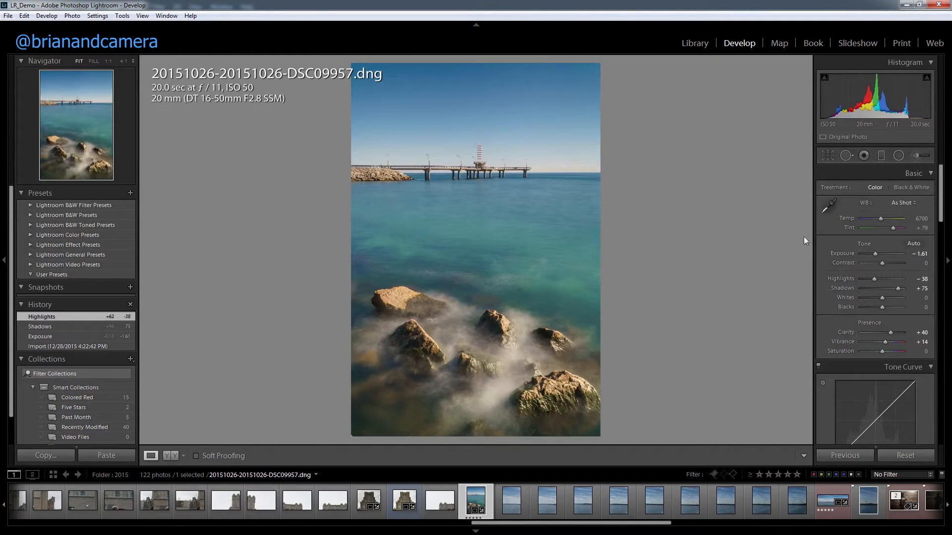
drag(875, 255, 877, 254)
key(alt)
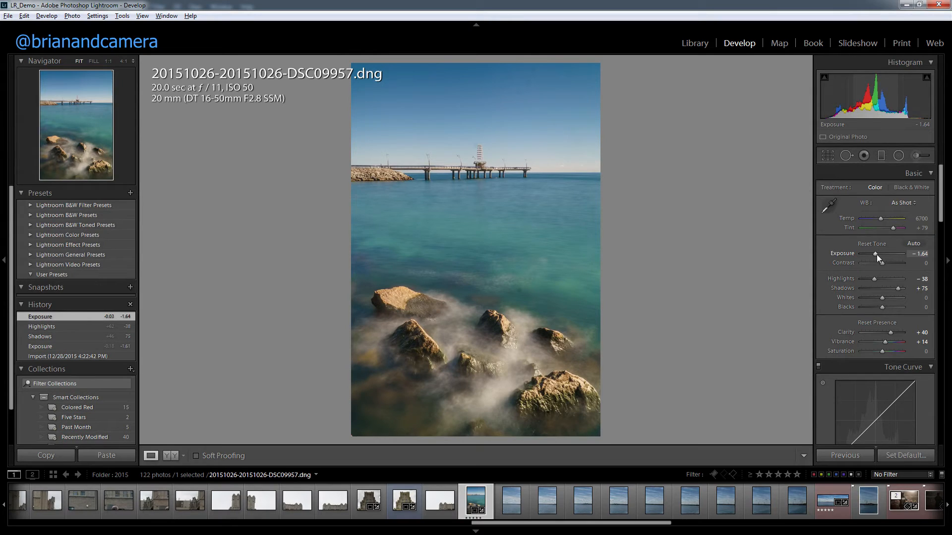
mouse_move(875, 252)
mouse_down()
mouse_move(898, 255)
mouse_move(876, 254)
mouse_up()
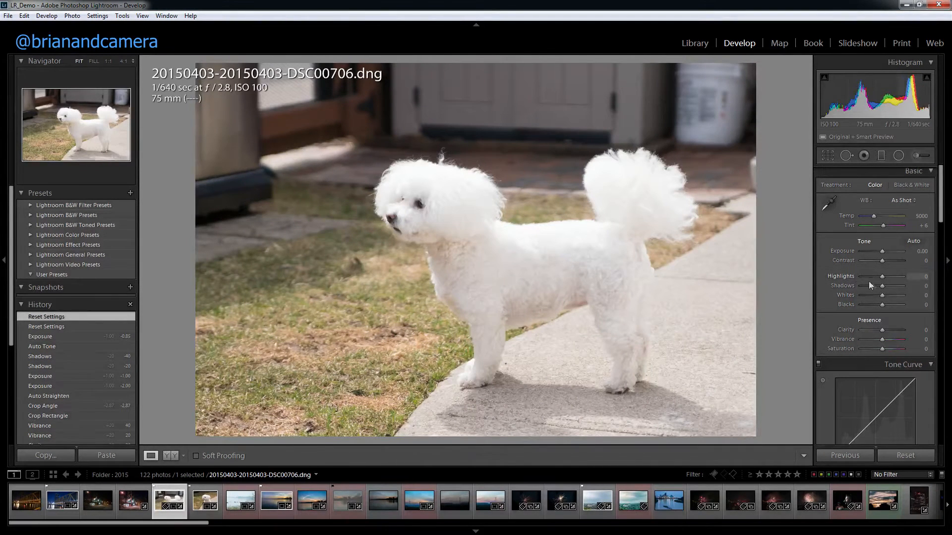
Try Highlights +57 on the standing white dog photo with the clipping preview, and lower it to +26 while viewing the head at 1:1.
key(alt)
drag(880, 277, 893, 277)
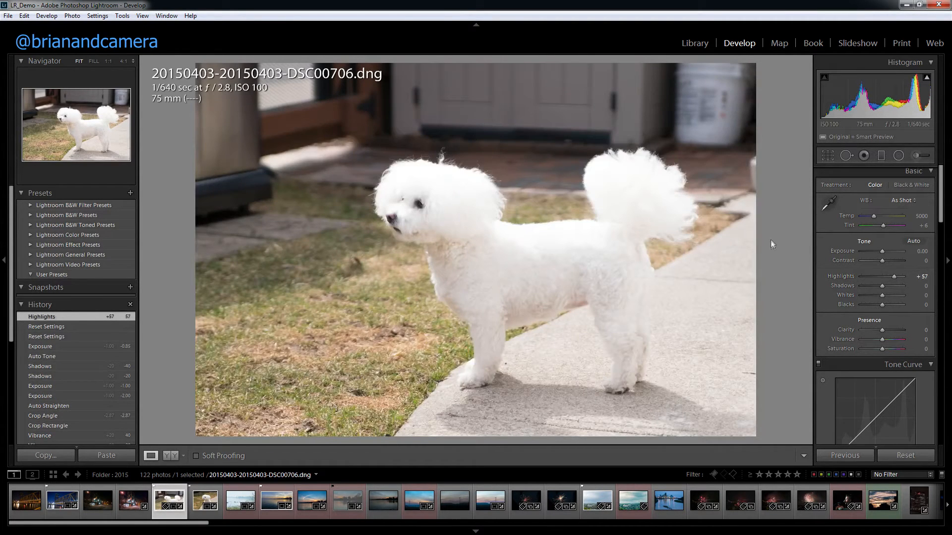
click(430, 172)
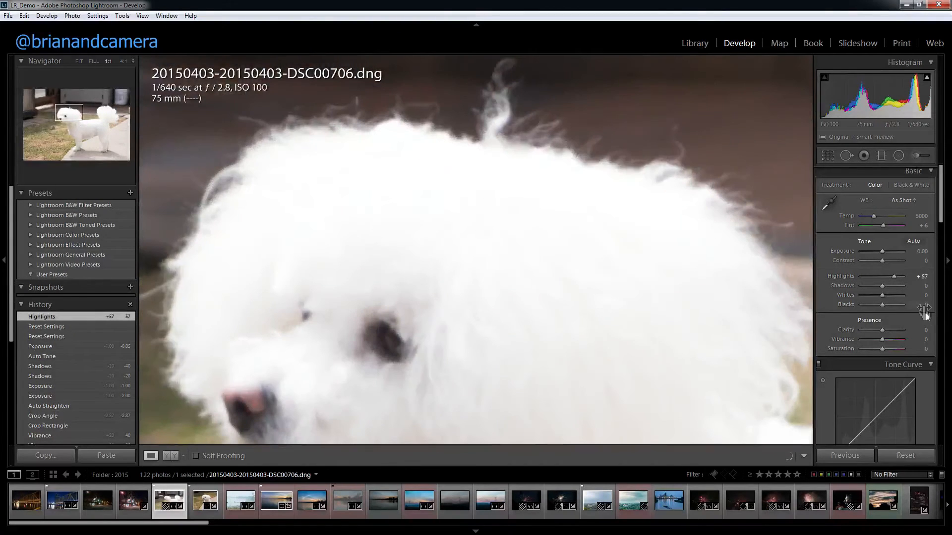
drag(893, 276, 887, 275)
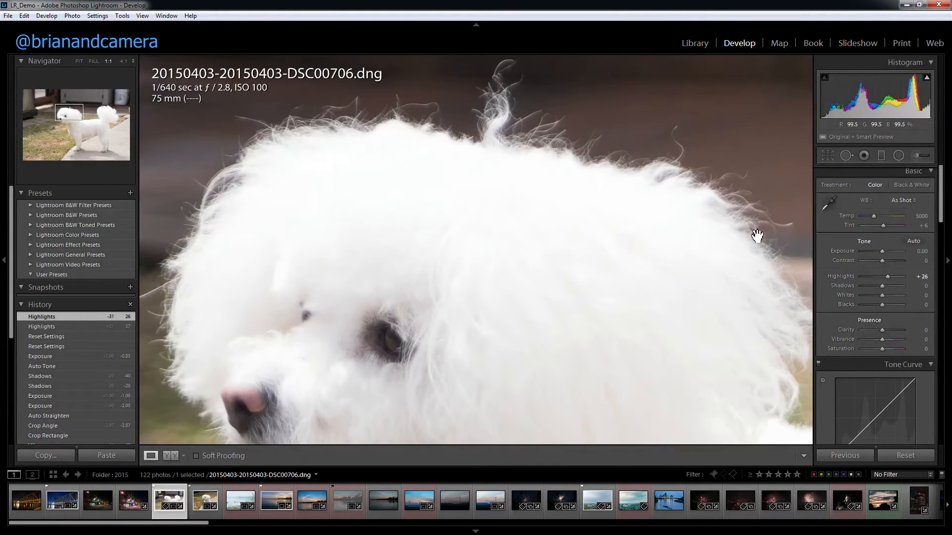
Try Exposure -2.86 with Highlights +100 on the dog photo, and set Highlights to +33 and Exposure back to 0.
drag(882, 251, 917, 280)
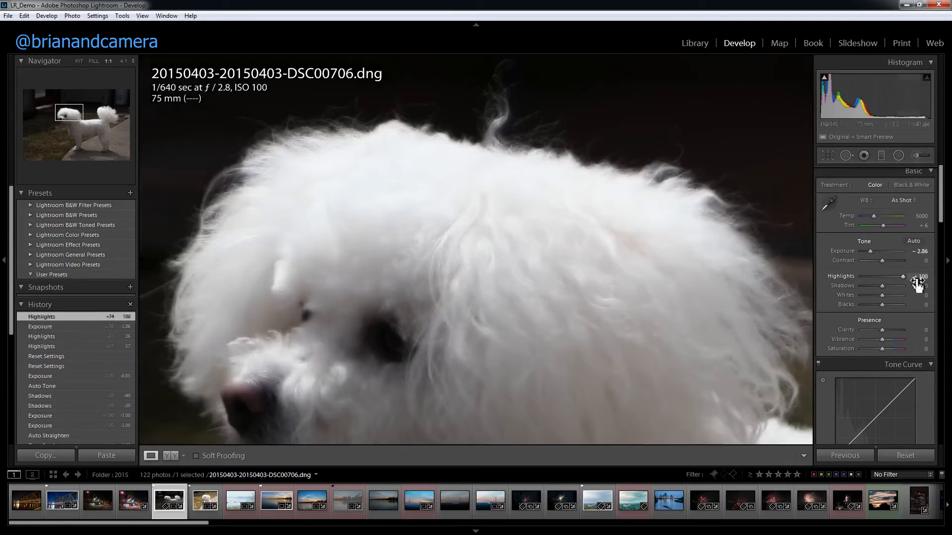
click(887, 277)
double_click(870, 251)
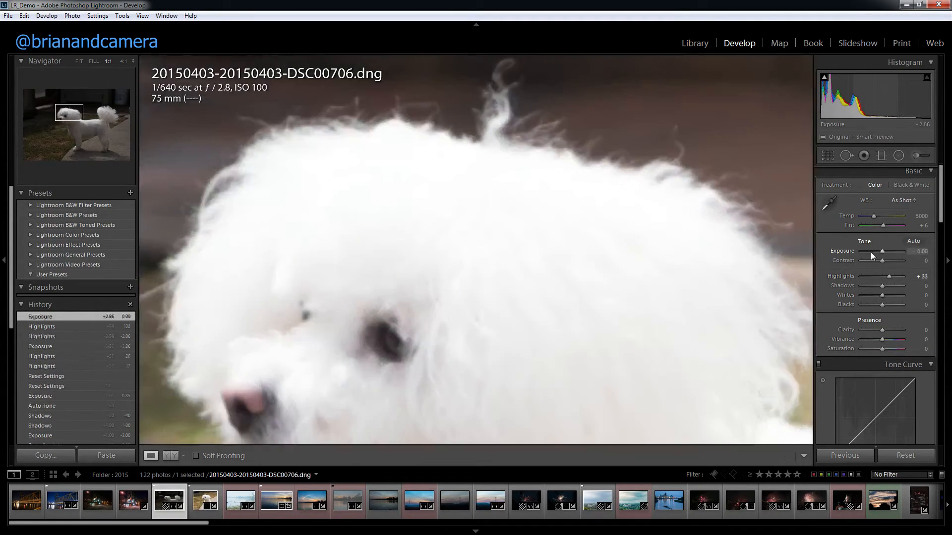
click(607, 227)
Set the dog photo's Exposure to -2.74, Highlights to 0, Blacks to +24 and Shadows to -83 using clipping previews, and inspect the dark background at 1:1.
key(alt)
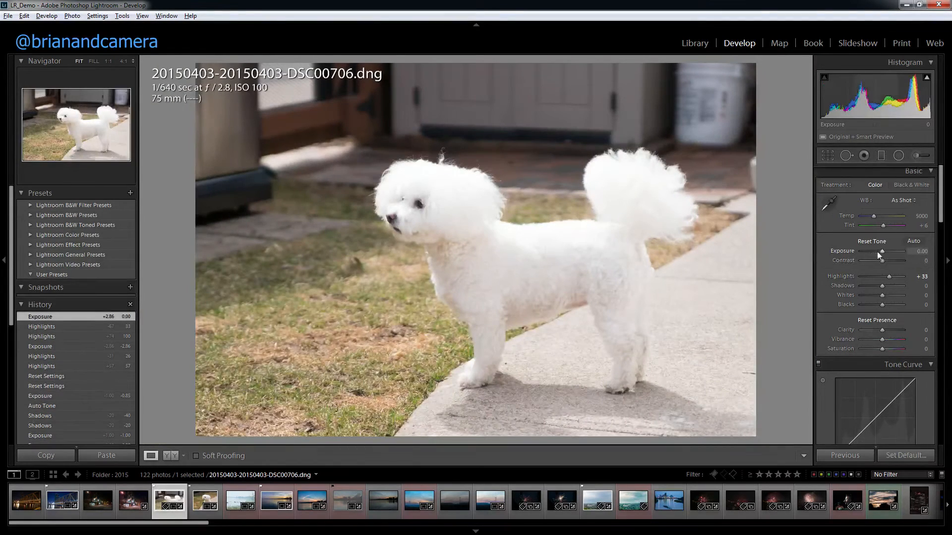
mouse_move(882, 253)
mouse_down()
mouse_move(899, 260)
mouse_move(882, 255)
mouse_up()
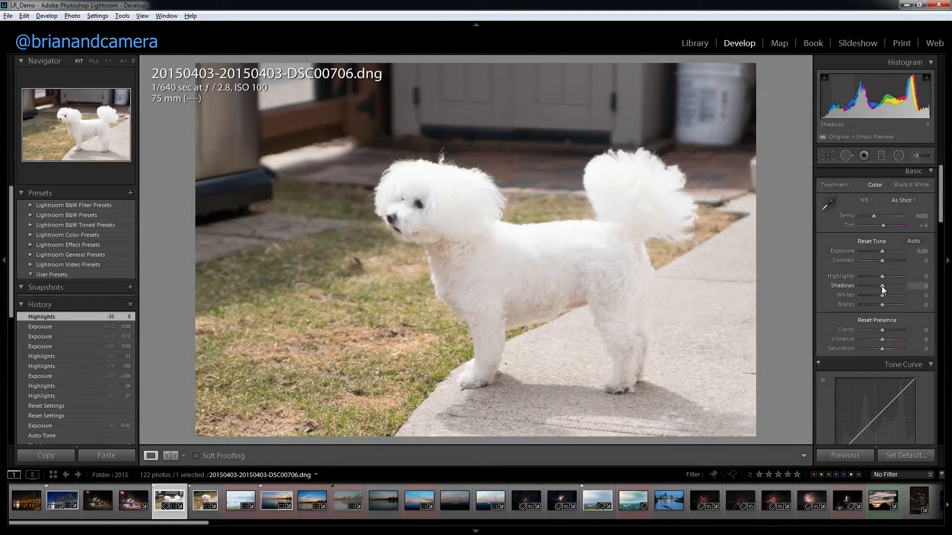
mouse_move(881, 286)
mouse_down()
mouse_move(853, 288)
mouse_move(882, 286)
mouse_up()
drag(883, 252, 870, 253)
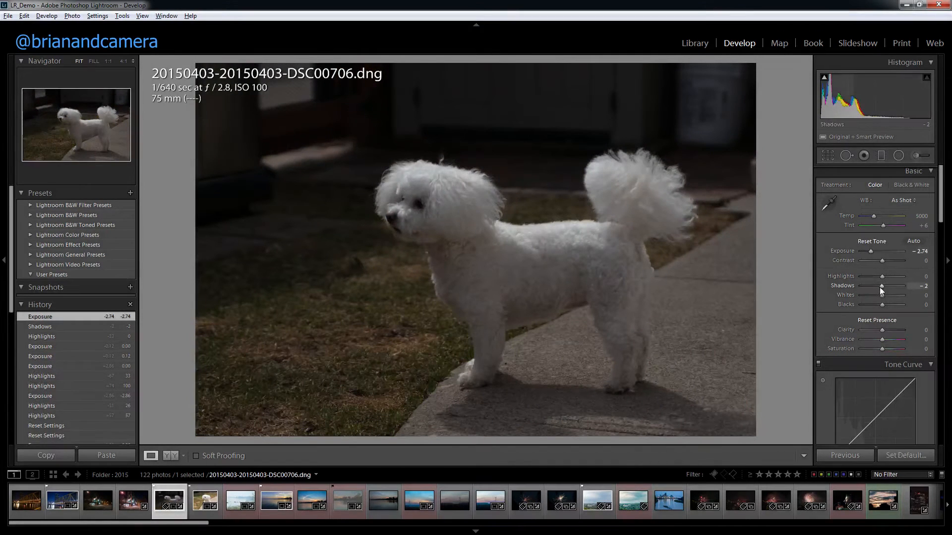
drag(879, 305, 864, 288)
click(224, 210)
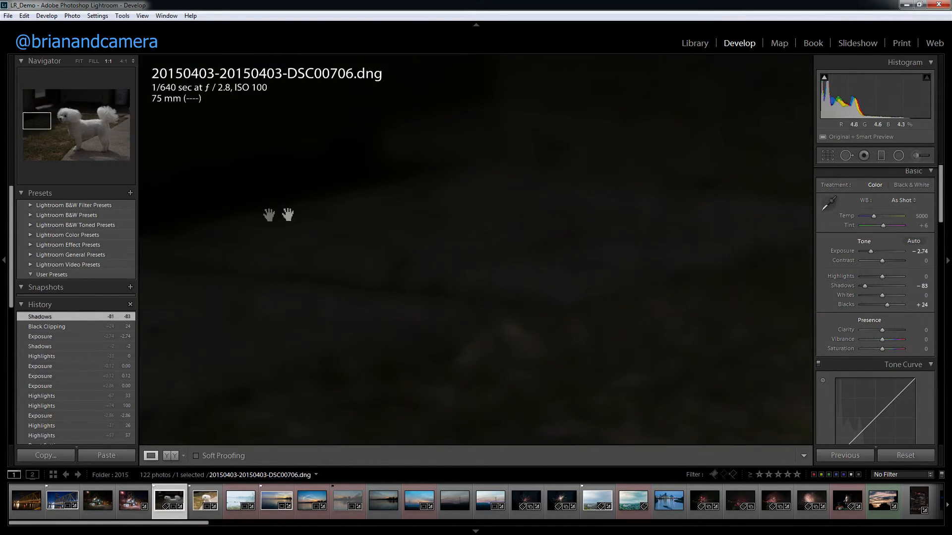
Return the dog photo to the full view and set Blacks to -43, Exposure to -1.79, Highlights to +10 and Shadows to -43.
drag(264, 219, 472, 312)
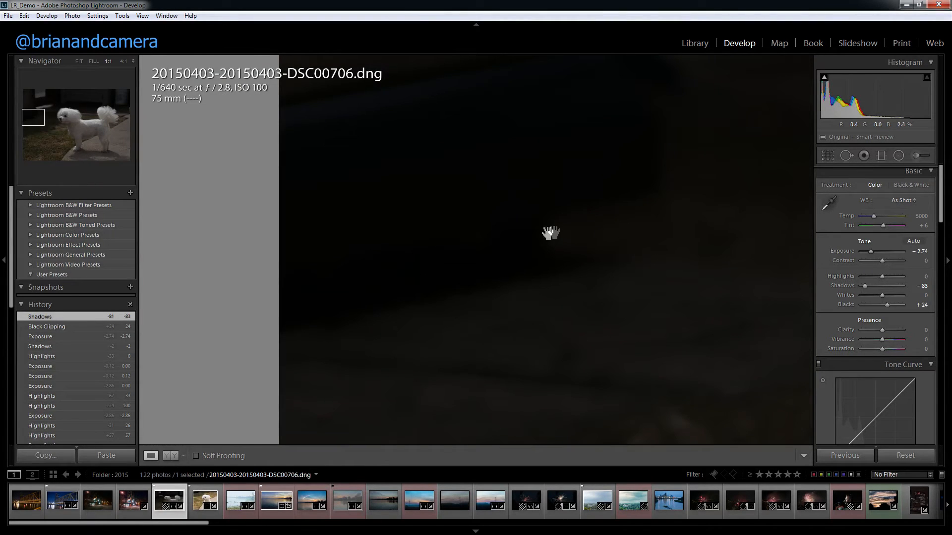
click(555, 230)
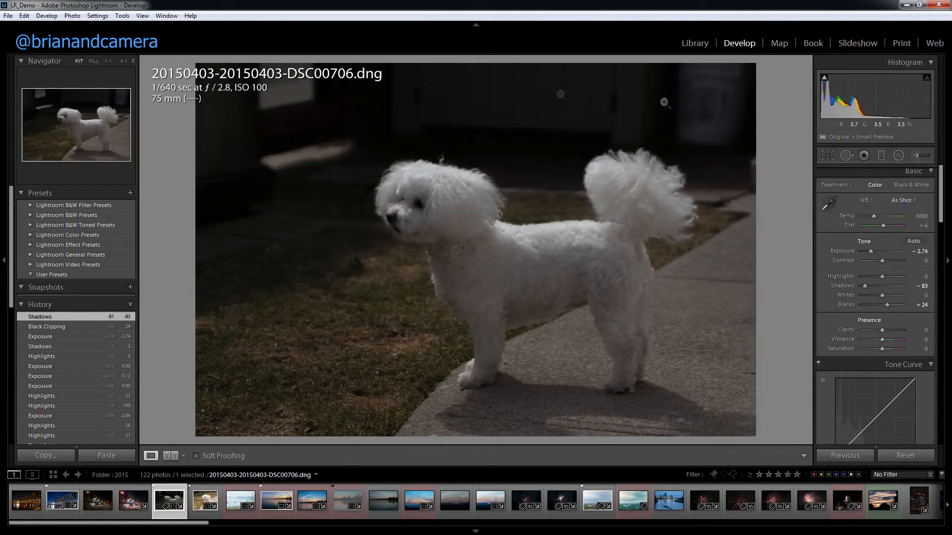
drag(887, 306, 872, 306)
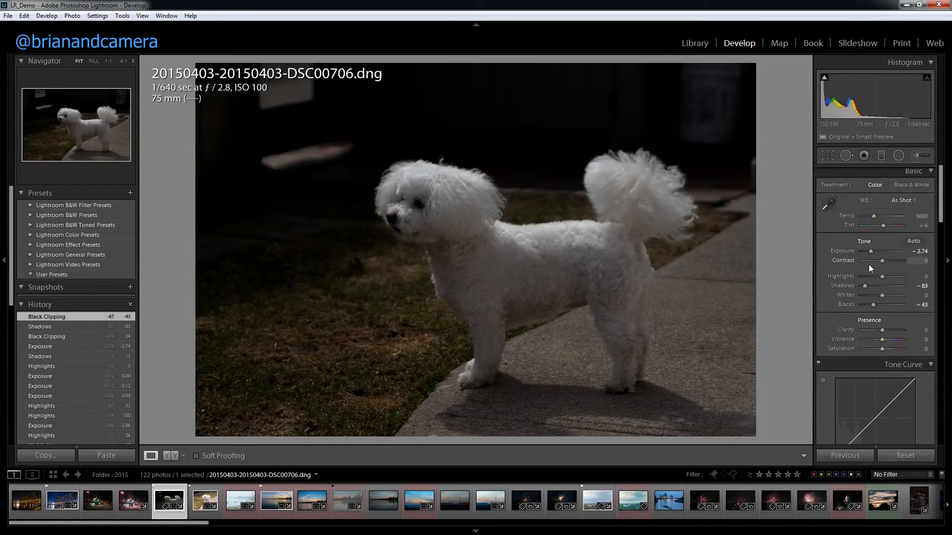
drag(870, 252, 873, 252)
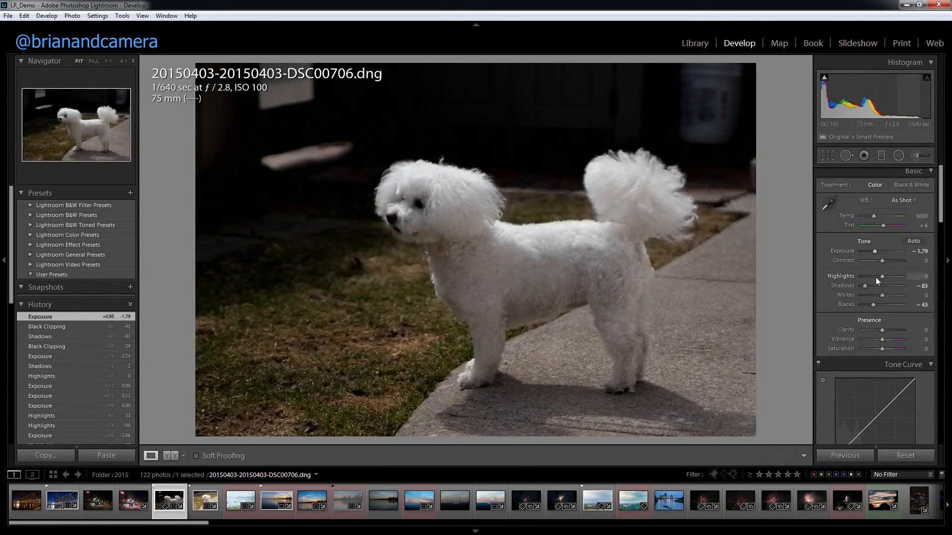
drag(882, 276, 878, 299)
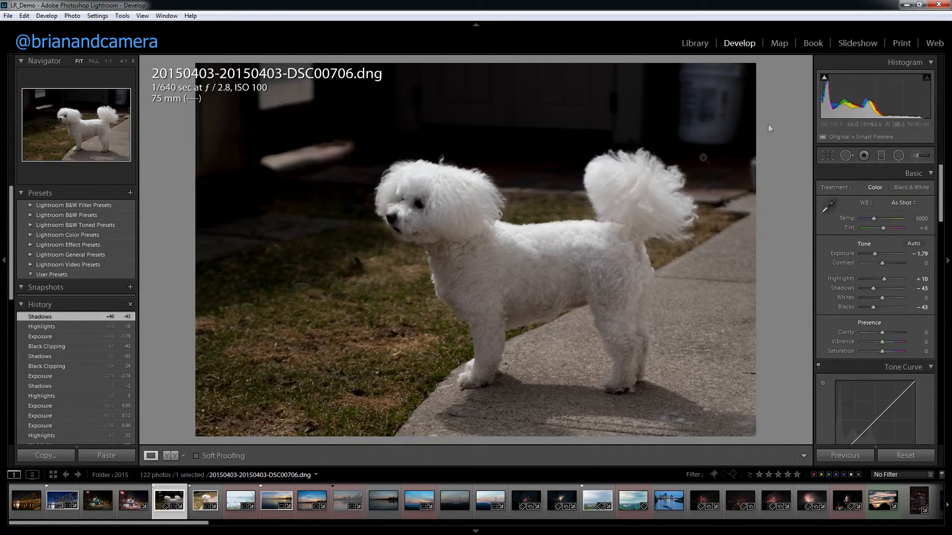
click(694, 43)
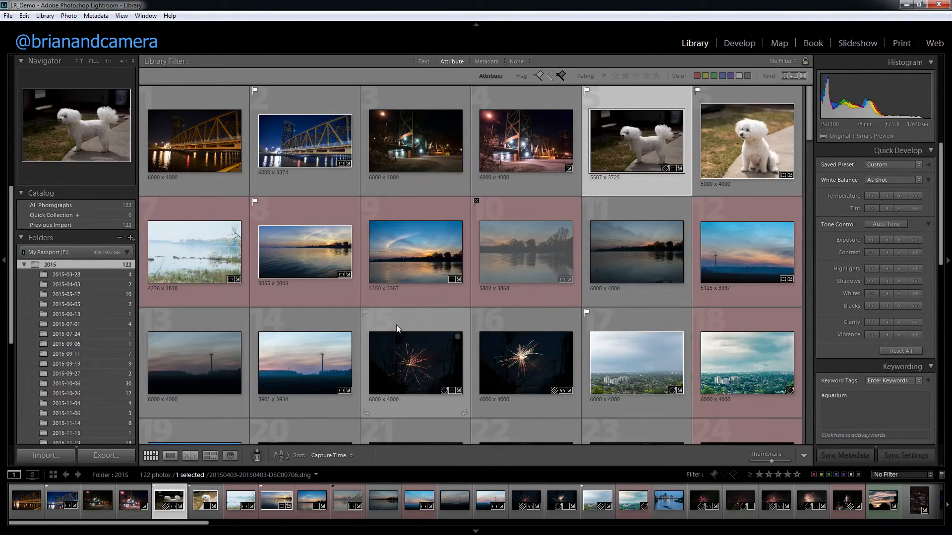
scroll(397, 327, down, 5)
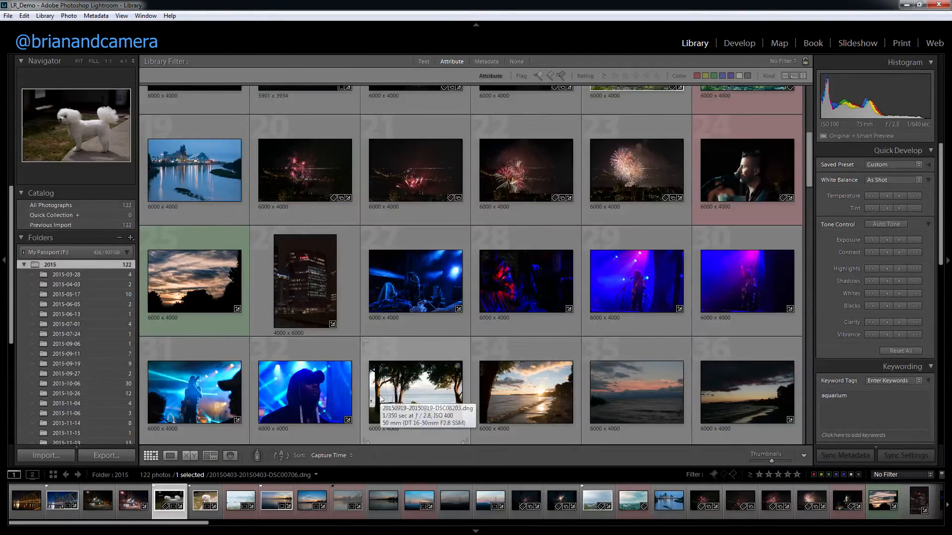
scroll(388, 399, down, 2)
click(413, 305)
key(d)
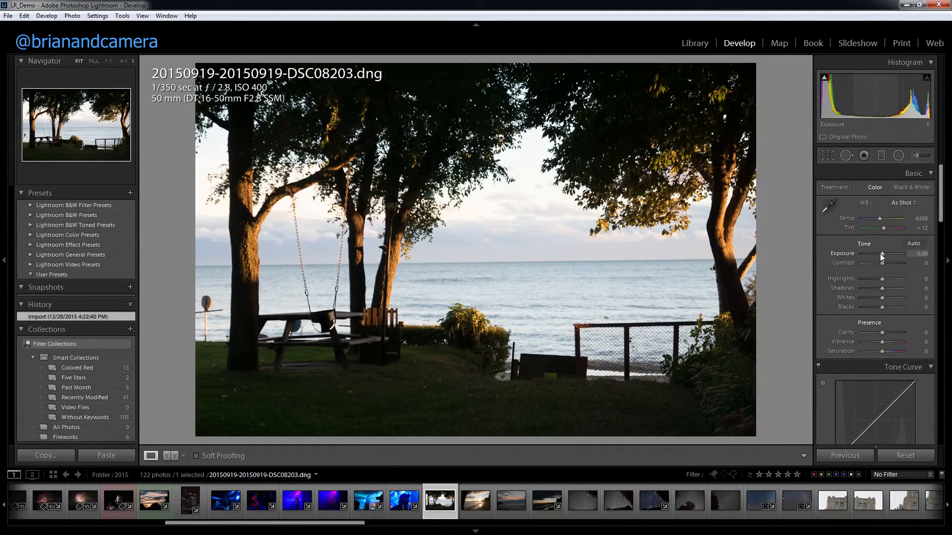
Adjust the lakeside swing photo to Exposure -1.31, Highlights -45, Shadows +55, Clarity +26 and Saturation +62.
drag(882, 253, 893, 288)
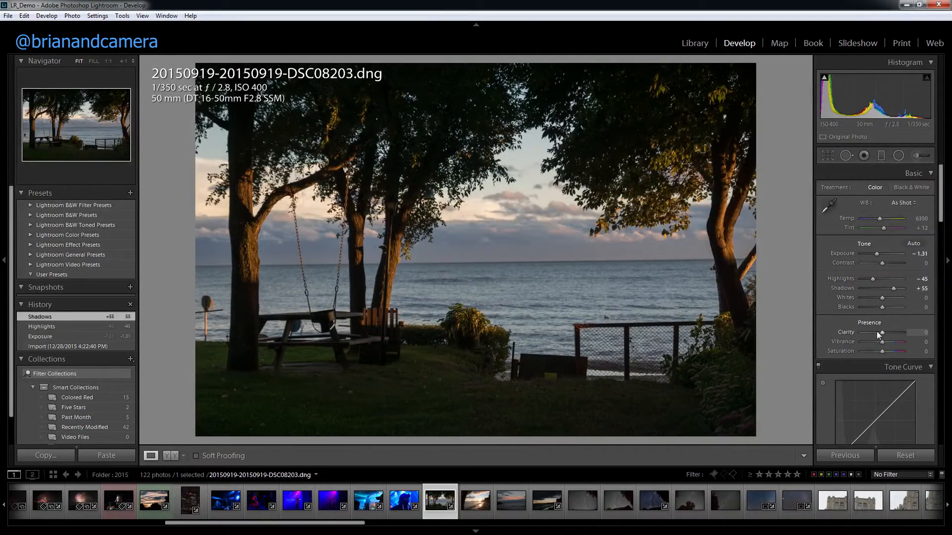
drag(883, 332, 888, 334)
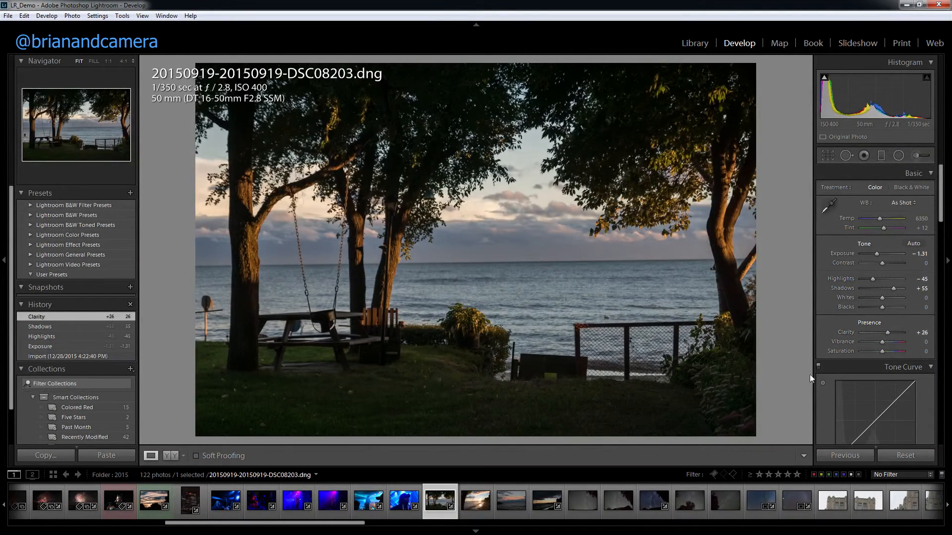
scroll(843, 354, down, 2)
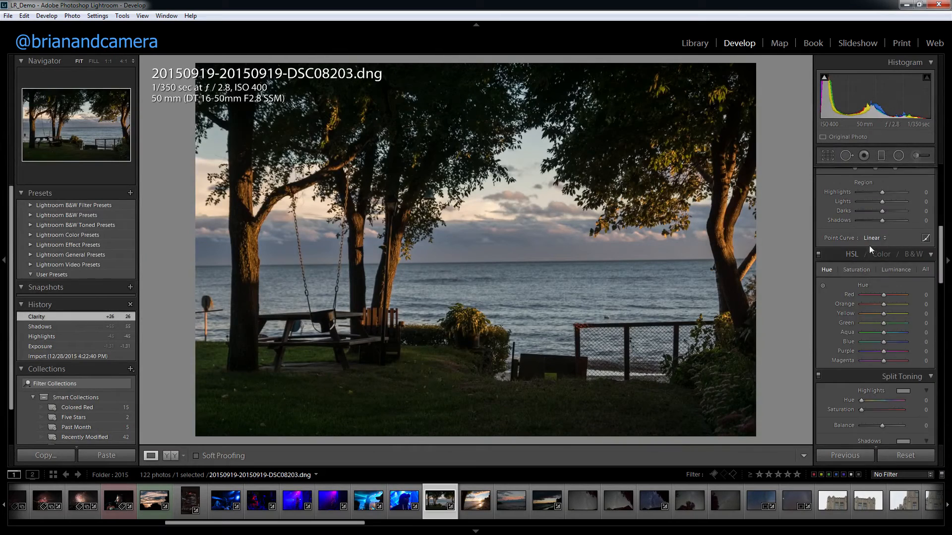
scroll(835, 275, down, 3)
scroll(838, 277, up, 3)
drag(886, 277, 895, 279)
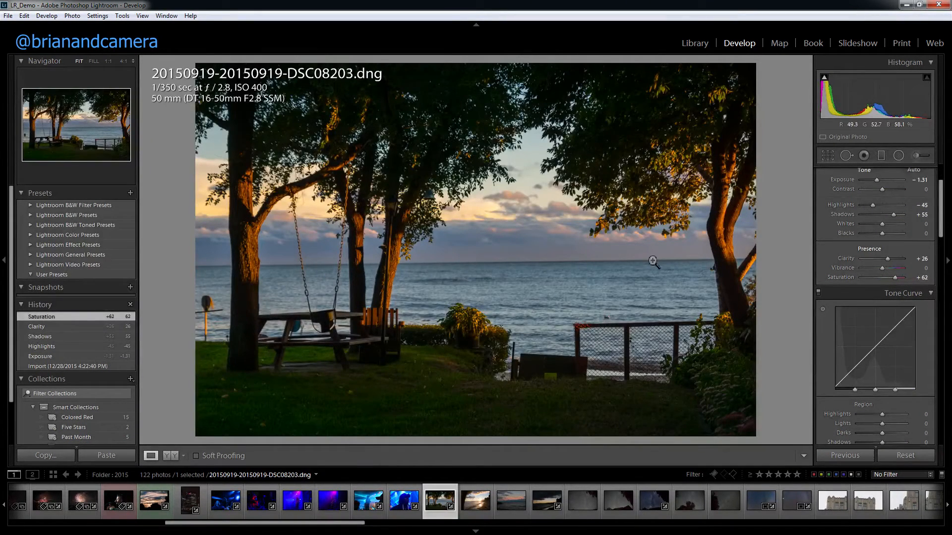
Apply the previous photo's develop settings to the beach sunset photo DSC08210 and the dusk lake photo DSC08272.
click(474, 511)
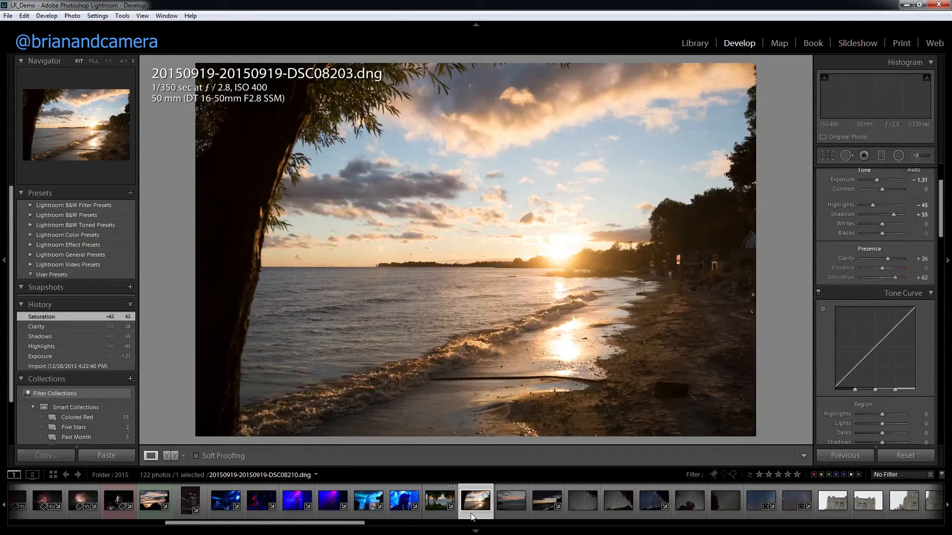
click(837, 459)
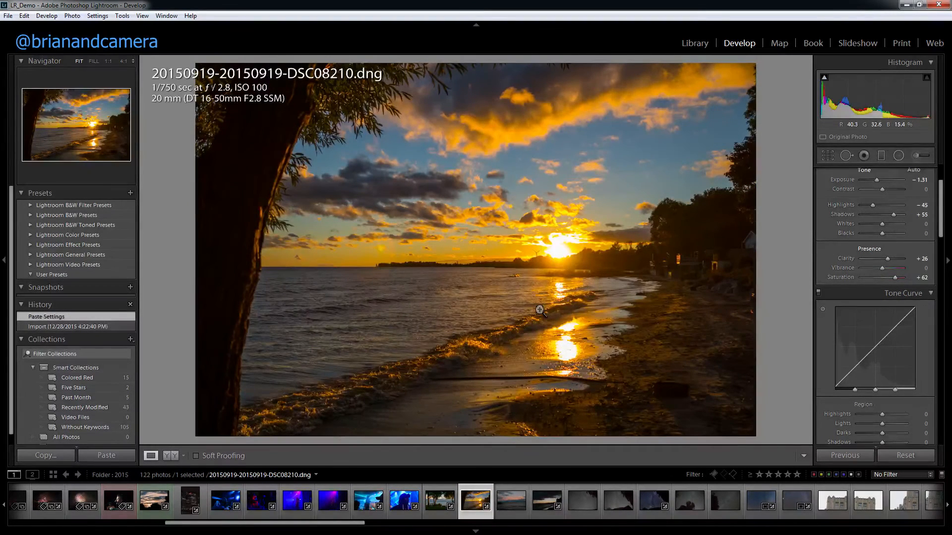
click(511, 505)
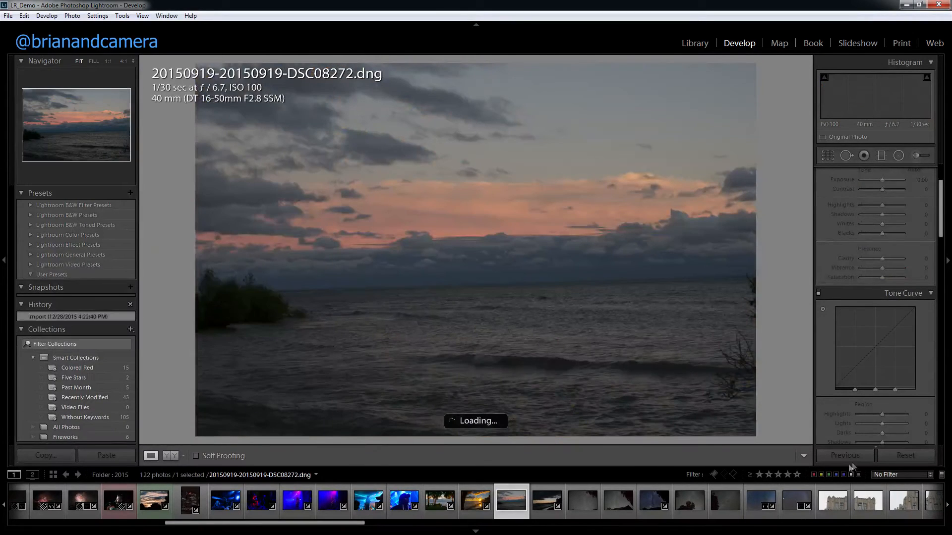
click(840, 457)
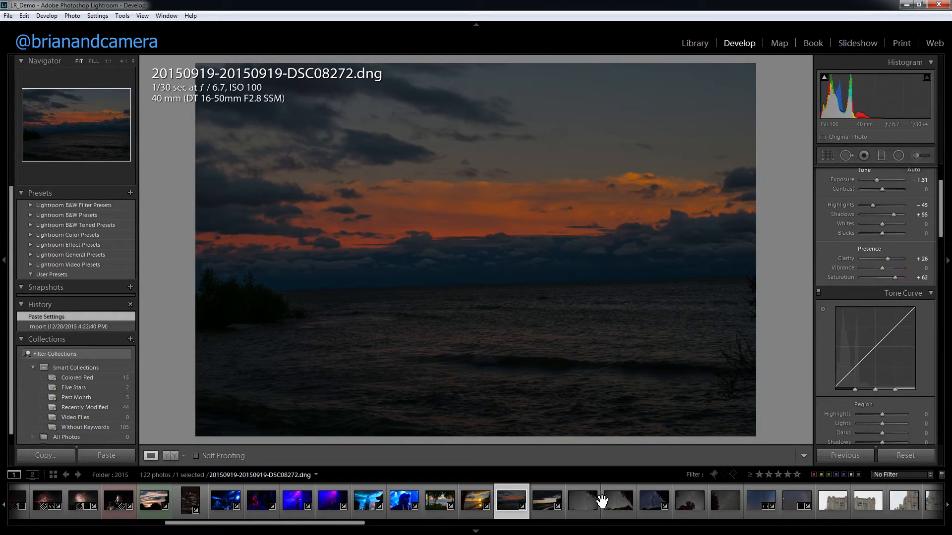
Select the Milky Way photo DSC08318 and start copying its develop settings.
click(654, 516)
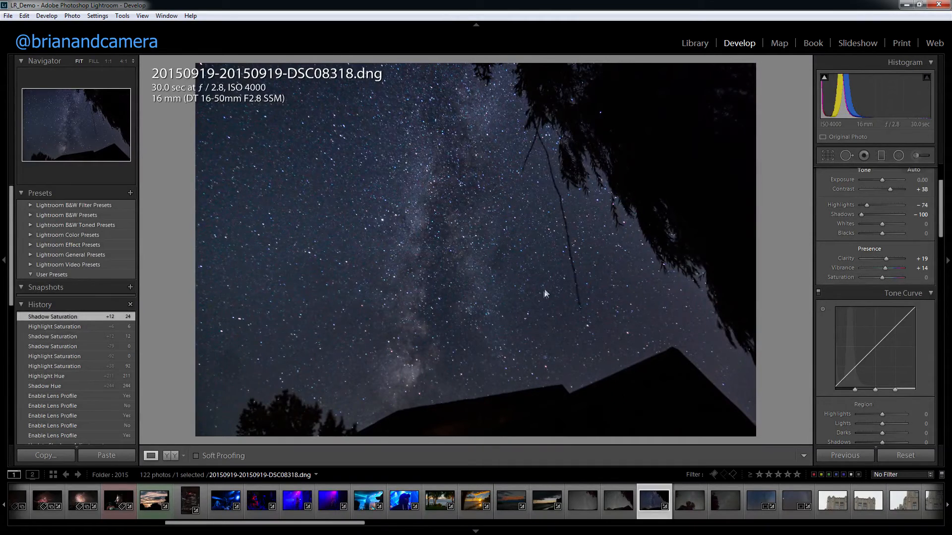
right_click(652, 513)
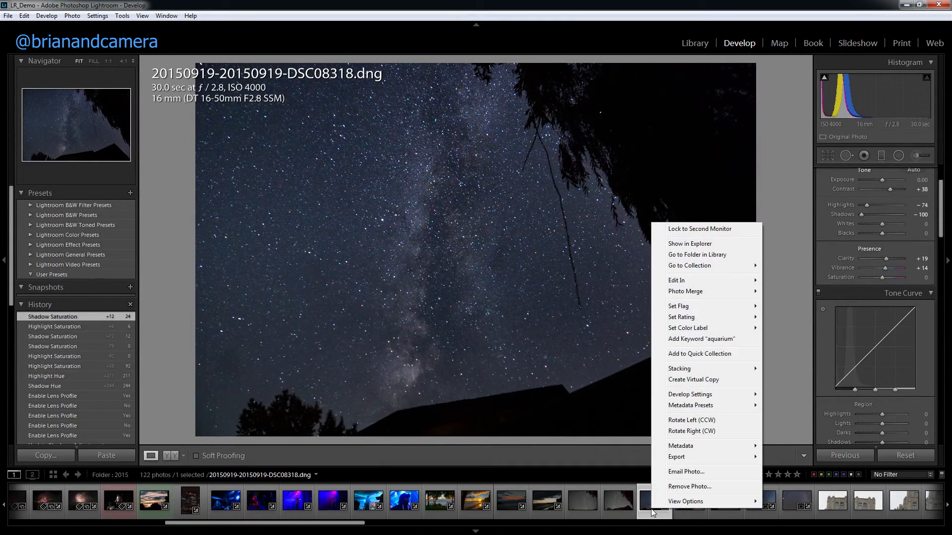
mouse_move(686, 396)
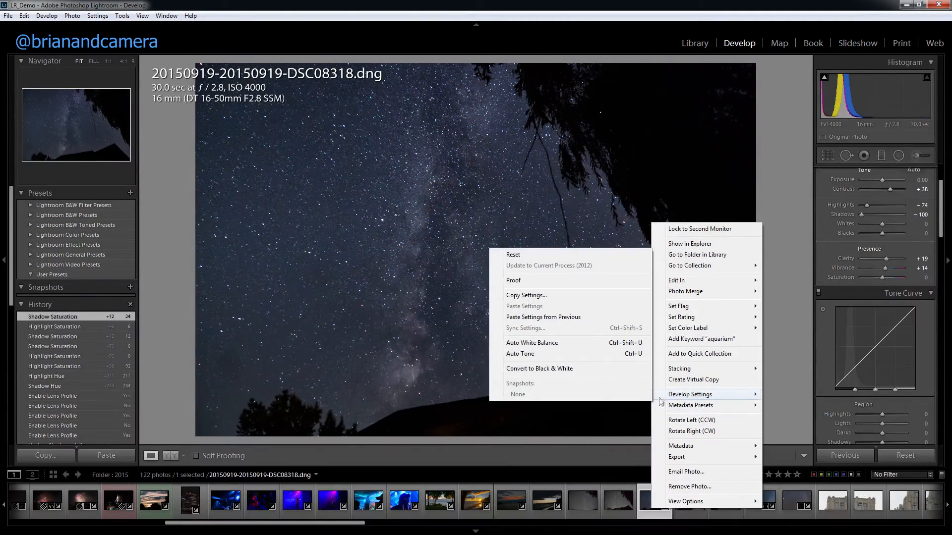
click(530, 296)
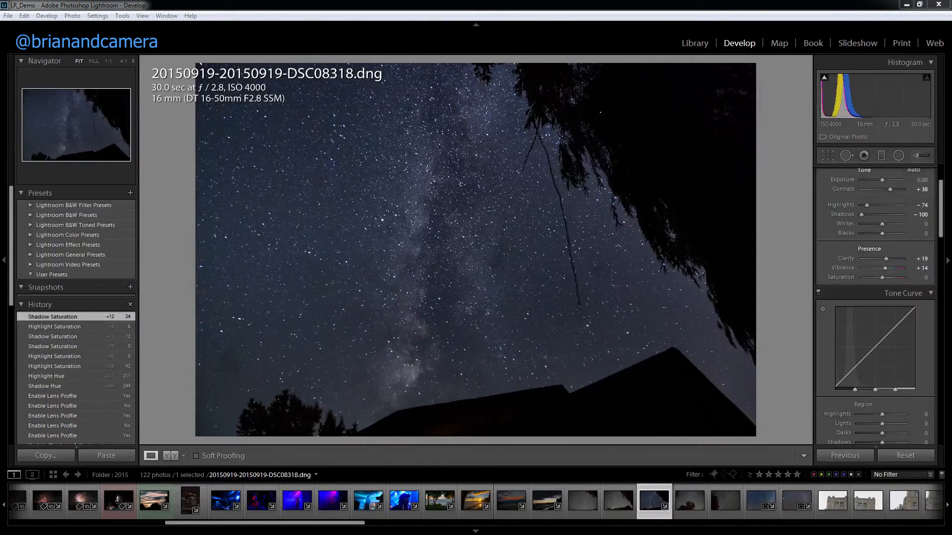
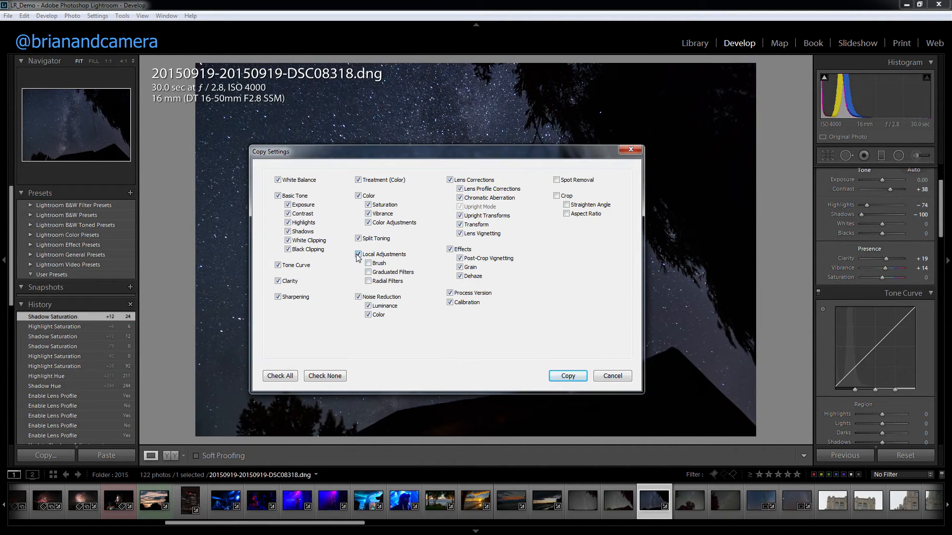
Copy the Milky Way photo's checked develop settings and paste them onto the star photo DSC08316.
click(568, 376)
click(586, 501)
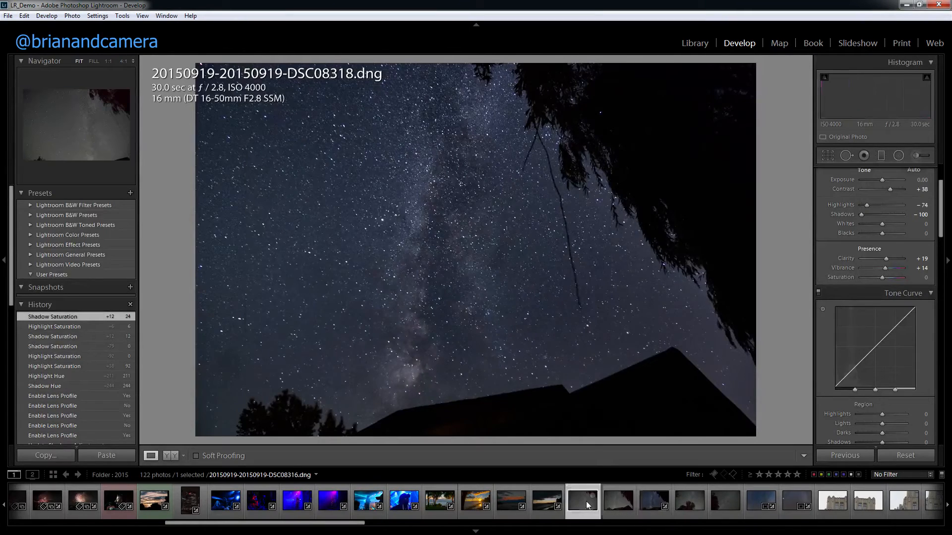
right_click(585, 510)
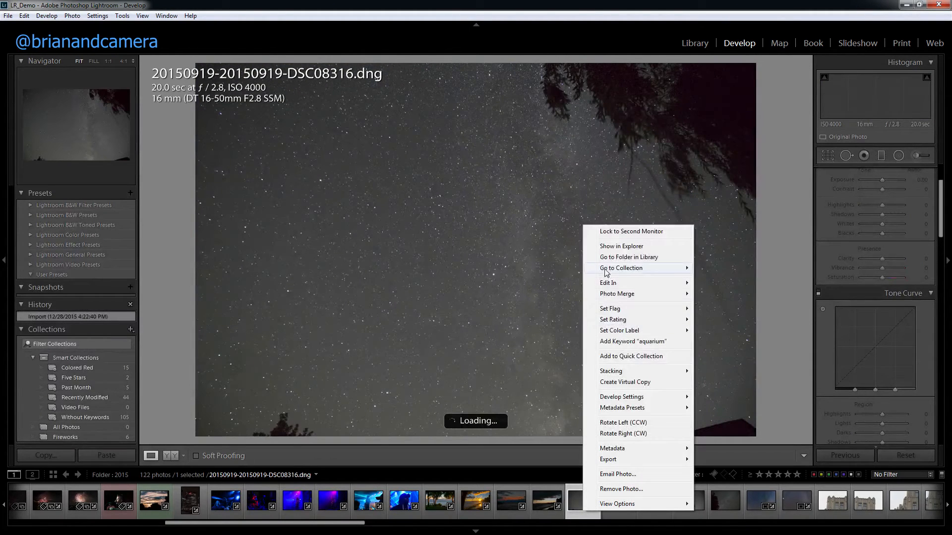
mouse_move(614, 400)
click(560, 308)
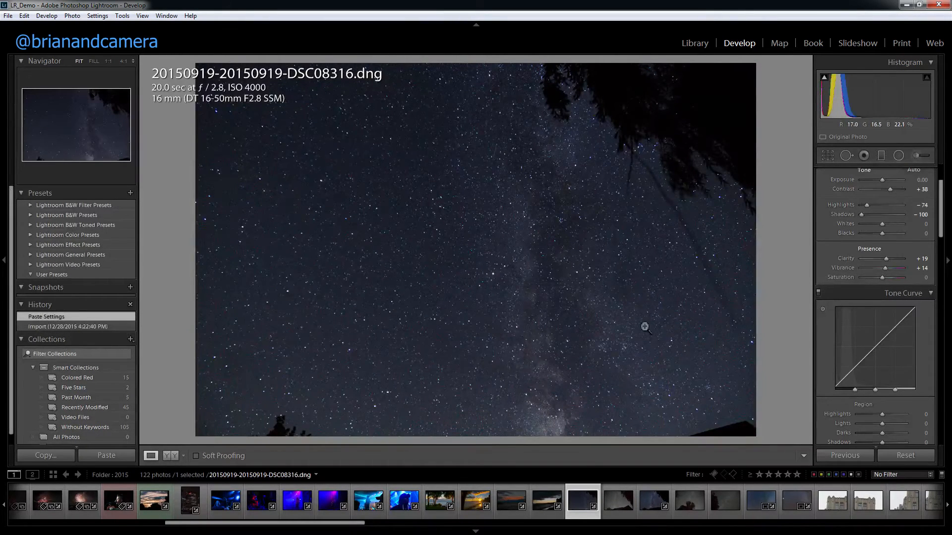
Paste the copied develop settings onto the star photo DSC08317.
click(620, 515)
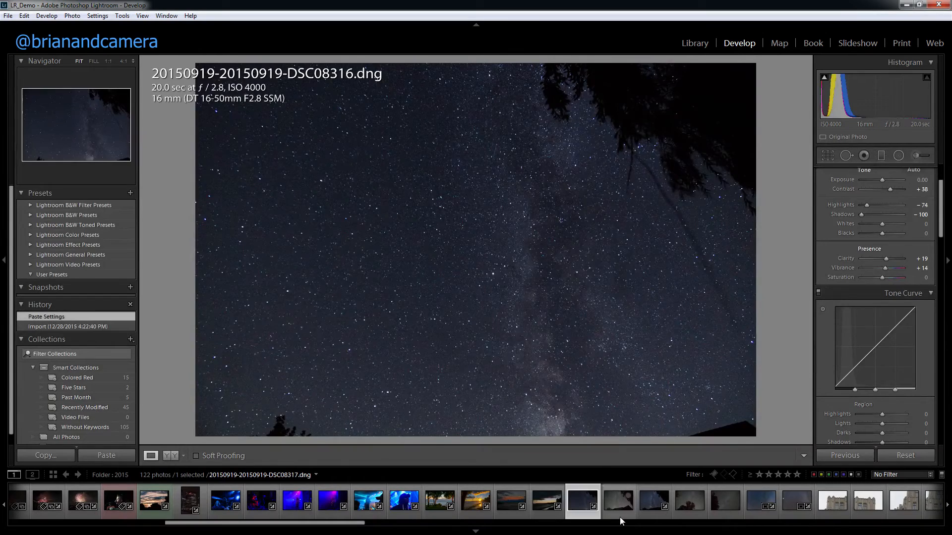
right_click(620, 518)
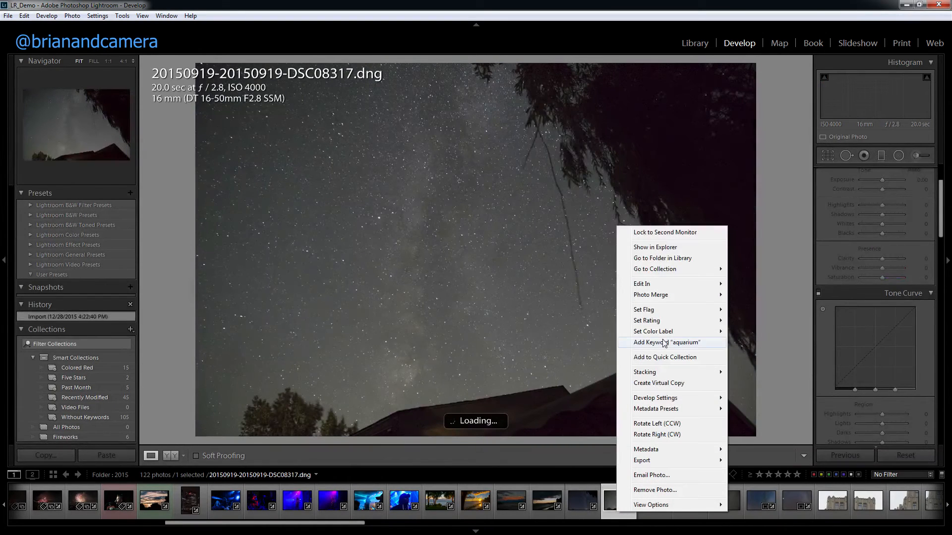
mouse_move(648, 403)
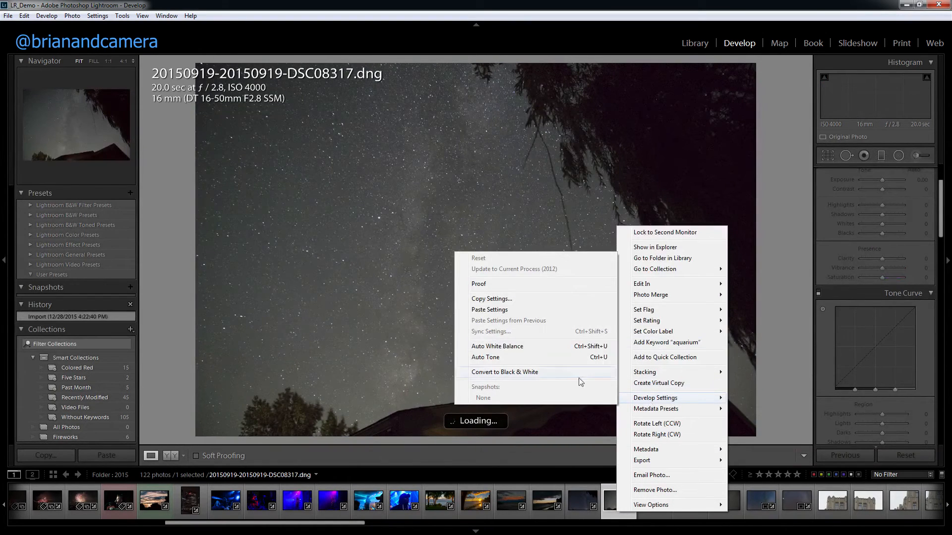
click(503, 311)
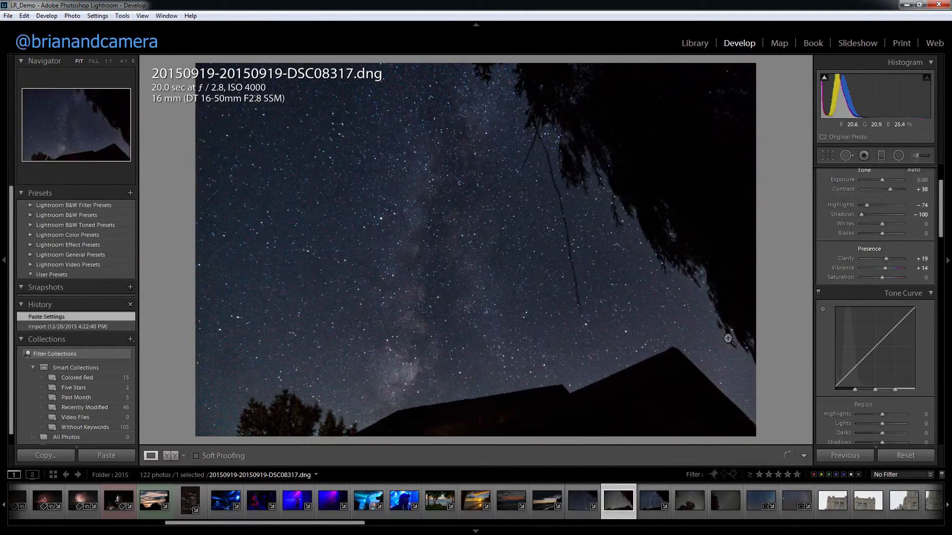
Add a slightly tilted graduated filter rising from the rooftops on DSC08317 and set its Exposure to -0.67.
click(881, 156)
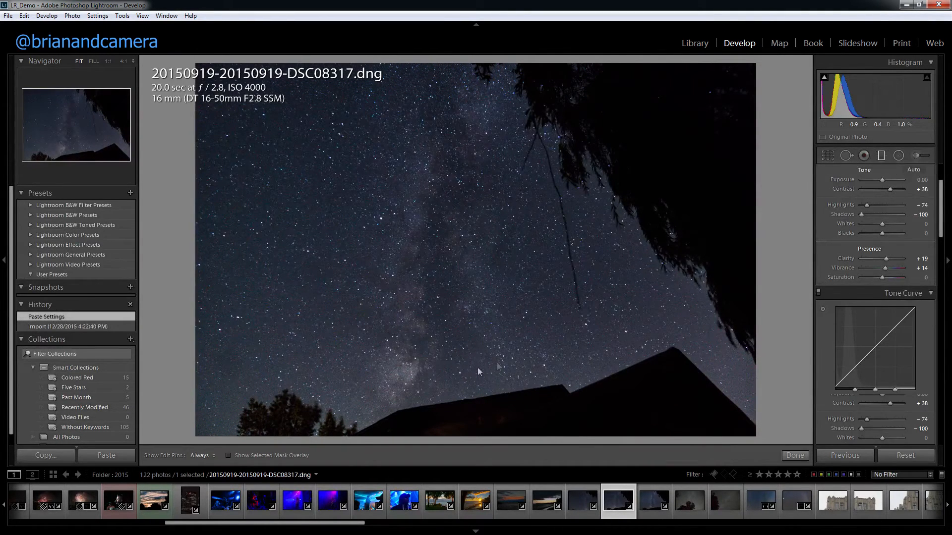
drag(393, 436, 411, 235)
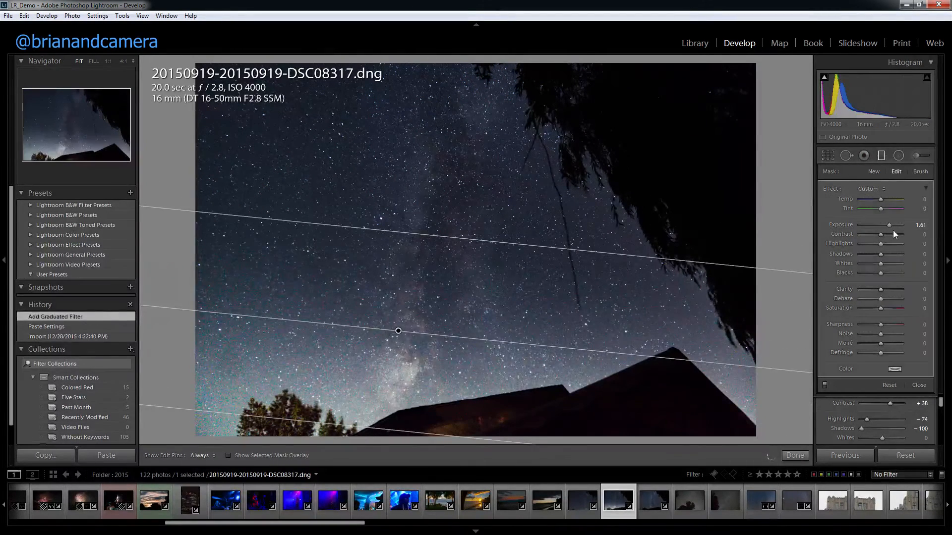
drag(891, 227, 878, 228)
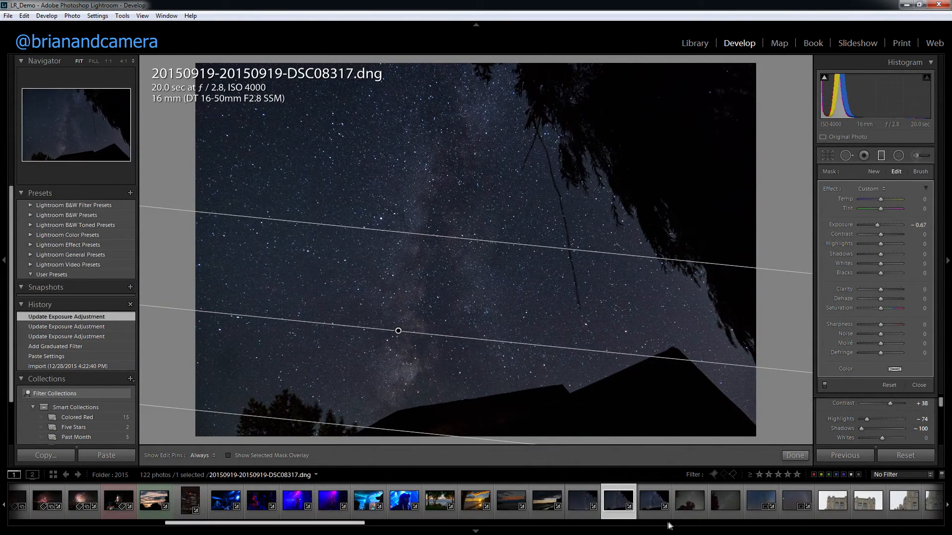
White-balance the blue-lit guitarist photo DSC07465 to Temp 2850 and Tint -55 by sampling a neutral area, and compare it with the imported state.
click(688, 515)
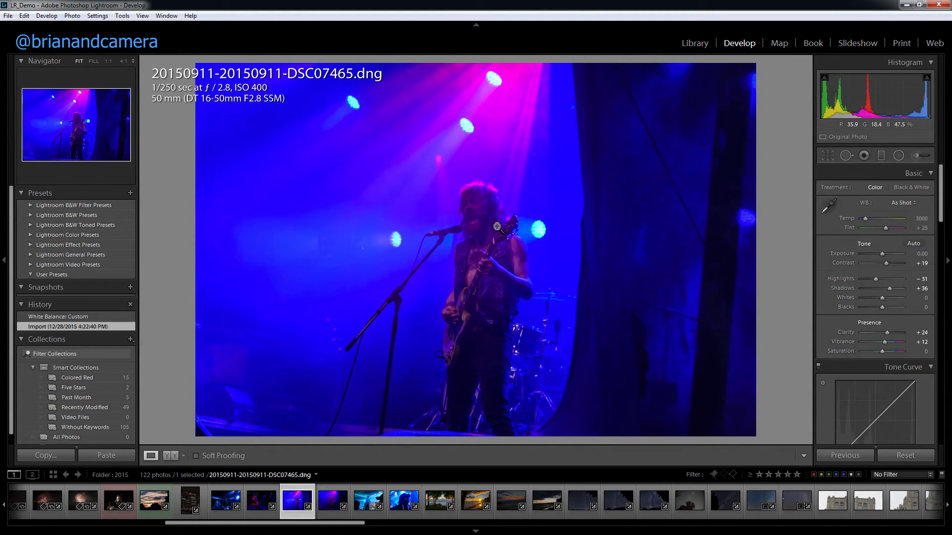
click(828, 206)
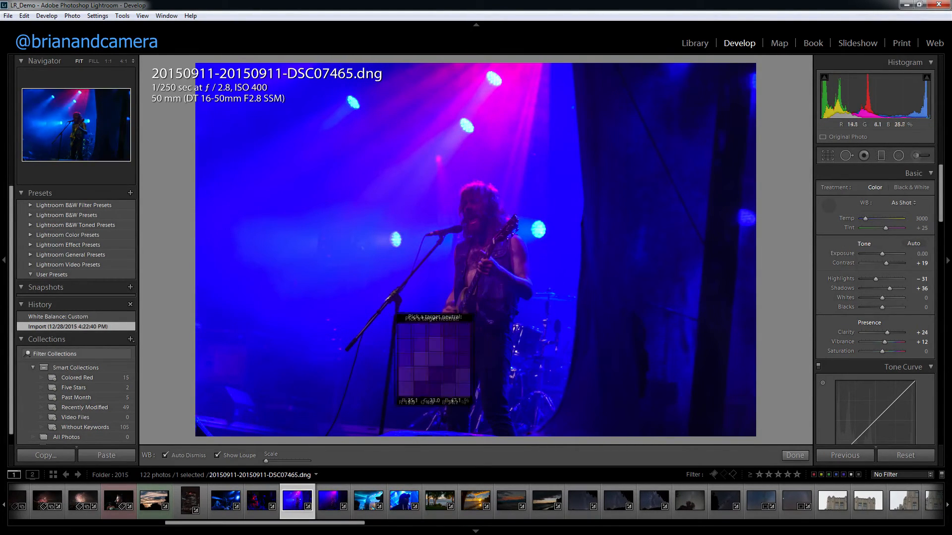
click(373, 315)
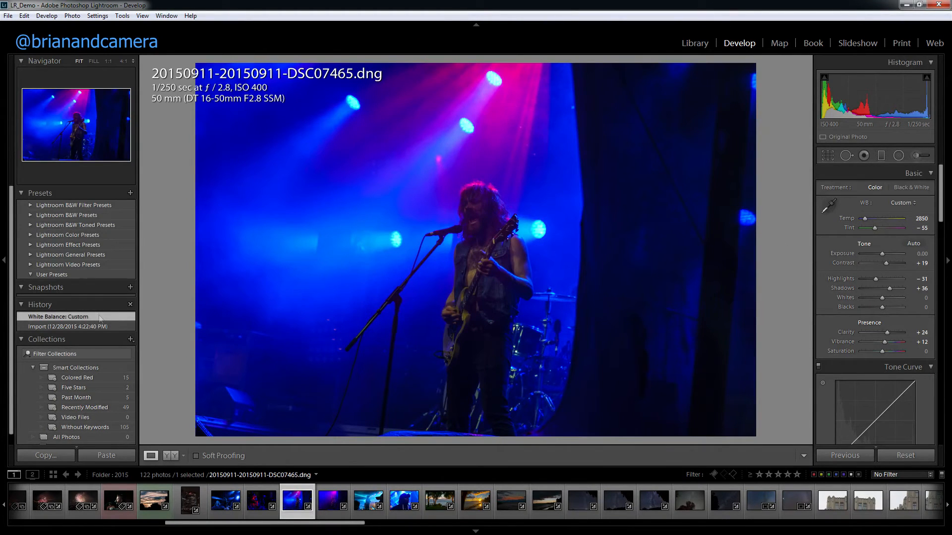
click(70, 326)
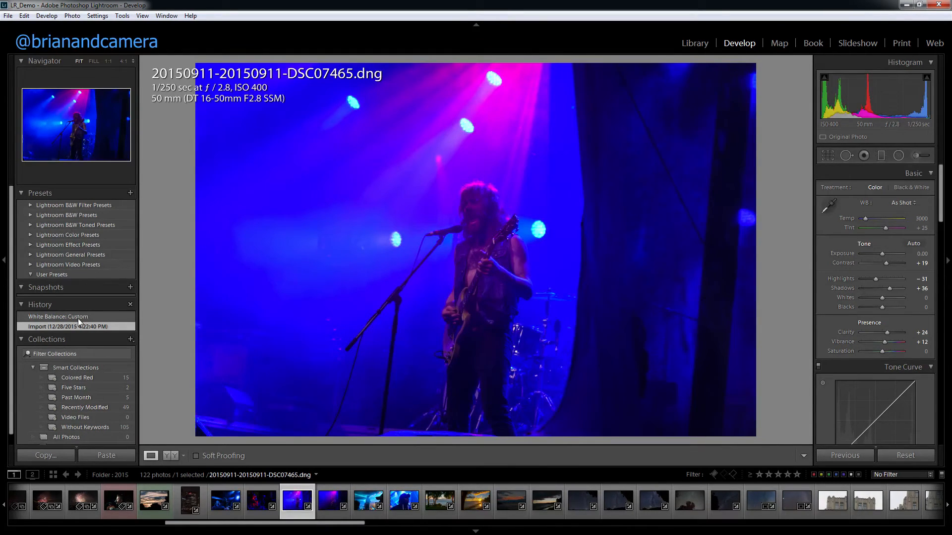
click(78, 317)
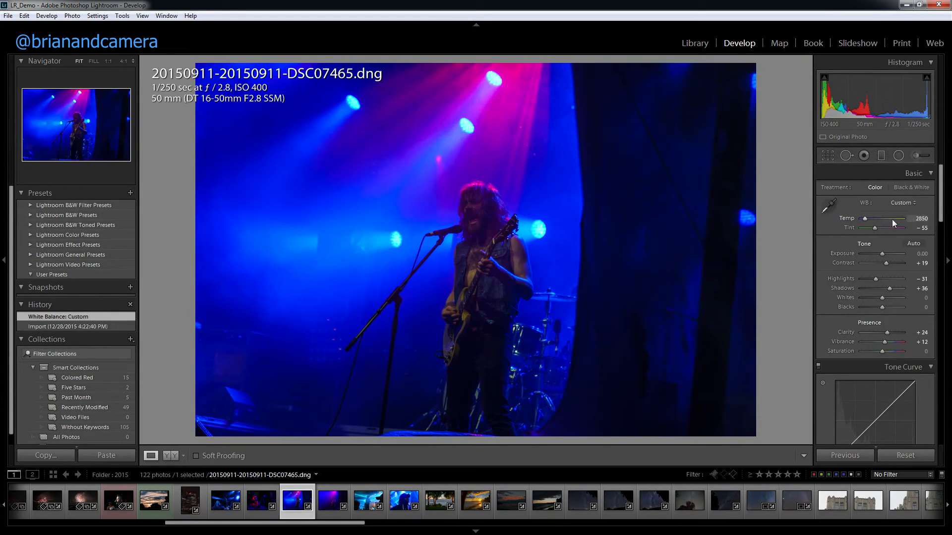
Return to the Library grid and open the concert silhouette photo DSC08408 in Adobe Photoshop CC 2015.
key(g)
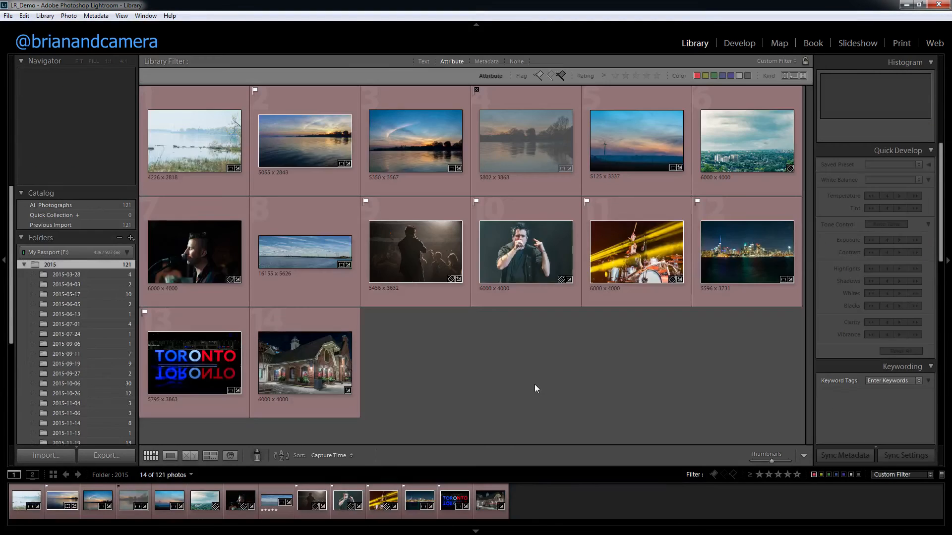
right_click(417, 271)
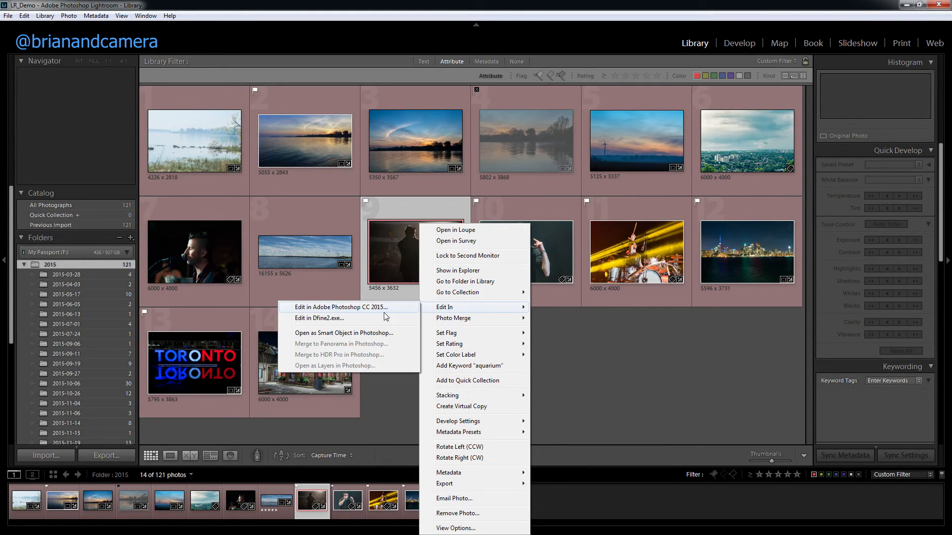
click(384, 305)
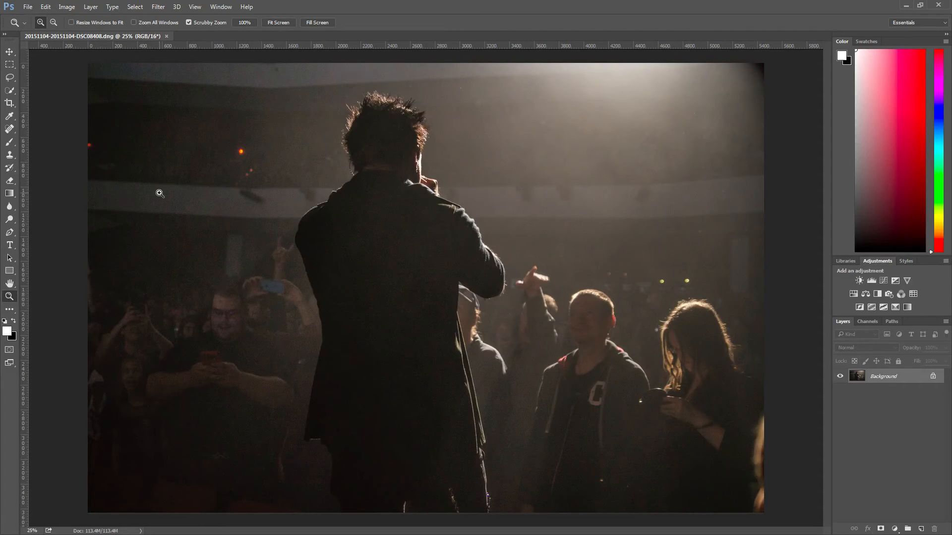
On a new layer, paint soft white haze over the back of the singer's coat with a 333 px brush and save the file.
key(ctrl+shift+alt+n)
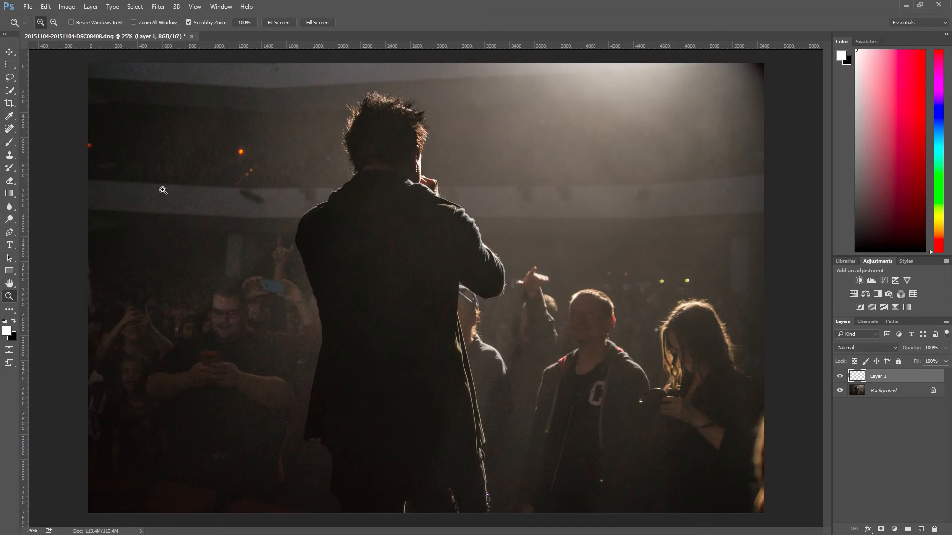
key(b)
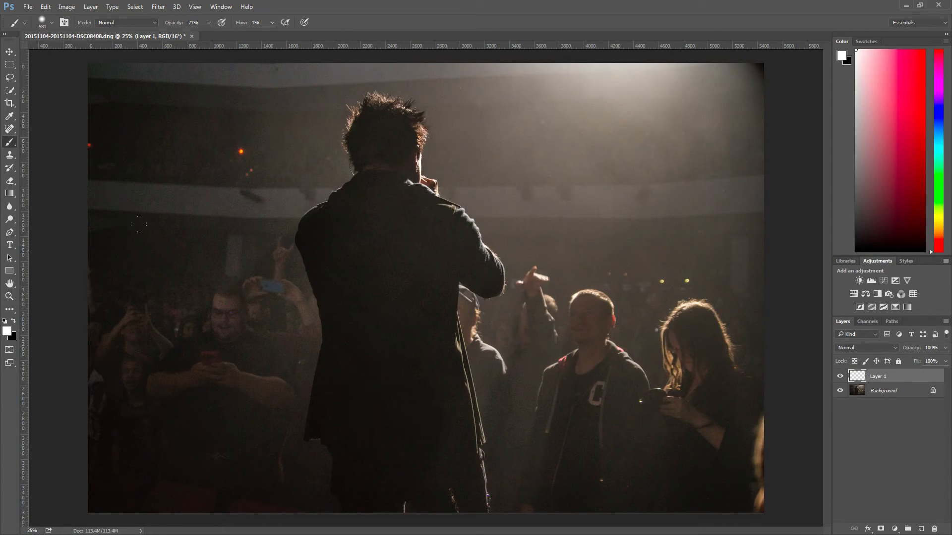
mouse_move(177, 199)
mouse_down()
mouse_move(187, 207)
mouse_move(156, 211)
mouse_up()
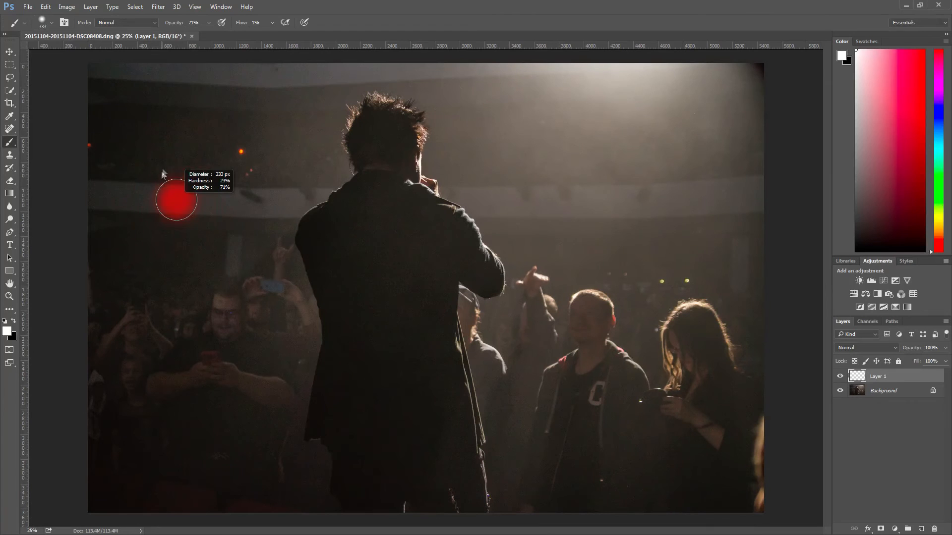
drag(166, 143, 159, 128)
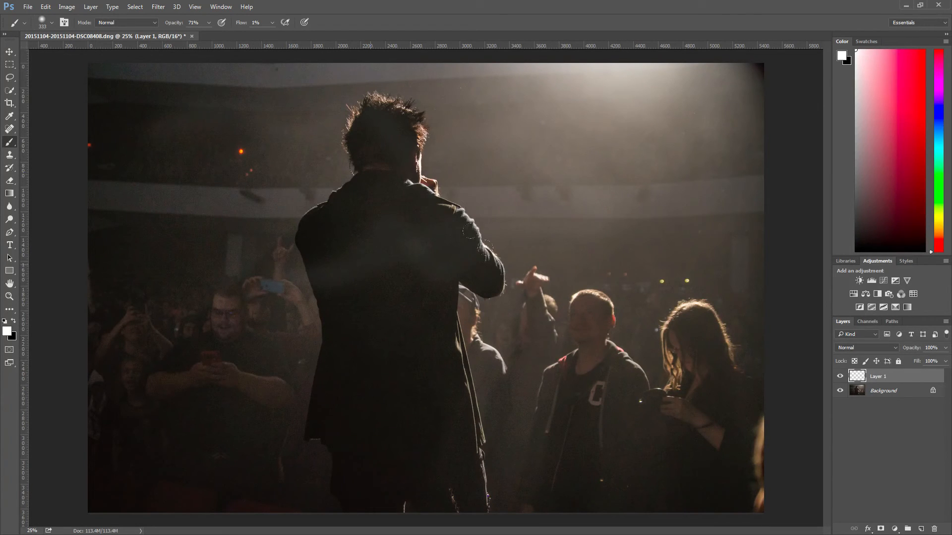
mouse_move(354, 349)
mouse_down()
mouse_move(454, 366)
mouse_move(483, 300)
mouse_move(359, 293)
mouse_move(540, 303)
mouse_move(374, 297)
mouse_move(402, 251)
mouse_move(375, 240)
mouse_move(404, 204)
mouse_move(441, 214)
mouse_move(413, 238)
mouse_move(360, 235)
mouse_move(420, 238)
mouse_up()
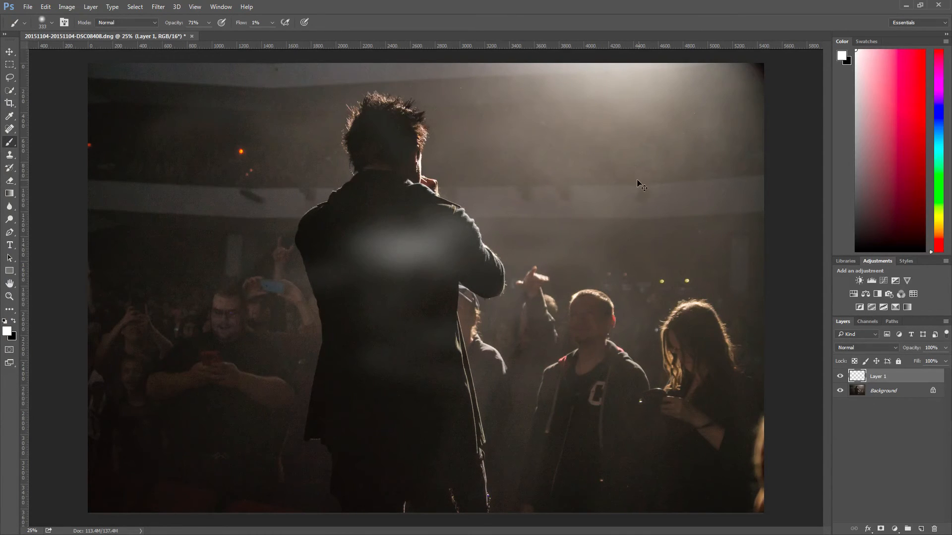
key(ctrl+s)
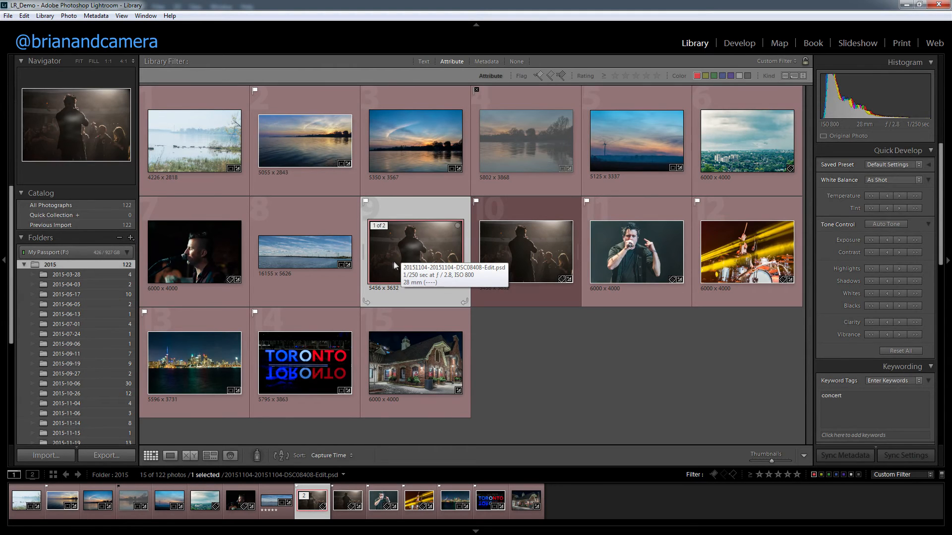
In Lightroom, develop DSC08408-Edit.psd with Exposure +0.95, Contrast +79, Highlights -100, Shadows +69 and Clarity +43.
click(739, 44)
drag(882, 253, 886, 255)
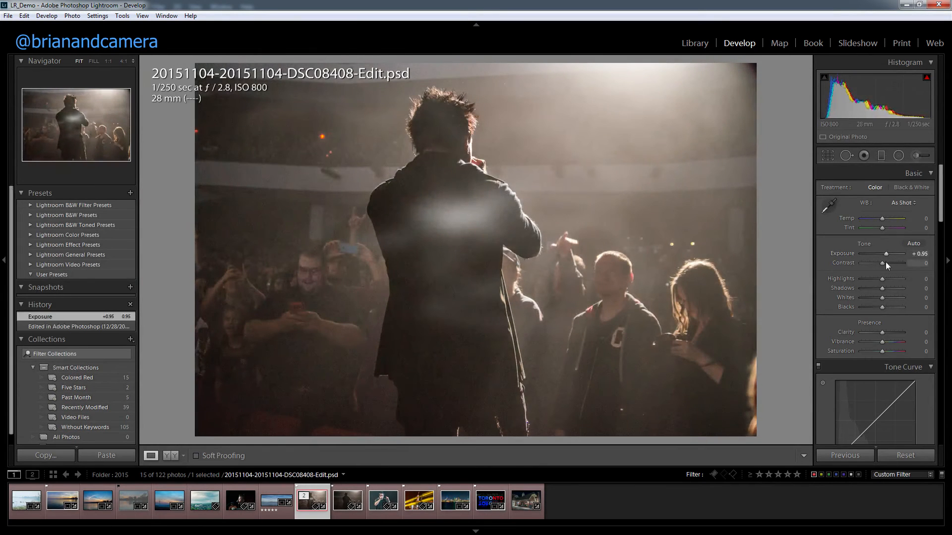
drag(881, 263, 896, 291)
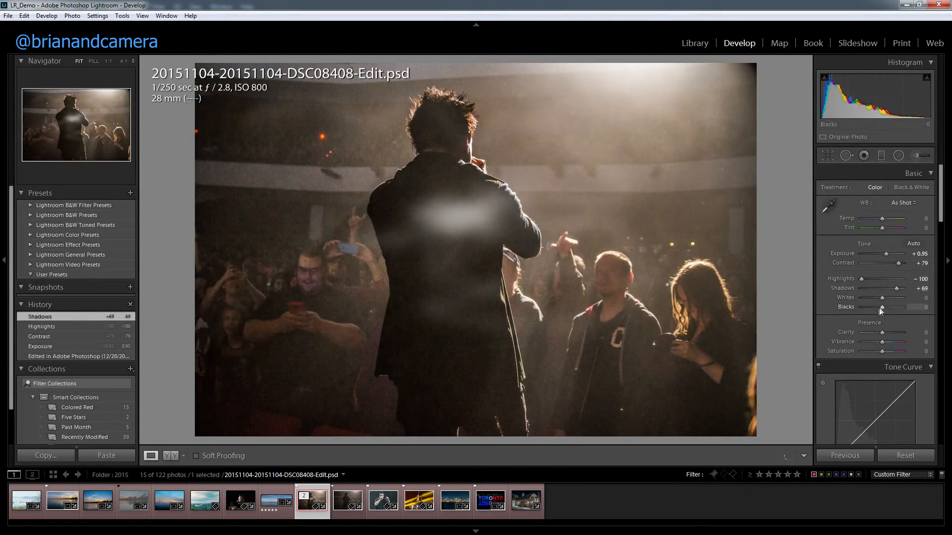
click(890, 333)
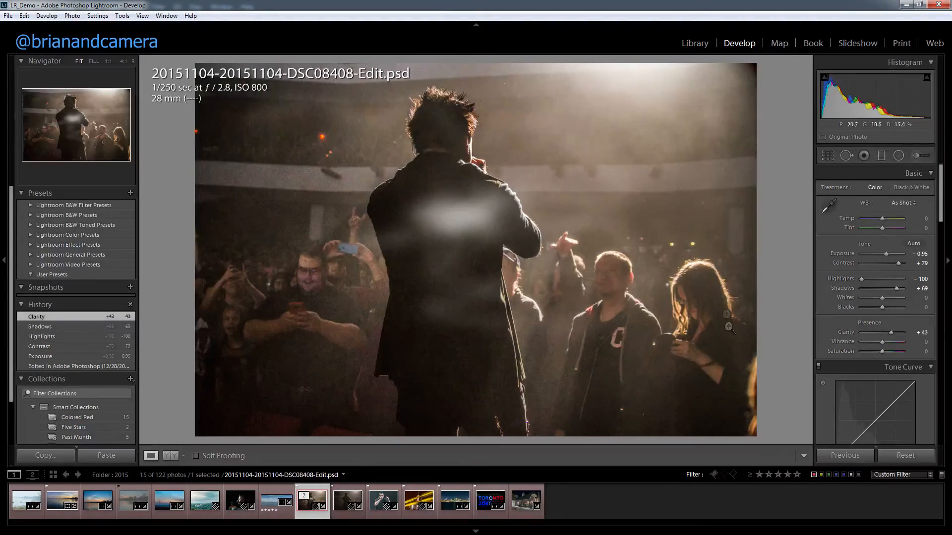
Inspect the crowd's noise at 1:1, set Luminance noise reduction to 31, and compare it with the preceding Clarity history state.
click(304, 282)
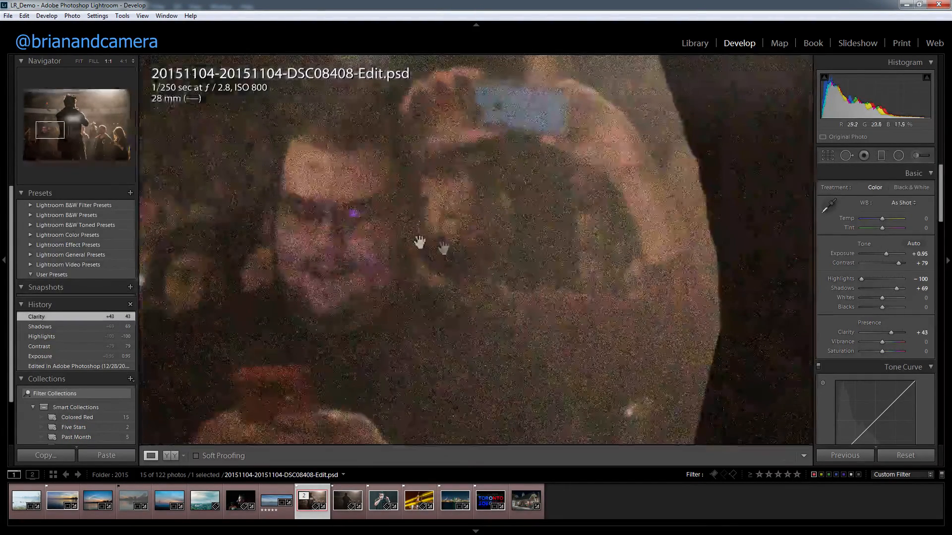
click(458, 249)
click(334, 284)
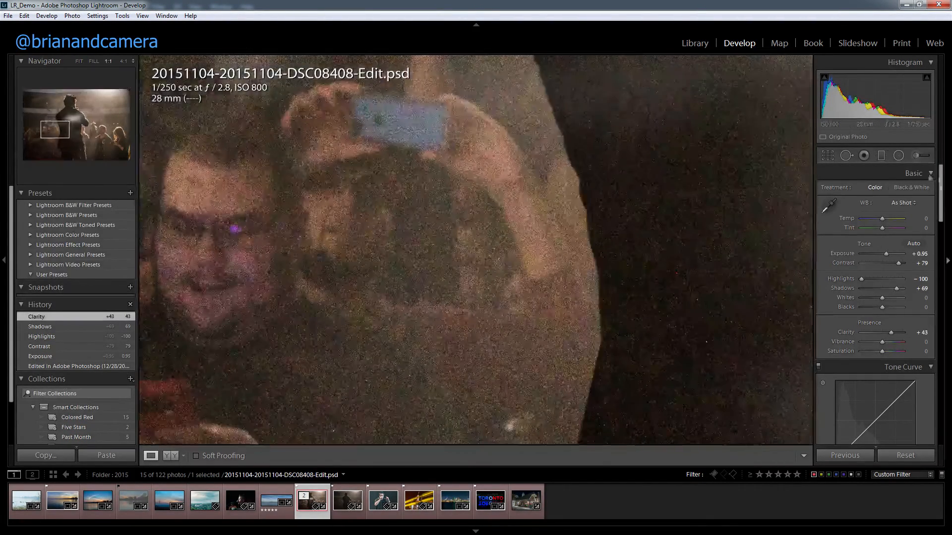
click(513, 233)
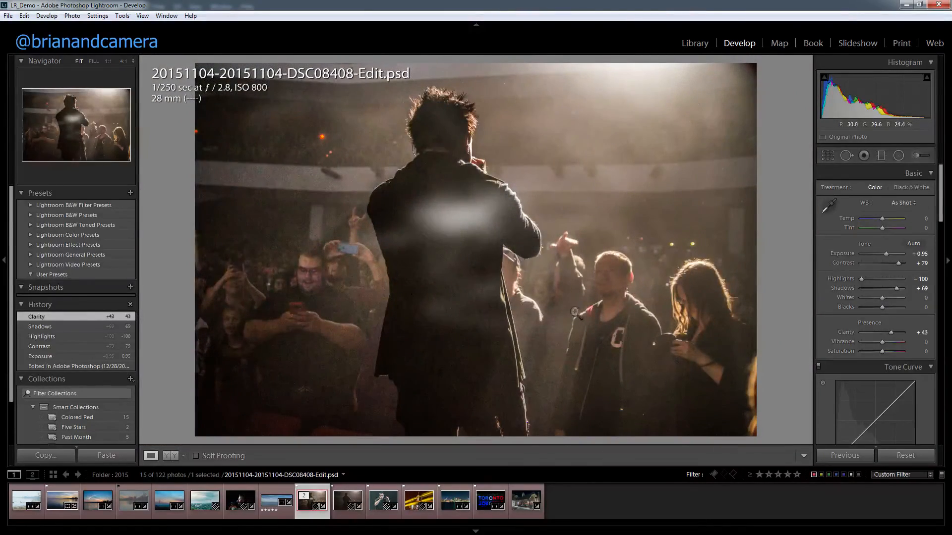
click(552, 289)
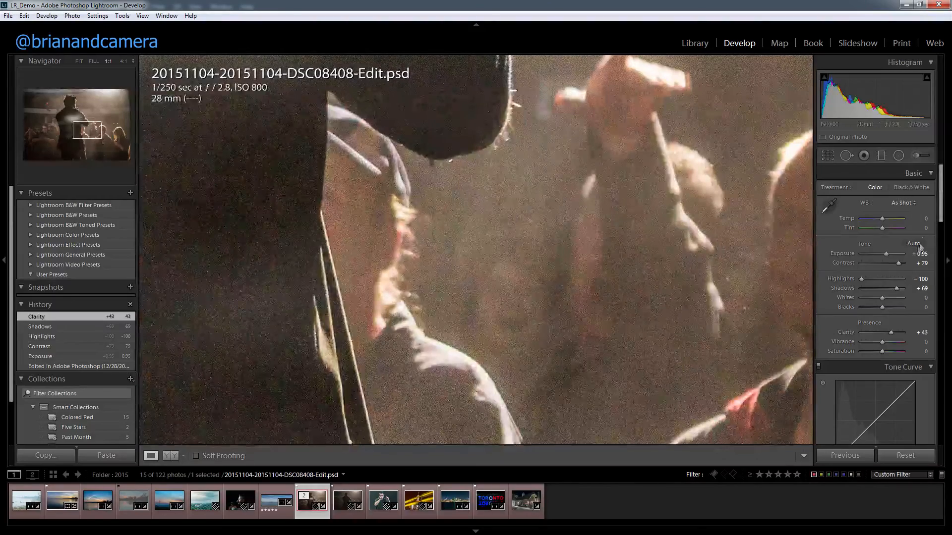
drag(940, 218, 948, 320)
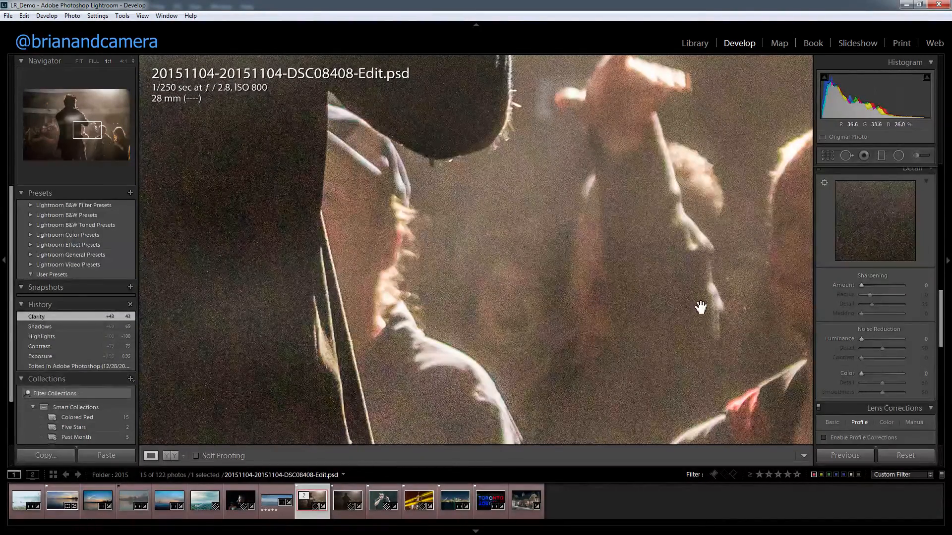
click(874, 340)
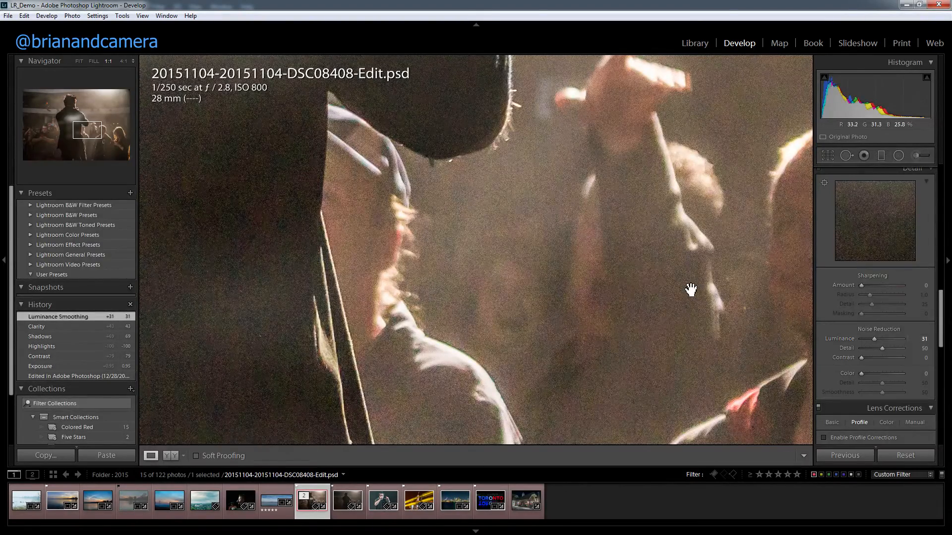
click(94, 326)
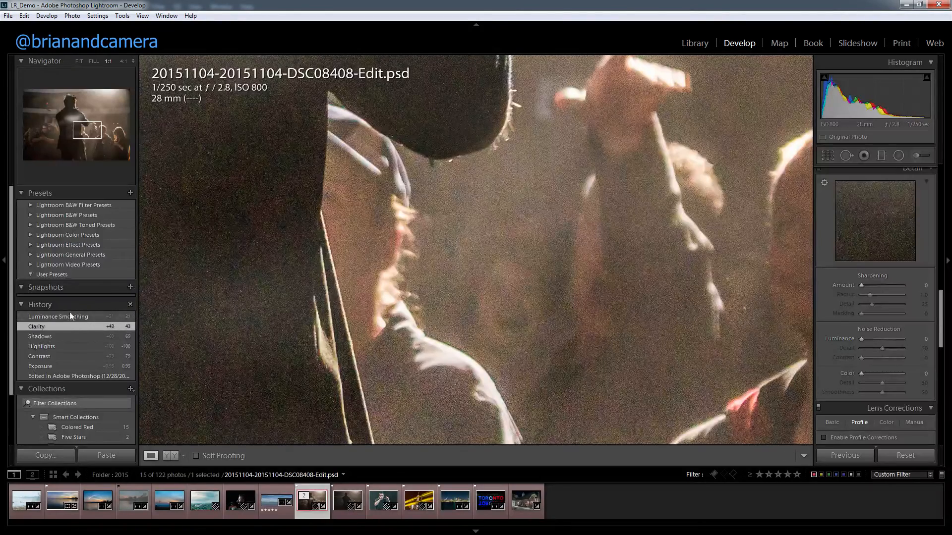
click(72, 317)
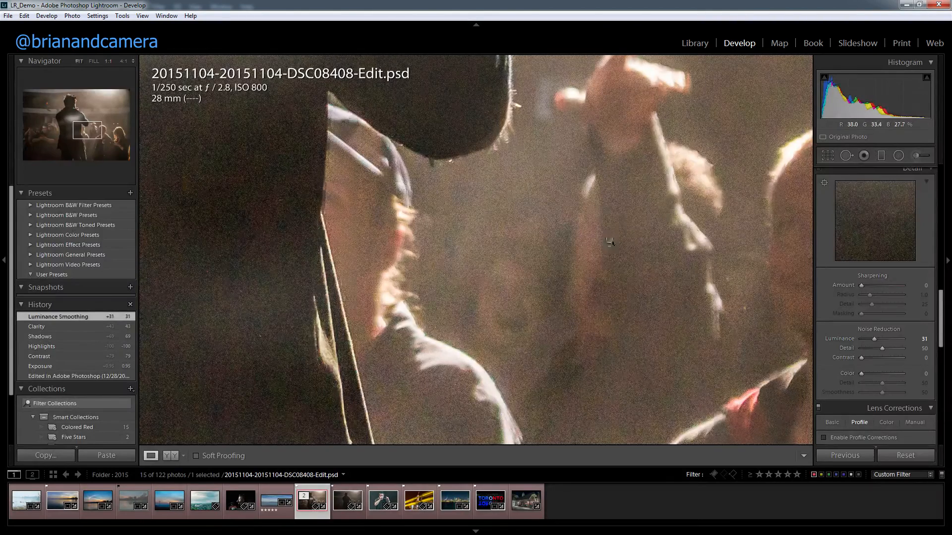
Compare the Clarity and Luminance Smoothing history states with the whole concert photo in view.
click(578, 297)
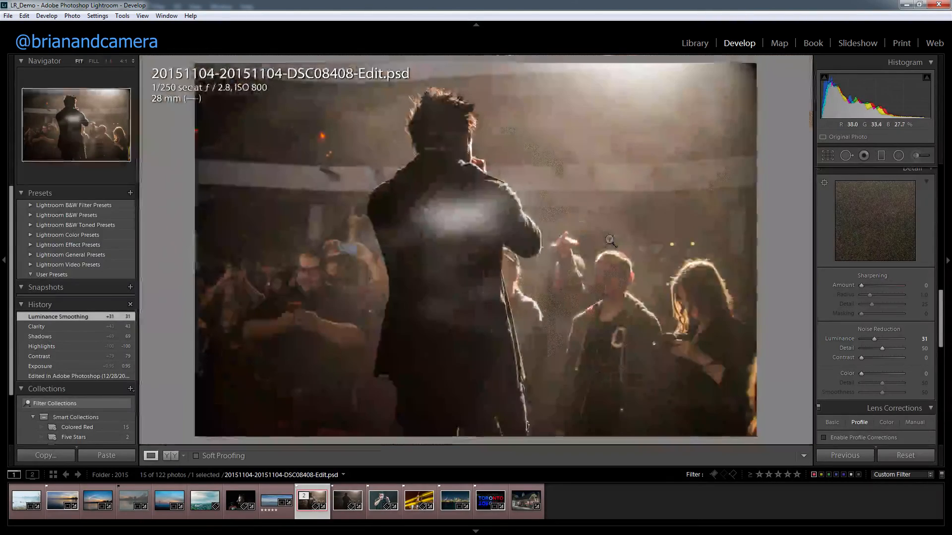
click(56, 328)
click(72, 317)
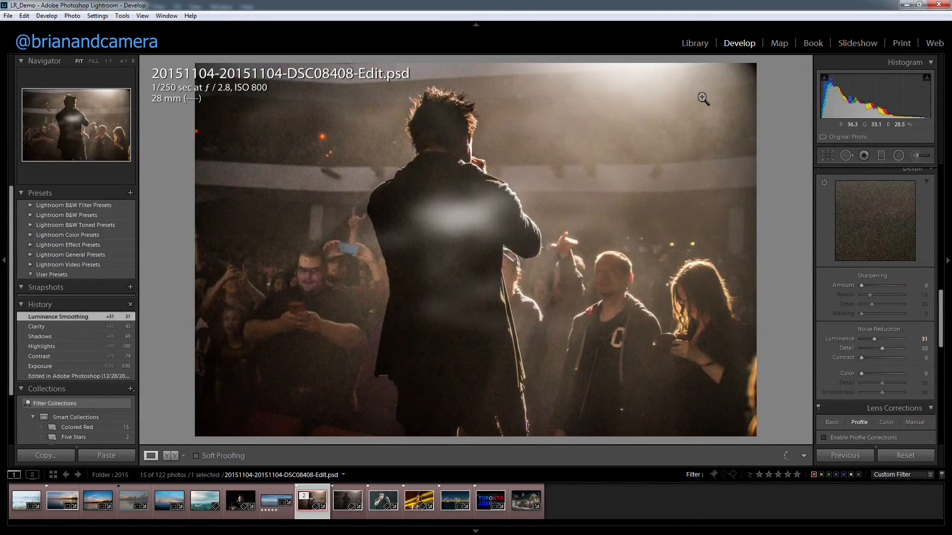
Return to the Library grid and filter the photos by the Red color label.
key(g)
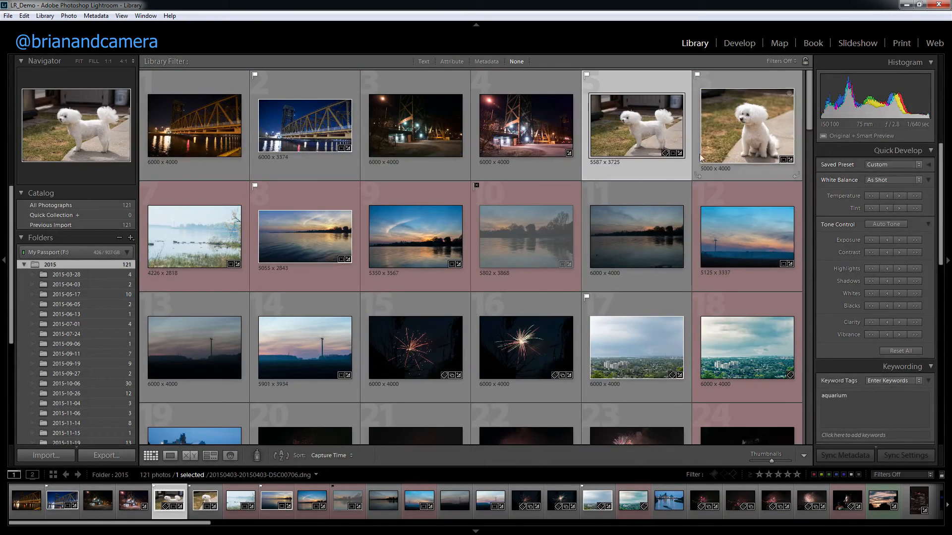
click(453, 62)
click(697, 77)
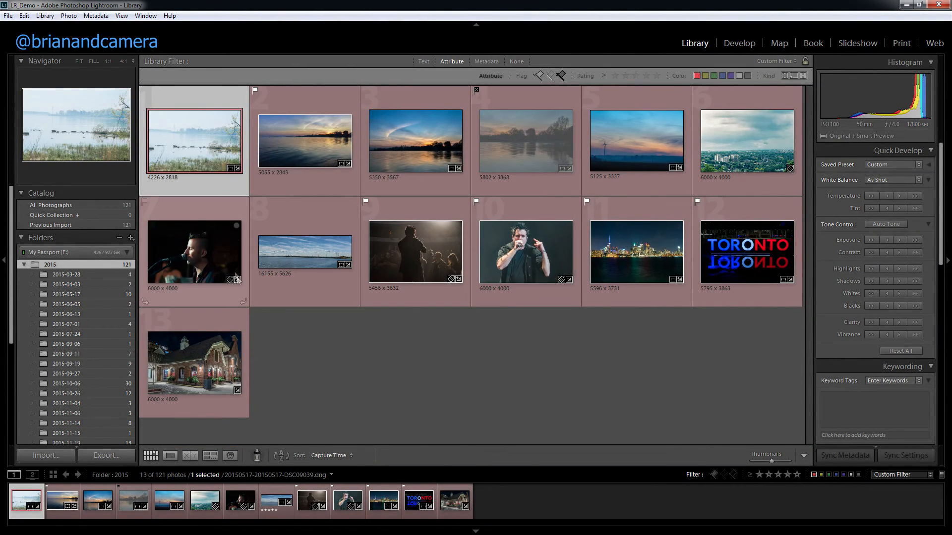
Clear the Red label filter and give the photo of the drummer under yellow stage lights a Red color label.
click(697, 75)
scroll(263, 395, down, 20)
scroll(265, 399, up, 6)
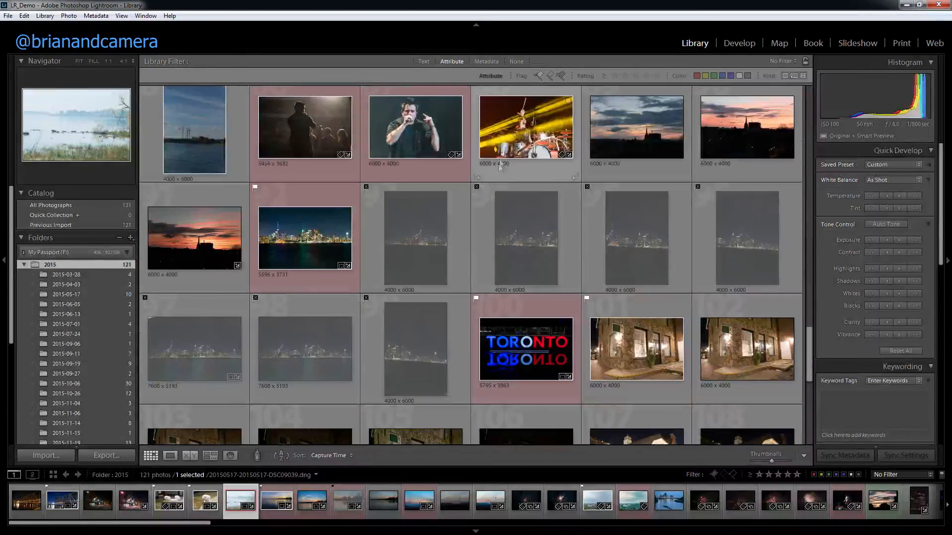
click(498, 166)
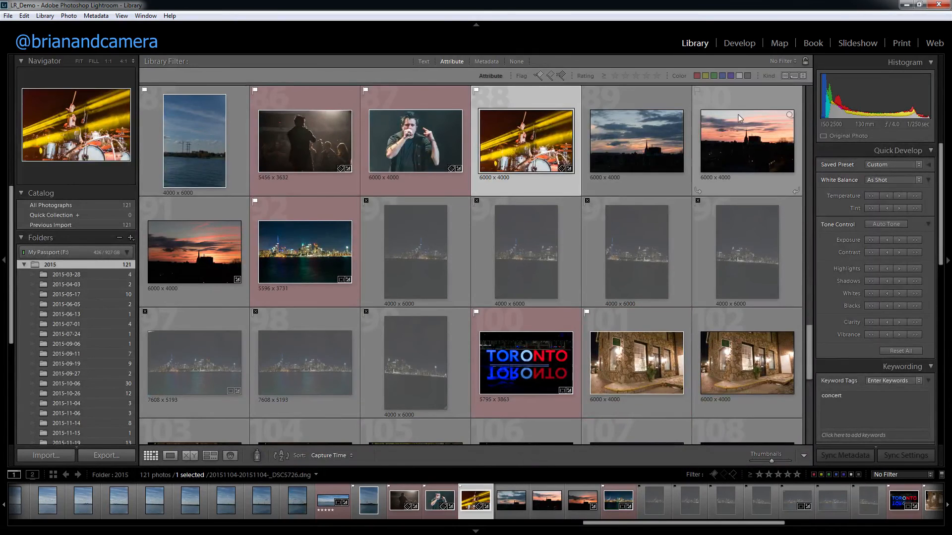
key(6)
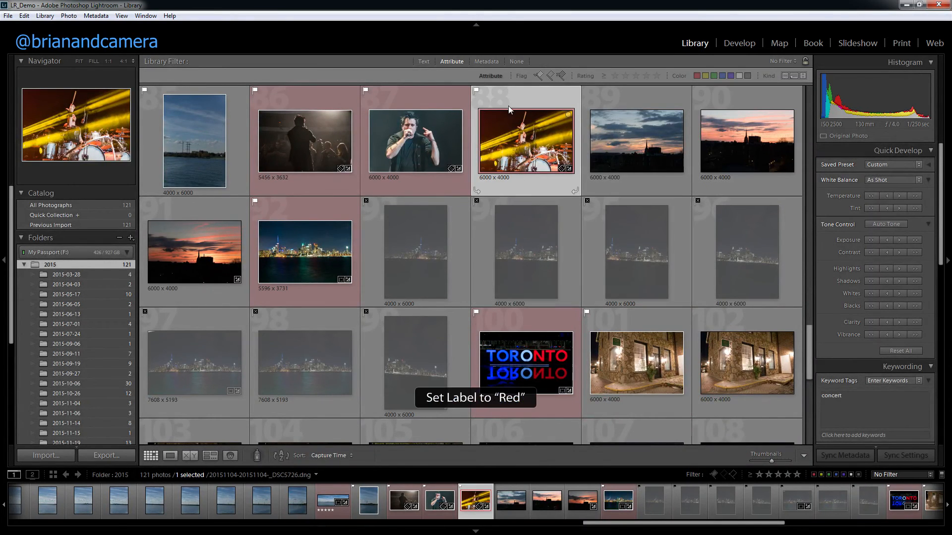
right_click(517, 131)
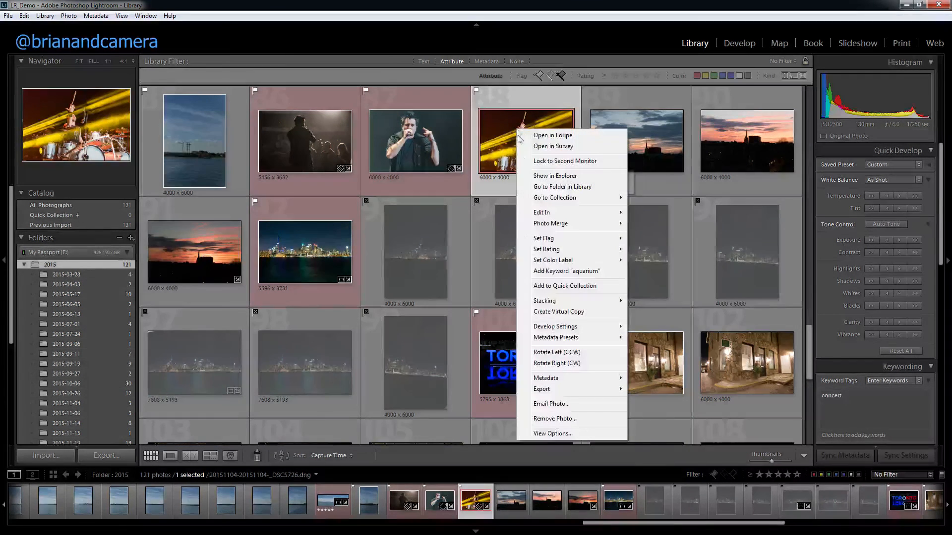
mouse_move(568, 243)
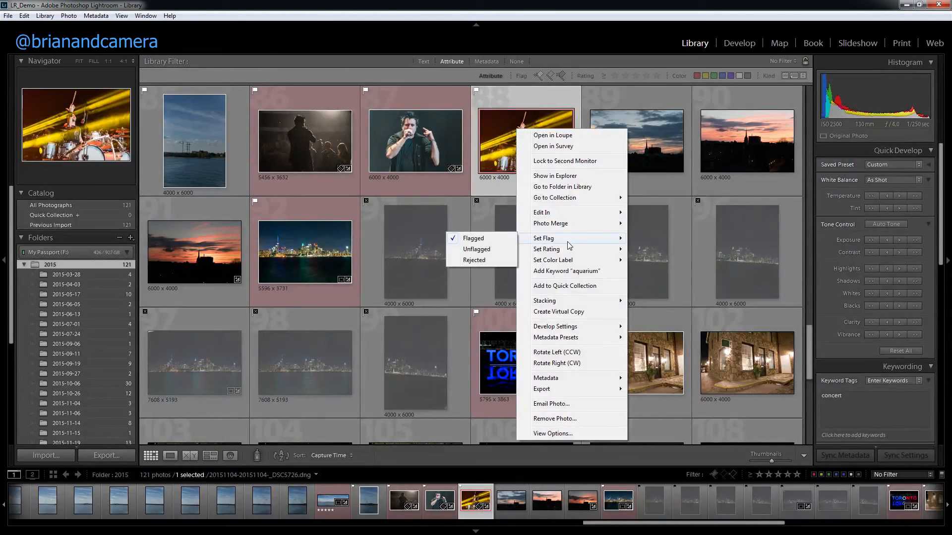
mouse_move(559, 262)
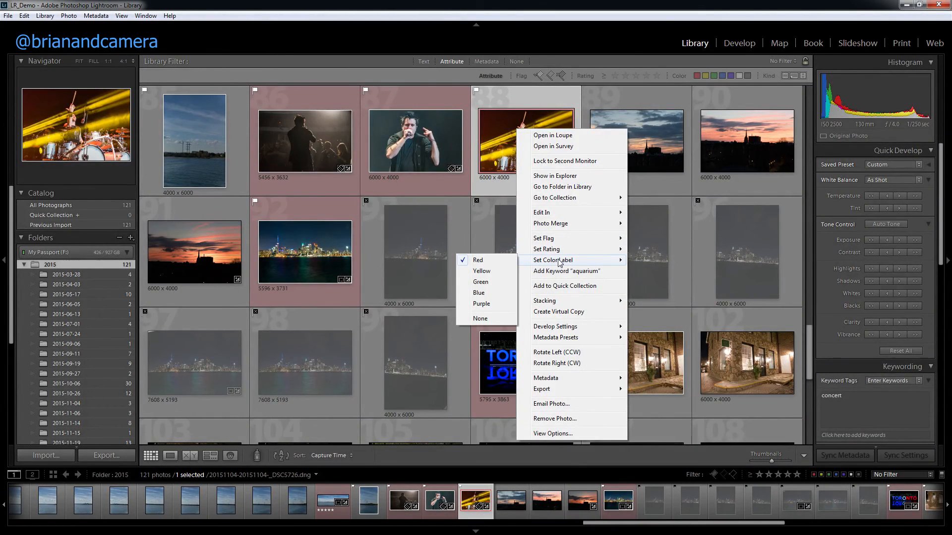
click(483, 144)
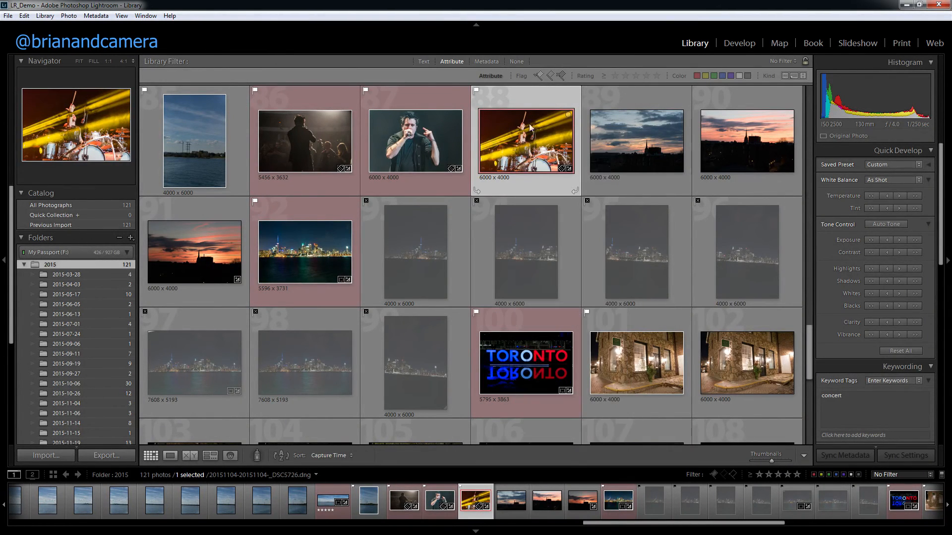
Filter the grid to red-labeled photos and open the export settings for all of them.
click(698, 75)
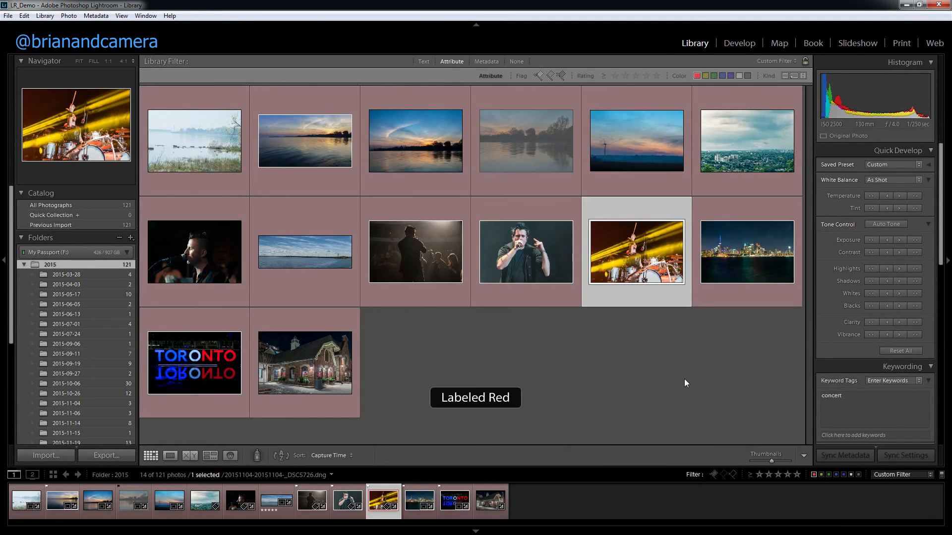
key(ctrl+a)
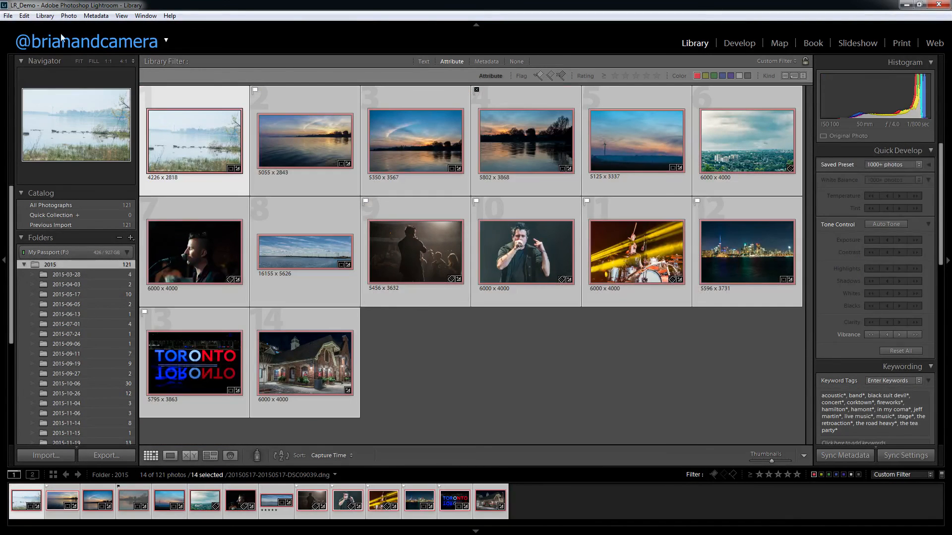
click(8, 16)
click(40, 137)
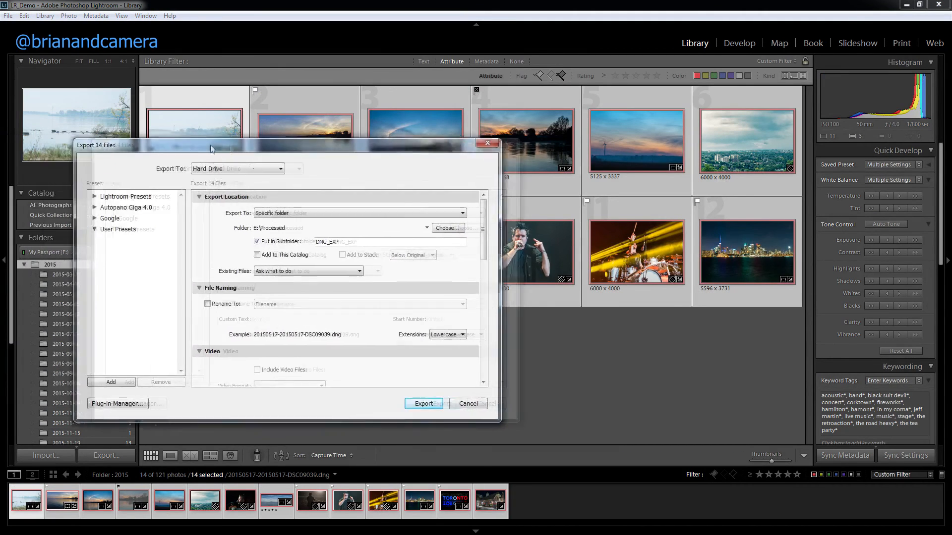
Set the export location to the specific folder E:\Processed with a subfolder named DemoExport.
click(468, 224)
click(505, 193)
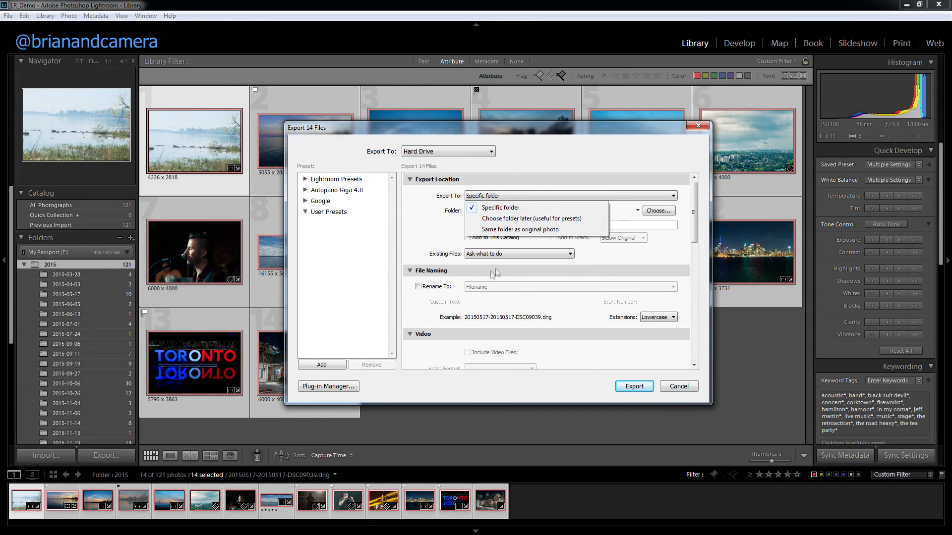
click(497, 208)
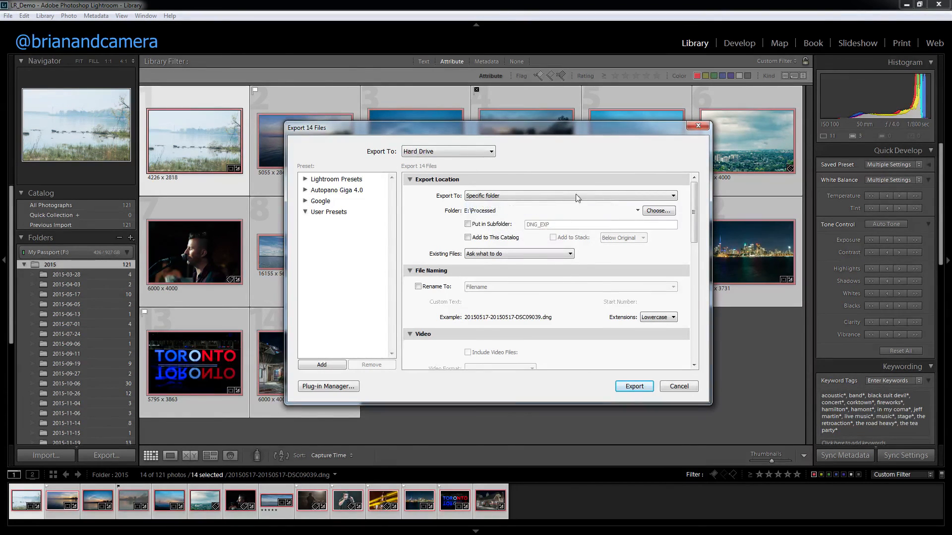
click(638, 211)
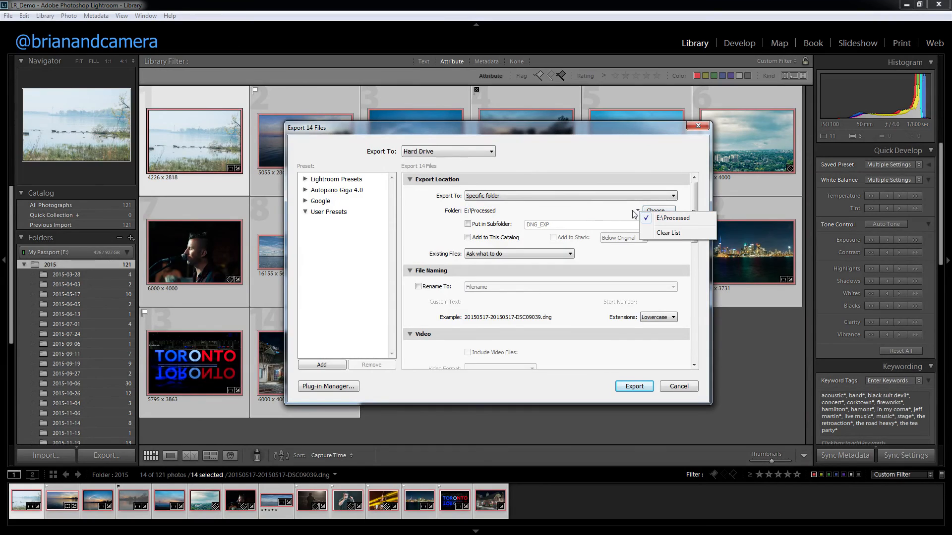
click(581, 215)
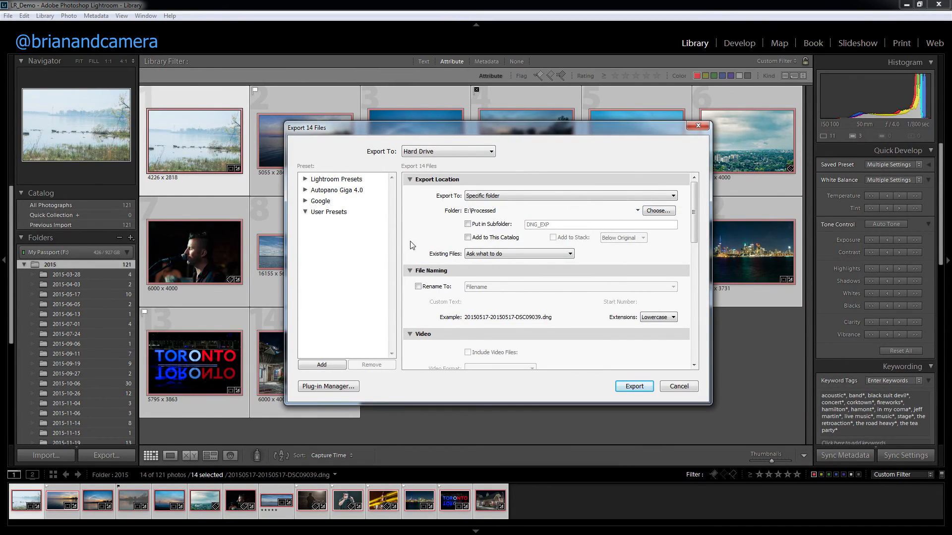
click(492, 226)
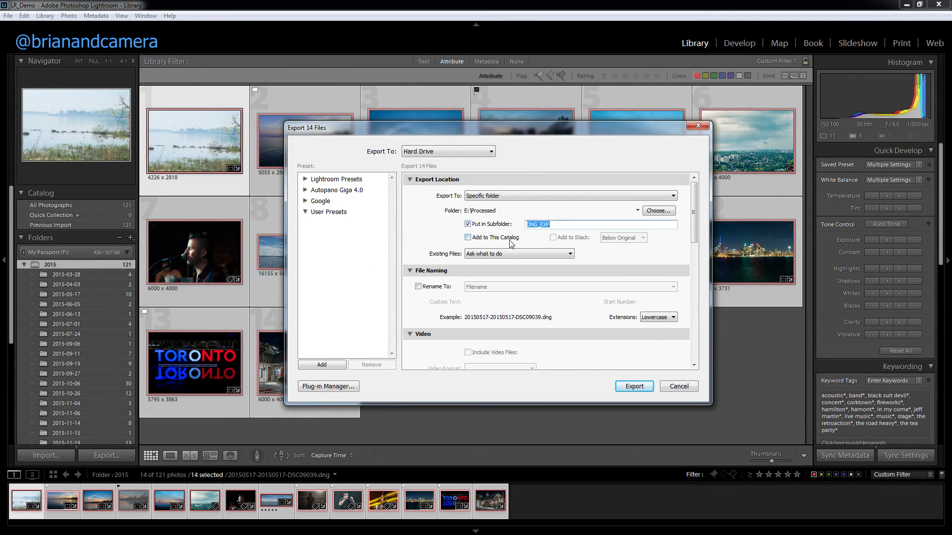
text(DemoExport)
Examine the export options for existing files, file renaming and extension case.
scroll(693, 197, down, 1)
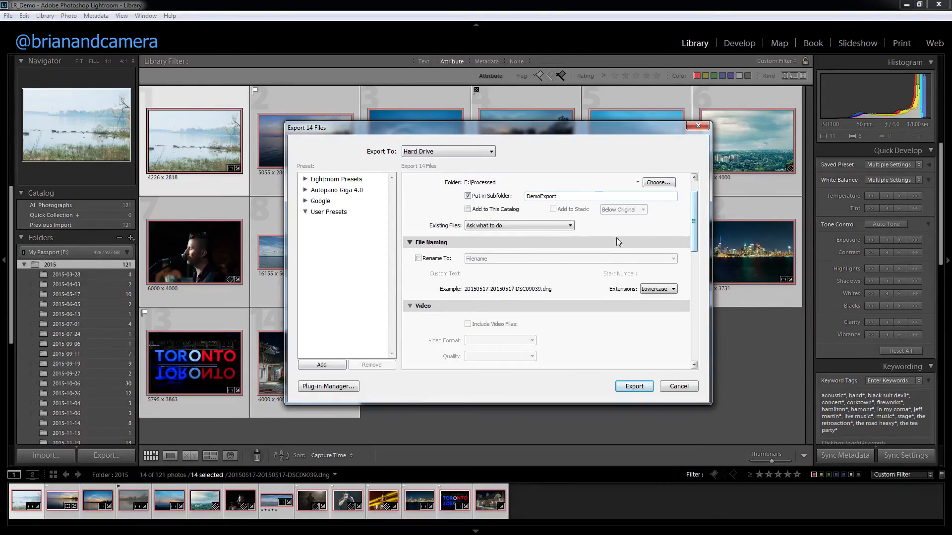
click(539, 227)
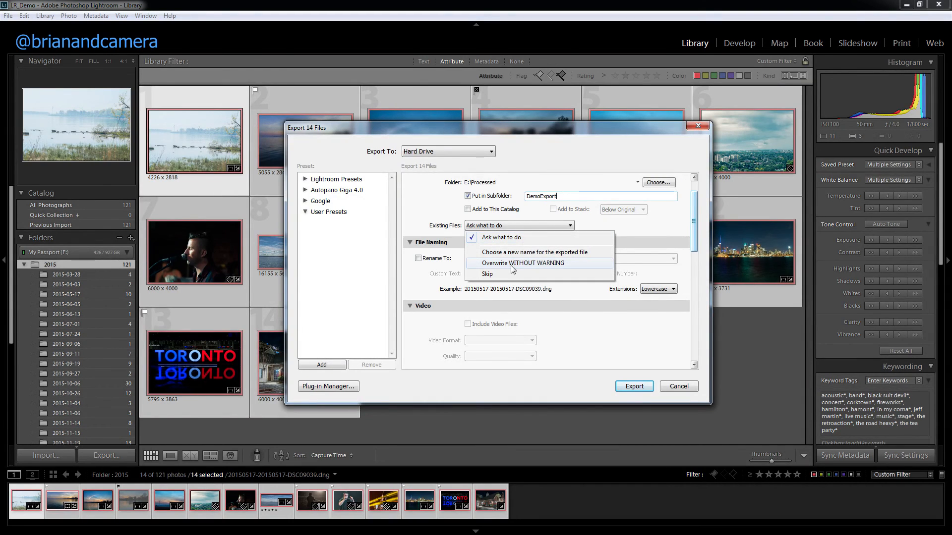
click(657, 232)
scroll(694, 218, down, 2)
click(418, 222)
click(527, 221)
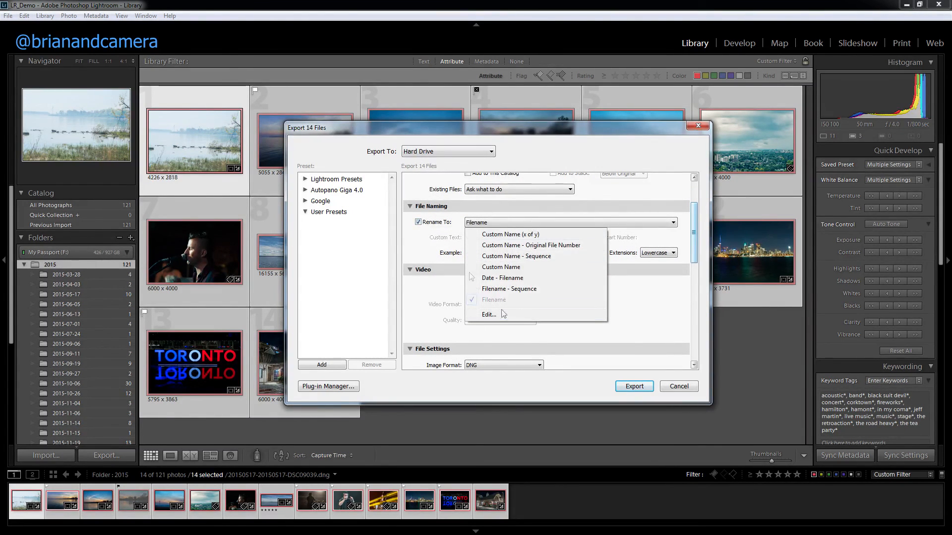
click(421, 224)
click(417, 222)
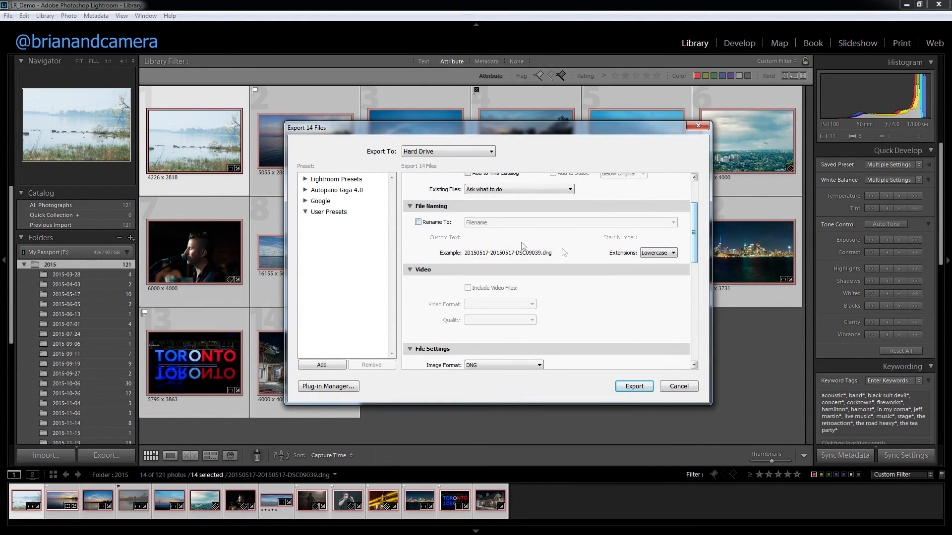
scroll(695, 240, down, 1)
scroll(695, 239, down, 1)
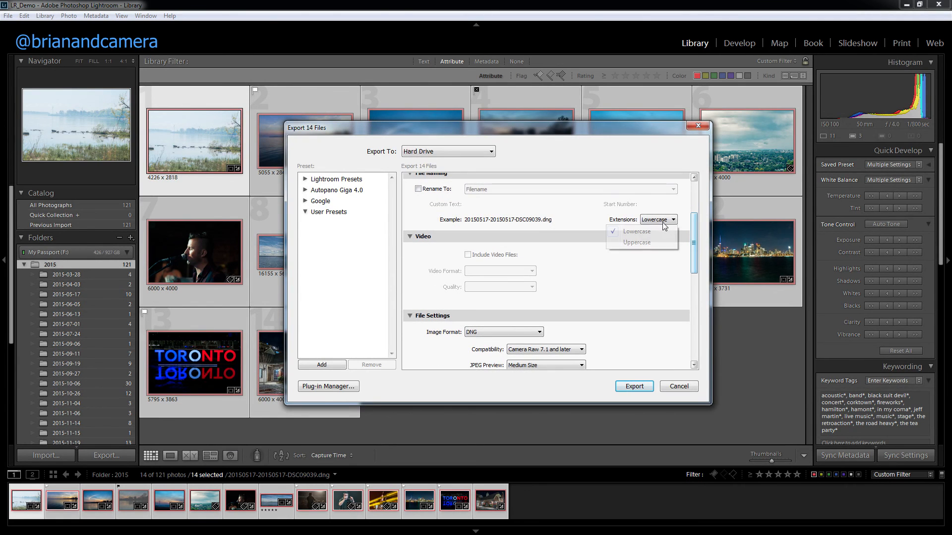
click(665, 227)
Set the export format to JPEG with quality 74 and the sRGB color space.
scroll(695, 233, down, 4)
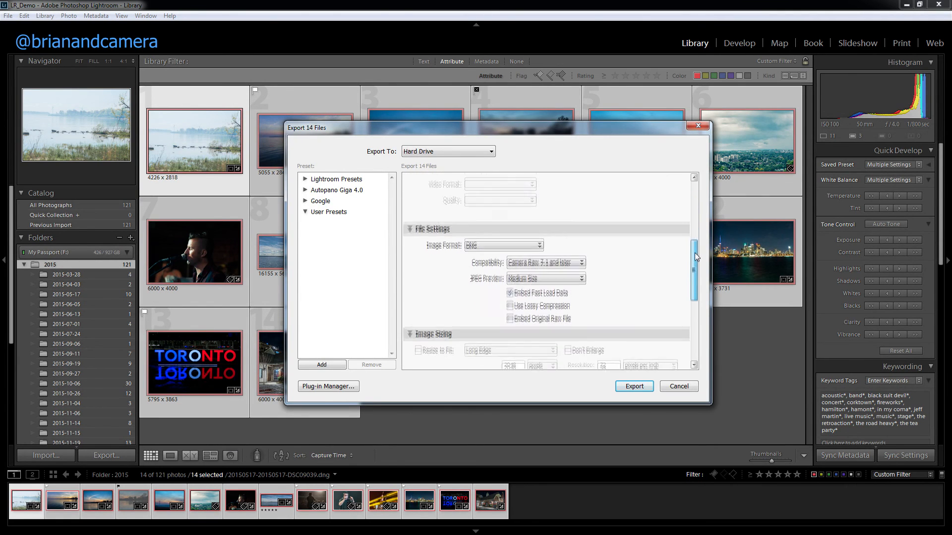
drag(695, 252, 697, 266)
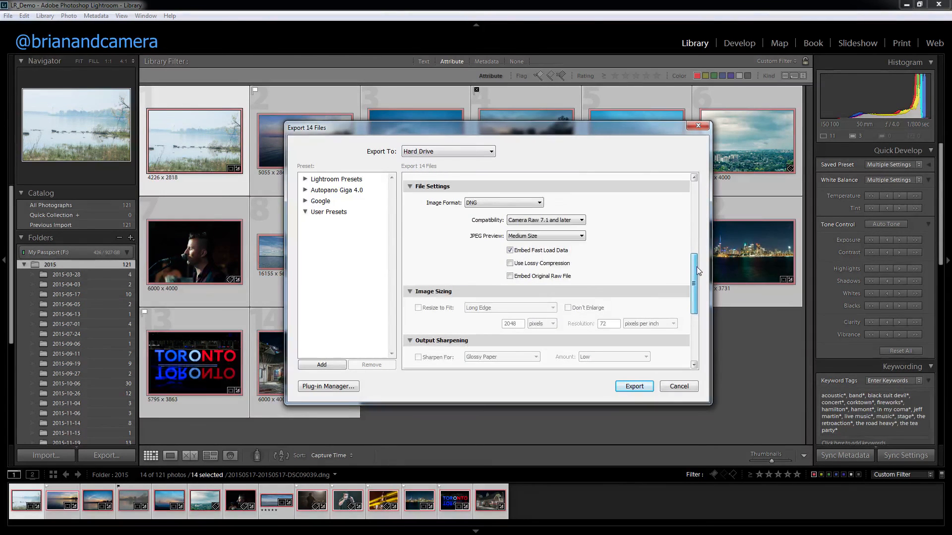
click(472, 203)
click(490, 214)
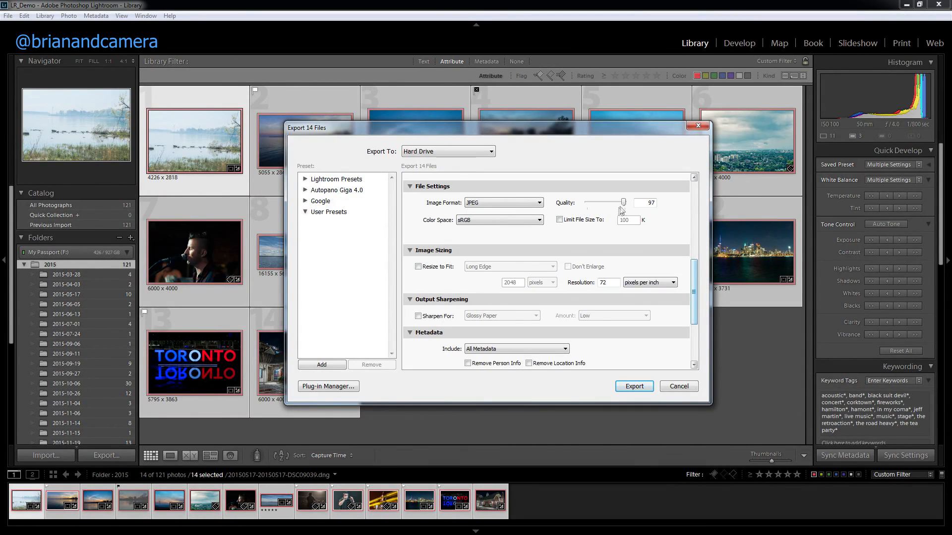
mouse_move(624, 206)
mouse_down()
mouse_move(603, 204)
mouse_move(614, 206)
mouse_up()
click(538, 220)
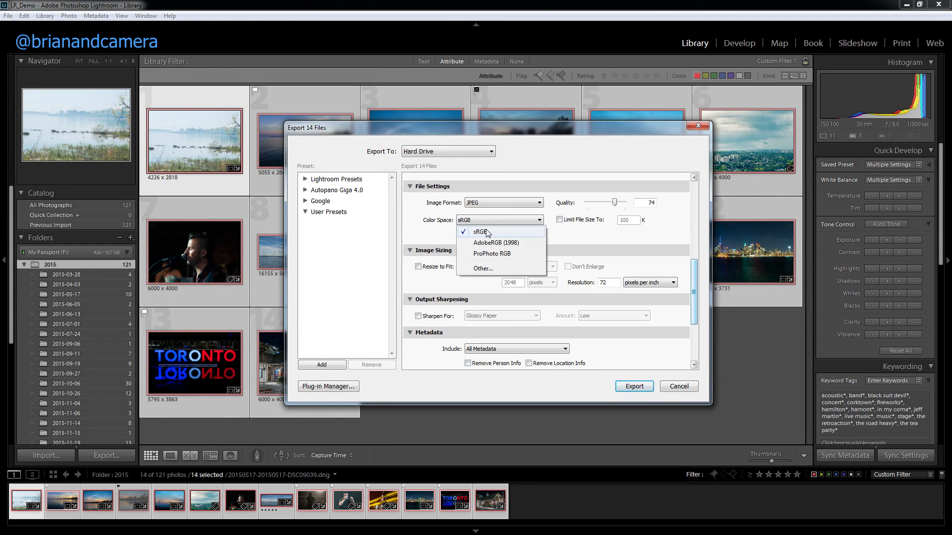
click(488, 231)
click(559, 220)
click(560, 221)
click(424, 268)
click(527, 266)
click(527, 266)
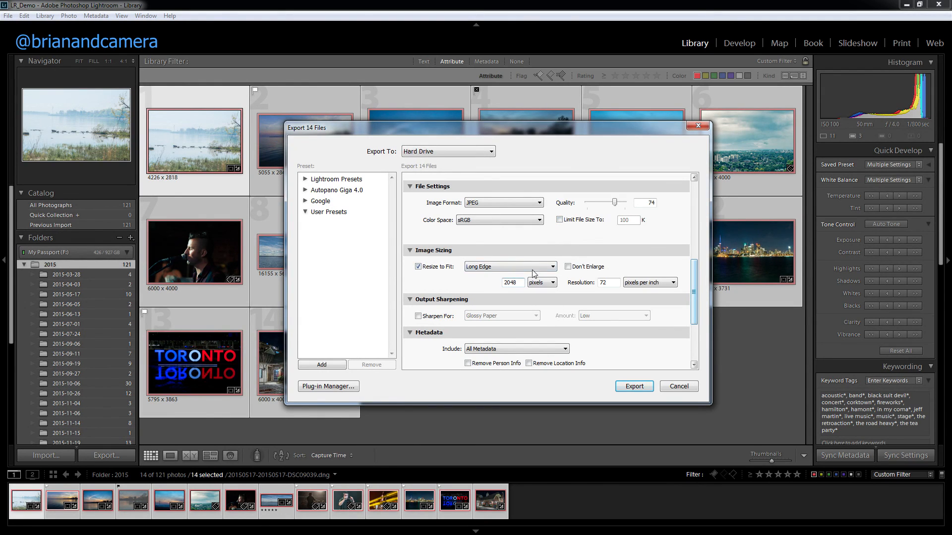
click(418, 266)
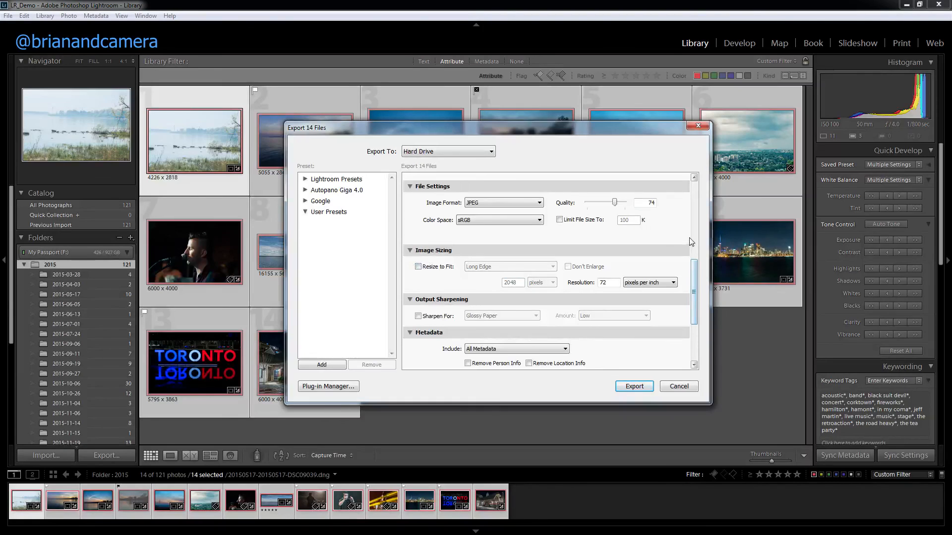
Raise the JPEG quality to 84 and resize the exported images to fit 2048 pixels on the long edge.
mouse_move(696, 273)
mouse_down()
mouse_move(697, 290)
mouse_move(702, 233)
mouse_move(700, 267)
mouse_up()
mouse_move(615, 220)
mouse_down()
mouse_move(625, 226)
mouse_move(619, 230)
mouse_up()
click(417, 284)
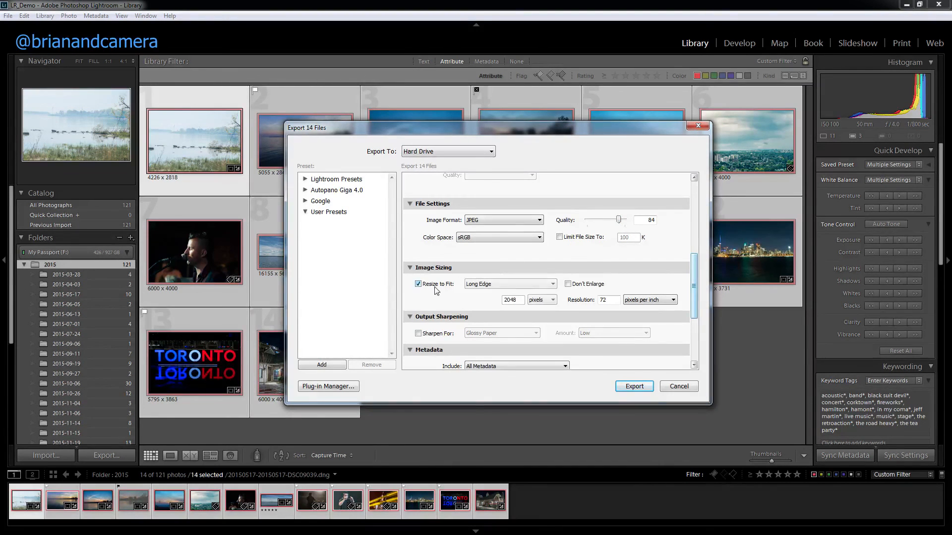
drag(699, 263, 699, 305)
click(418, 211)
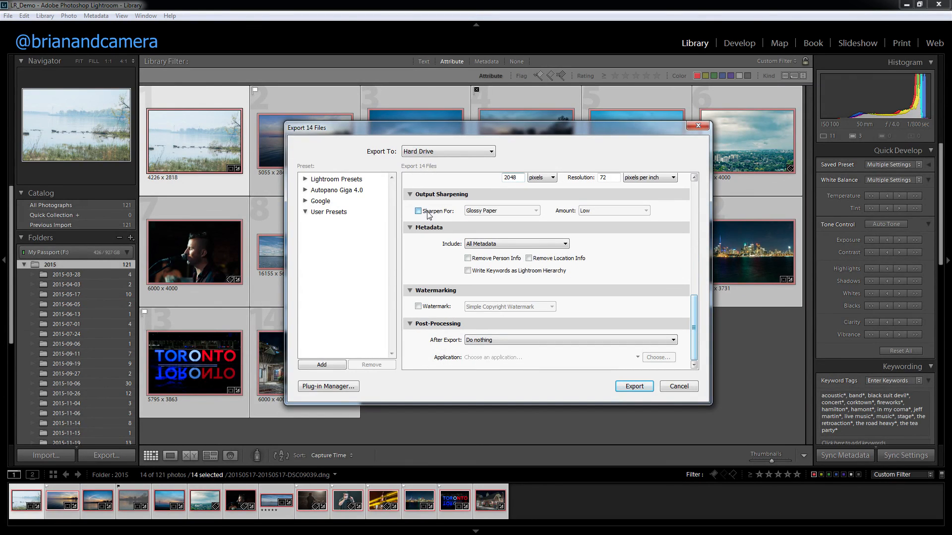
click(607, 212)
click(607, 212)
click(514, 212)
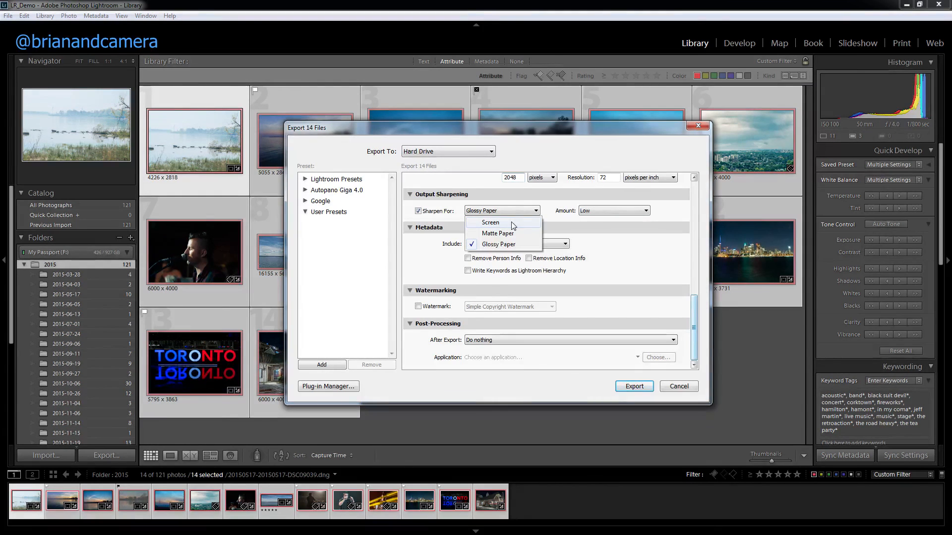
click(498, 244)
click(418, 211)
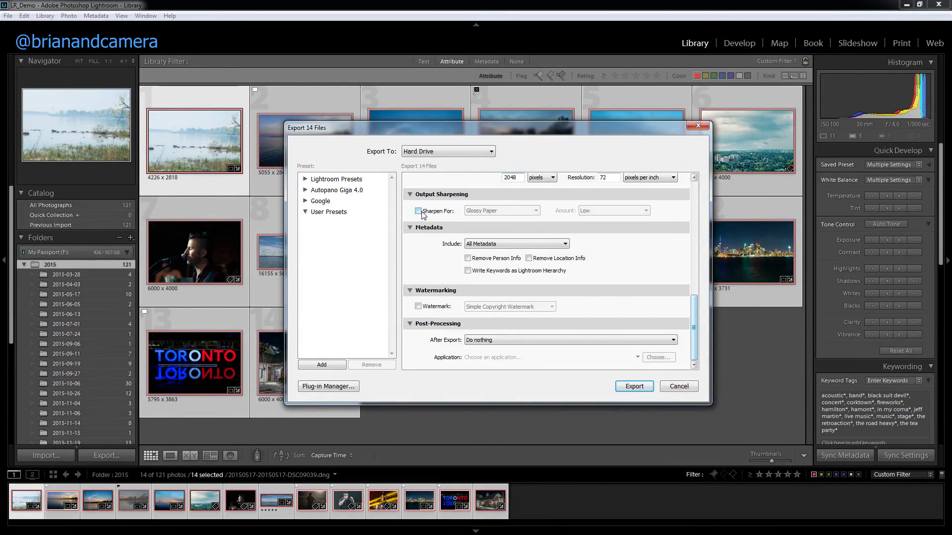
Limit the metadata included in the exported files to Copyright Only.
click(524, 244)
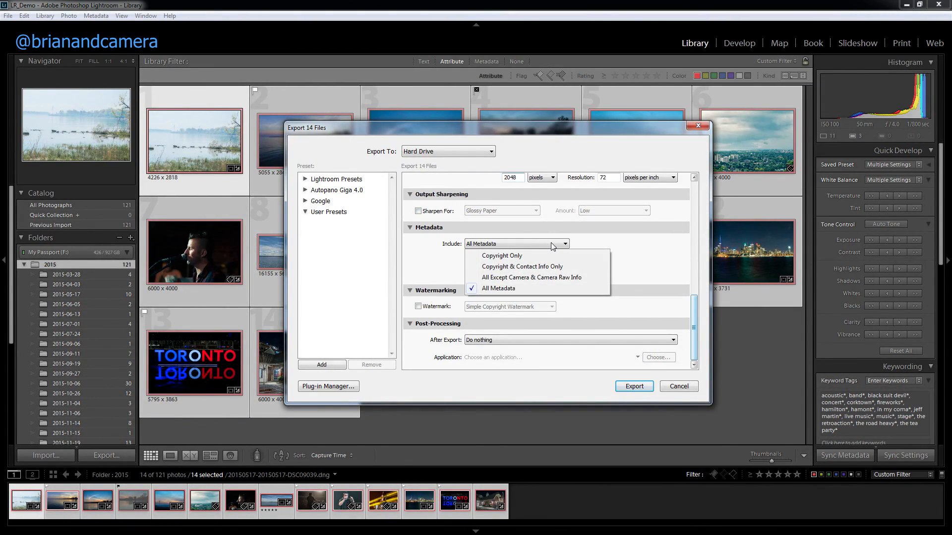
click(520, 257)
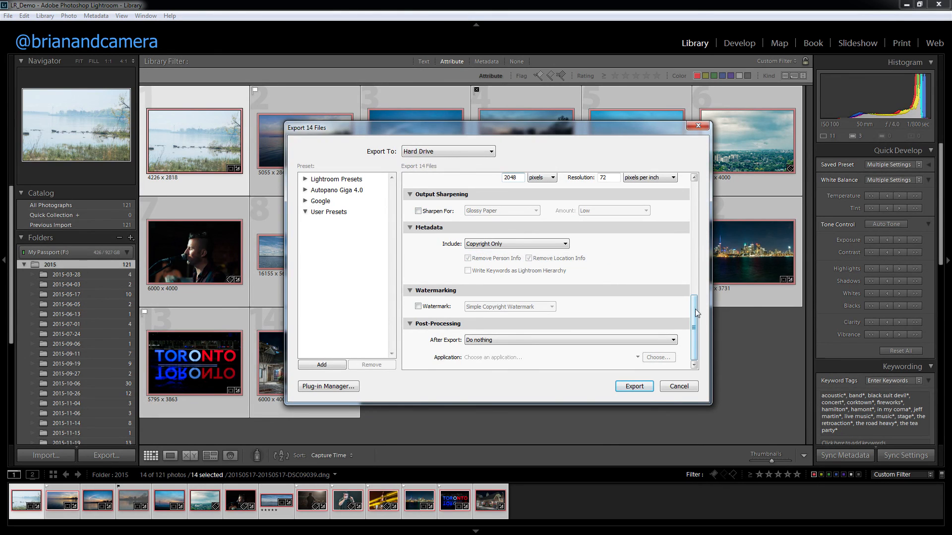
click(417, 306)
click(534, 311)
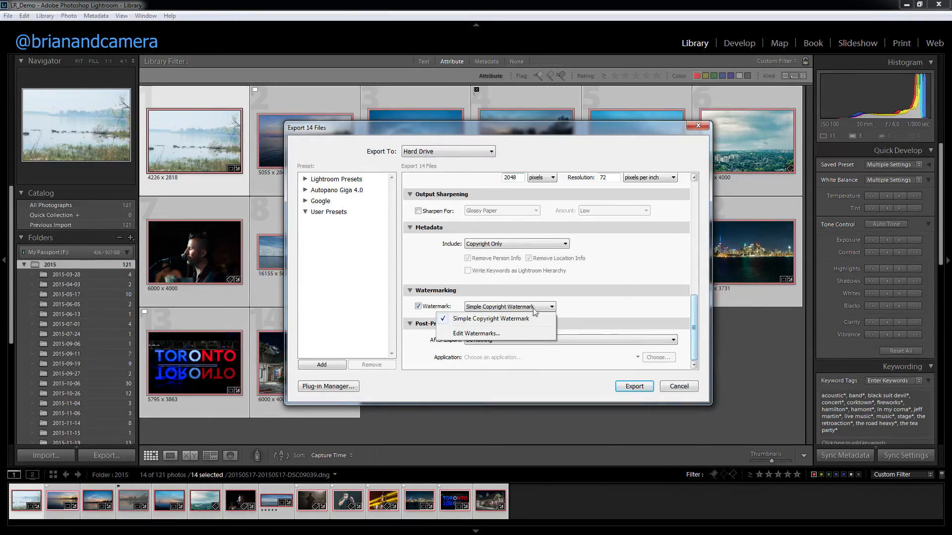
click(419, 307)
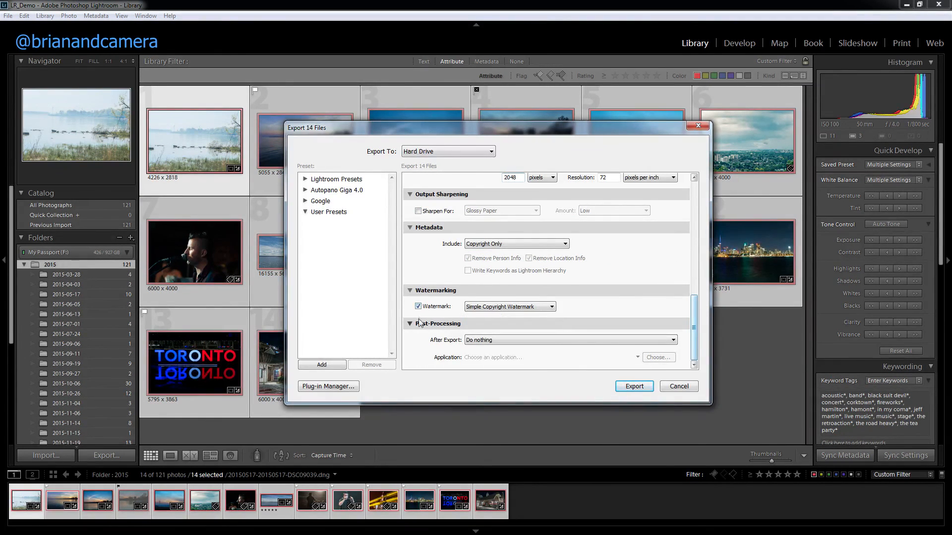
click(419, 307)
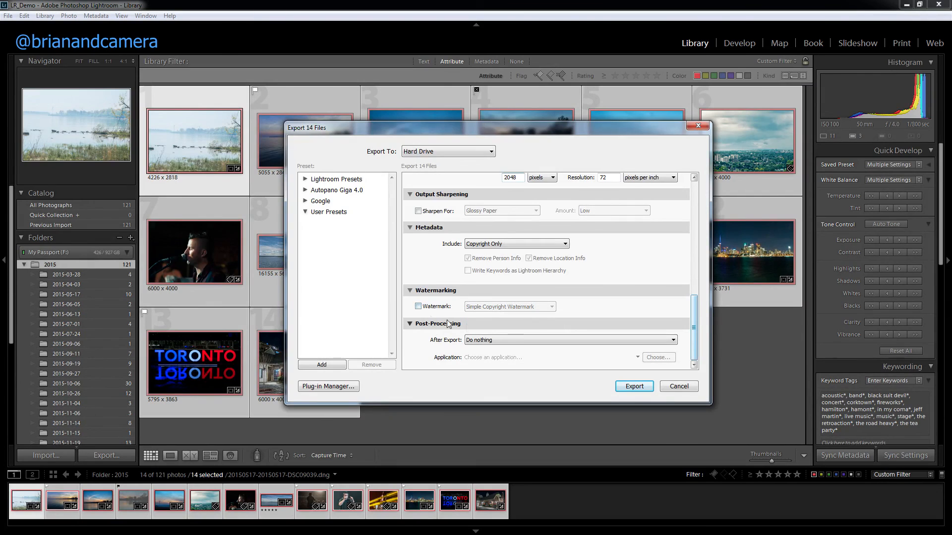
Set the after-export action to Show in Explorer.
click(502, 342)
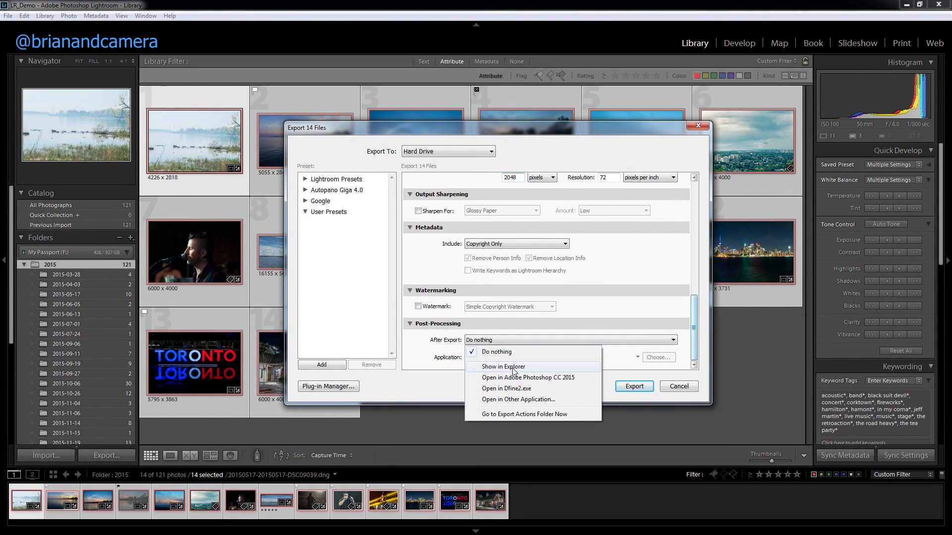
click(513, 368)
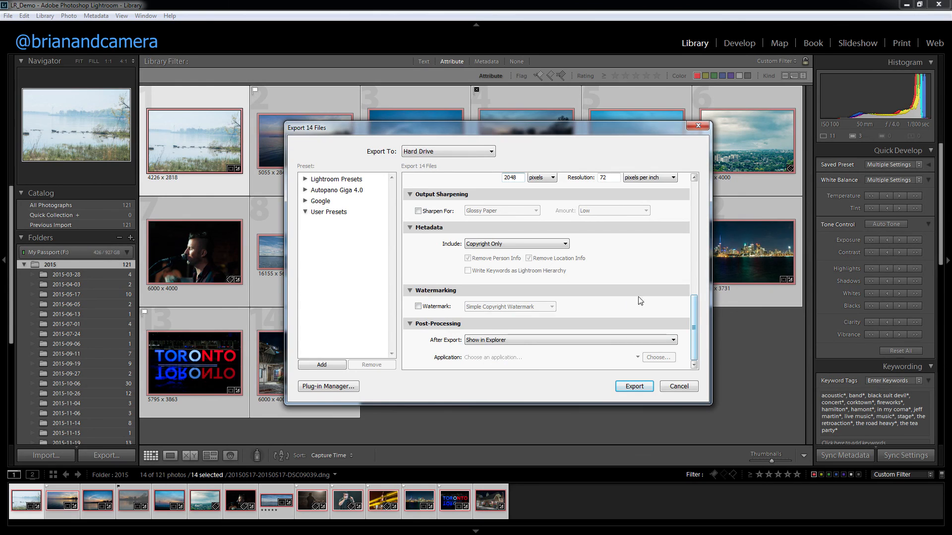